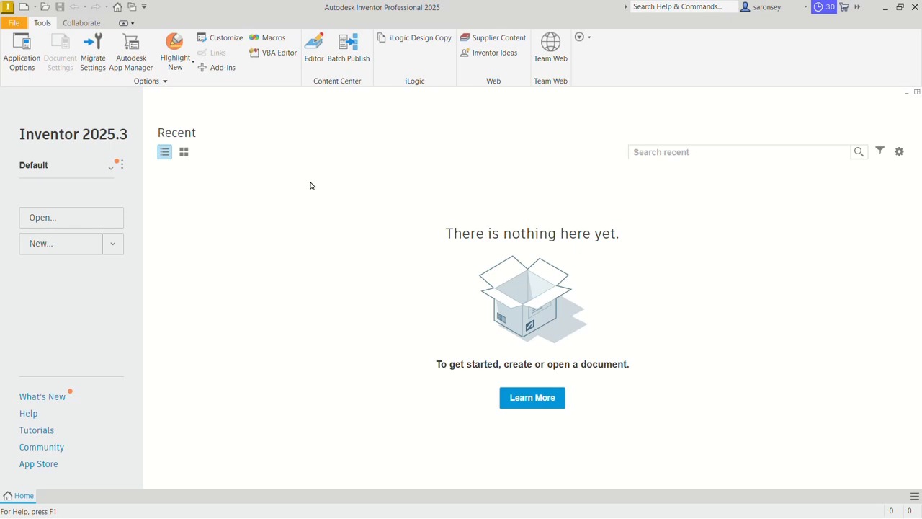
Step: Create a new part from the Metric template Standard (mm).ipt
click(22, 8)
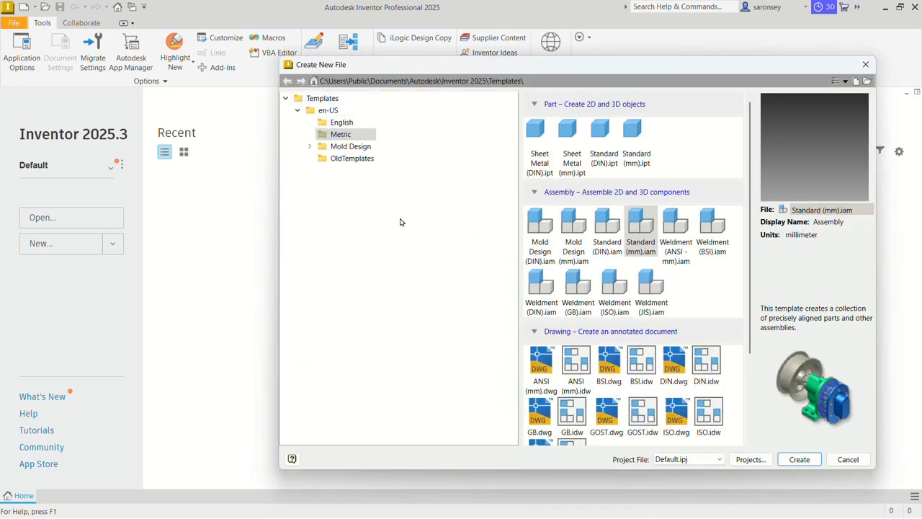
click(352, 137)
click(638, 140)
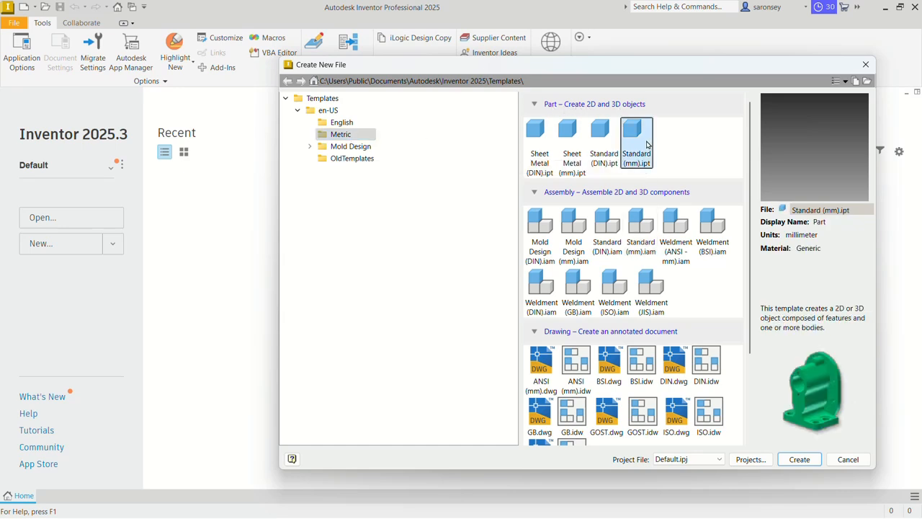
click(800, 459)
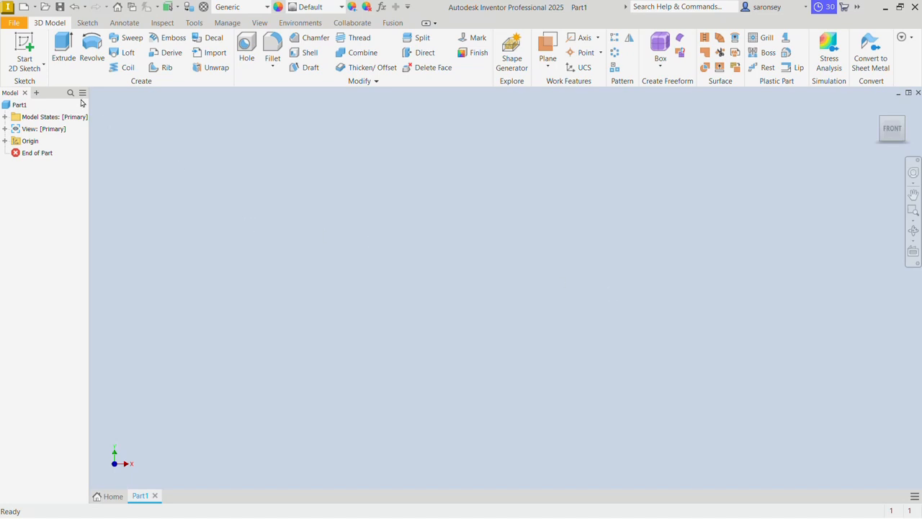
Step: Start a sketch on the horizontal XZ plane and draw a center rectangle about 33 by 18 mm centered on the origin
click(26, 48)
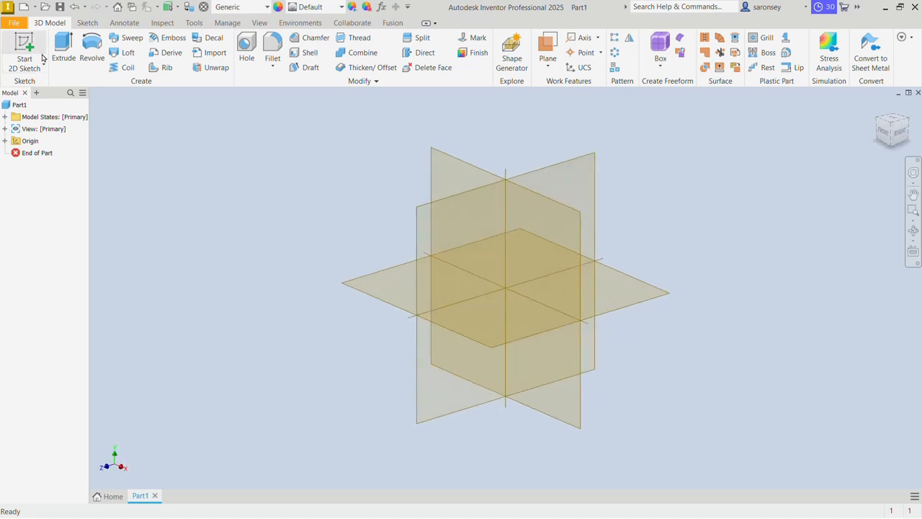
click(407, 294)
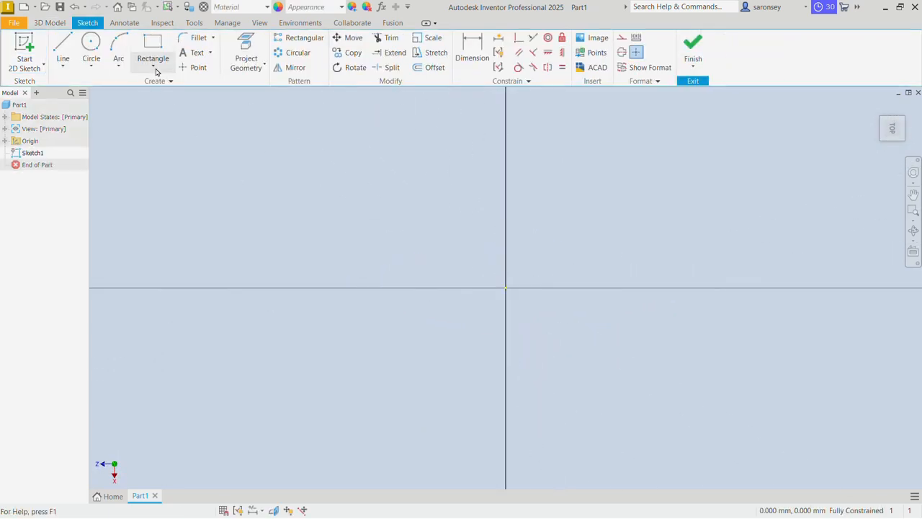
click(155, 69)
click(163, 136)
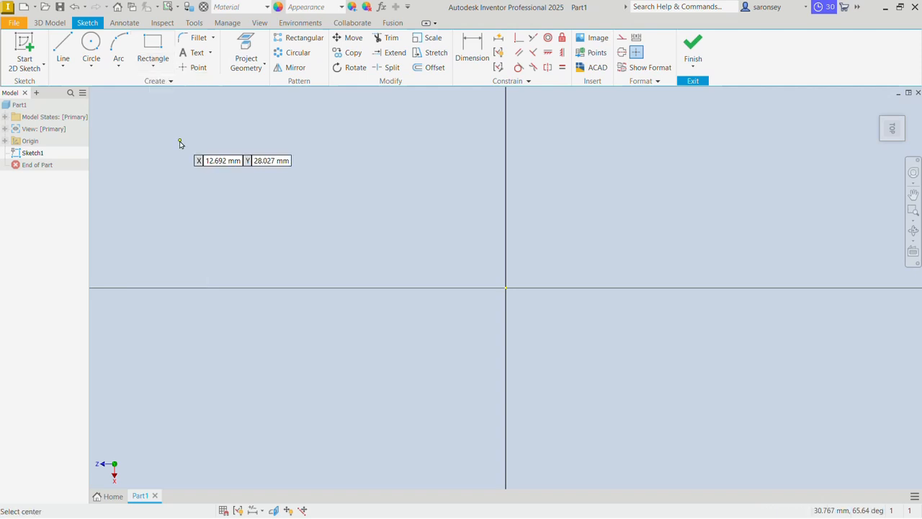
click(505, 287)
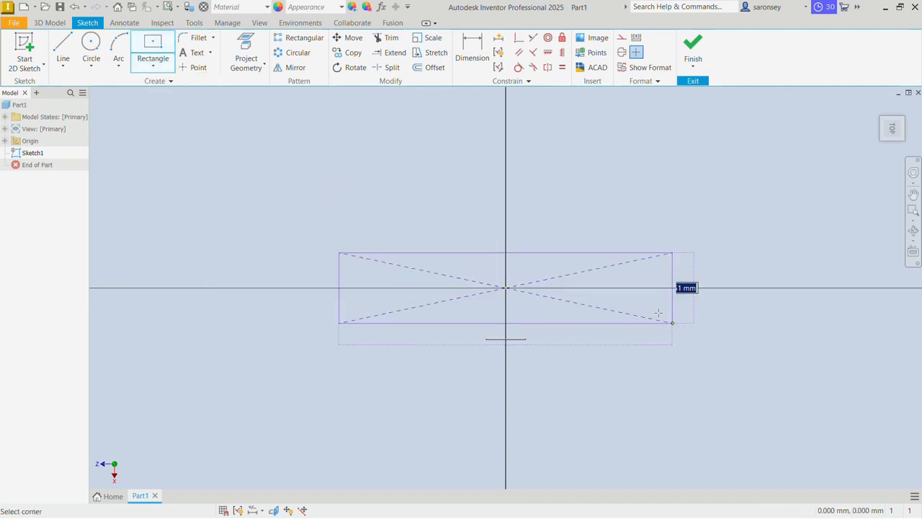
click(699, 392)
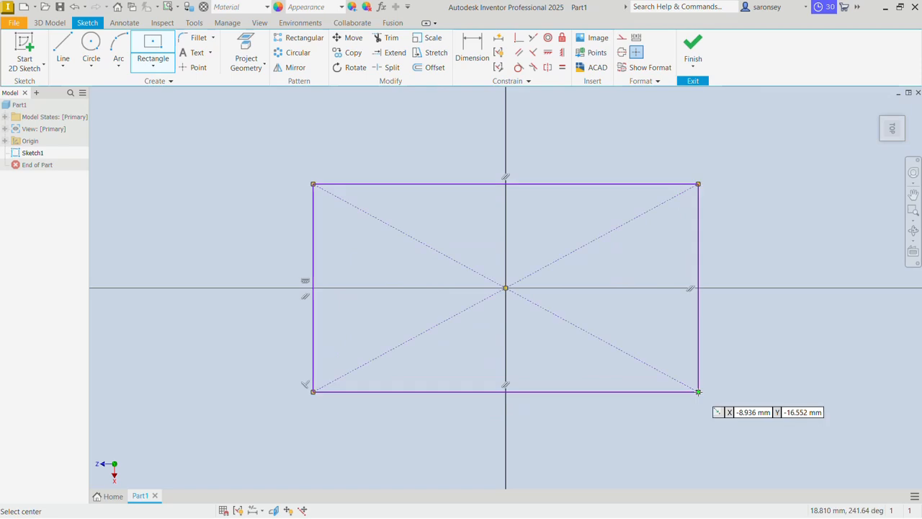
Step: Dimension the rectangle's width and height to 225 mm each
click(472, 47)
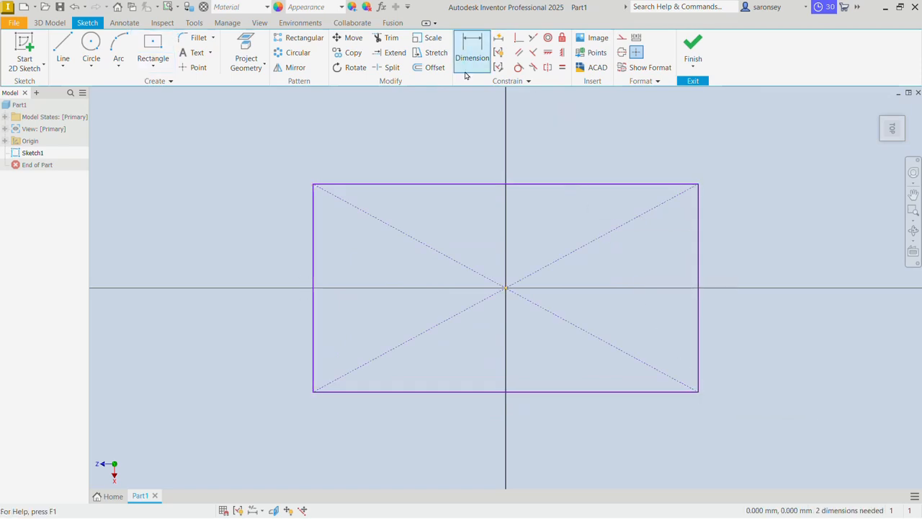
click(472, 182)
click(480, 168)
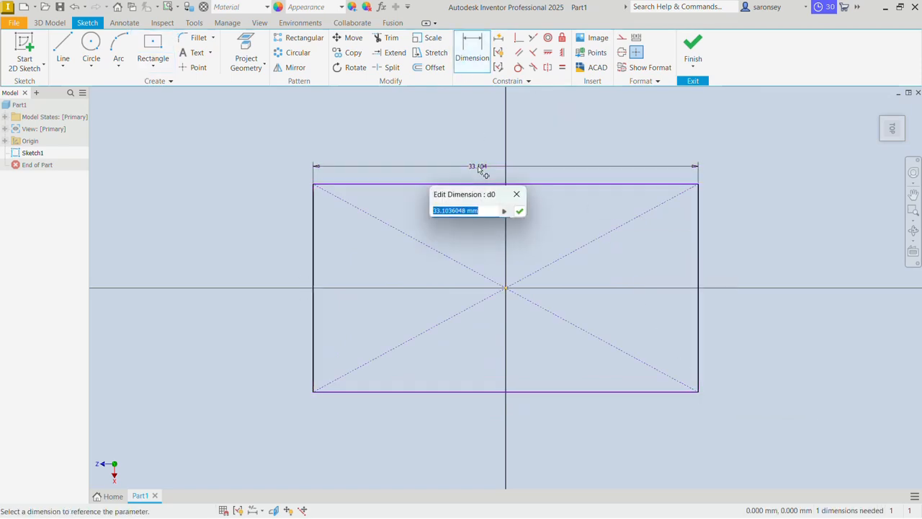
text(22)
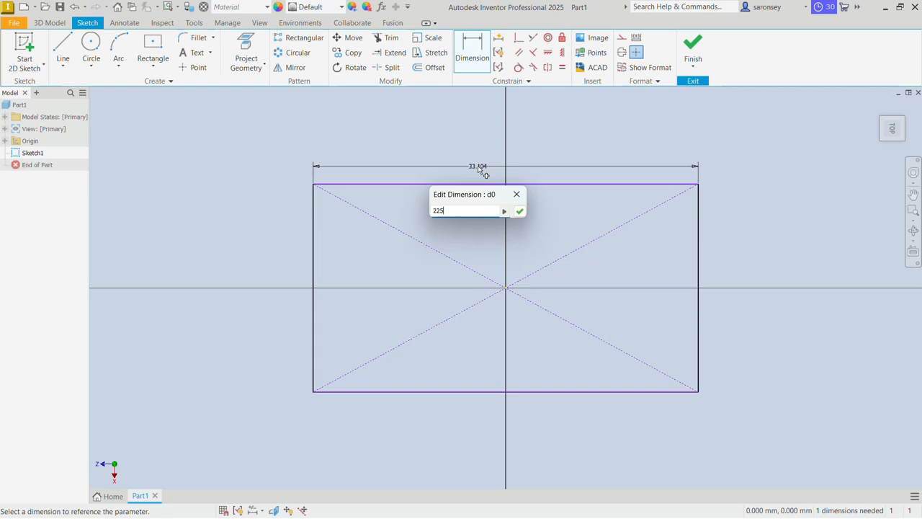
text(5)
click(519, 210)
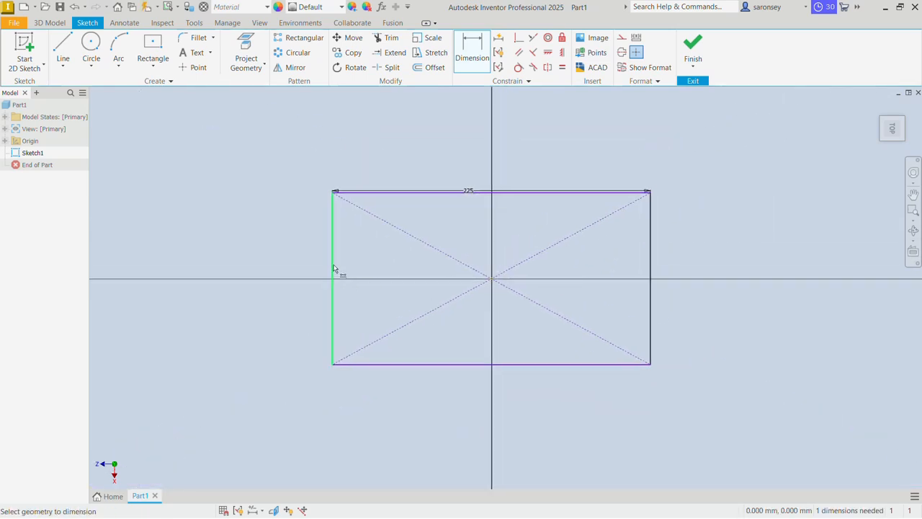
click(334, 269)
click(311, 268)
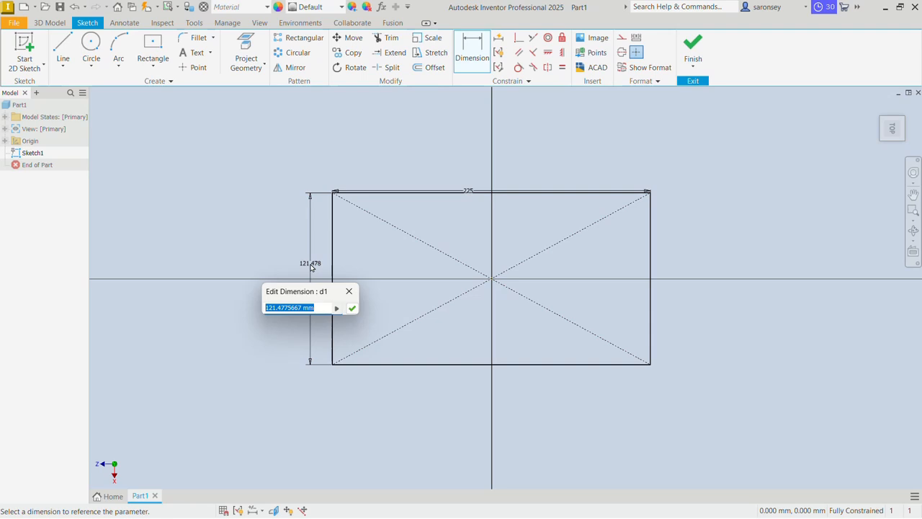
text(225)
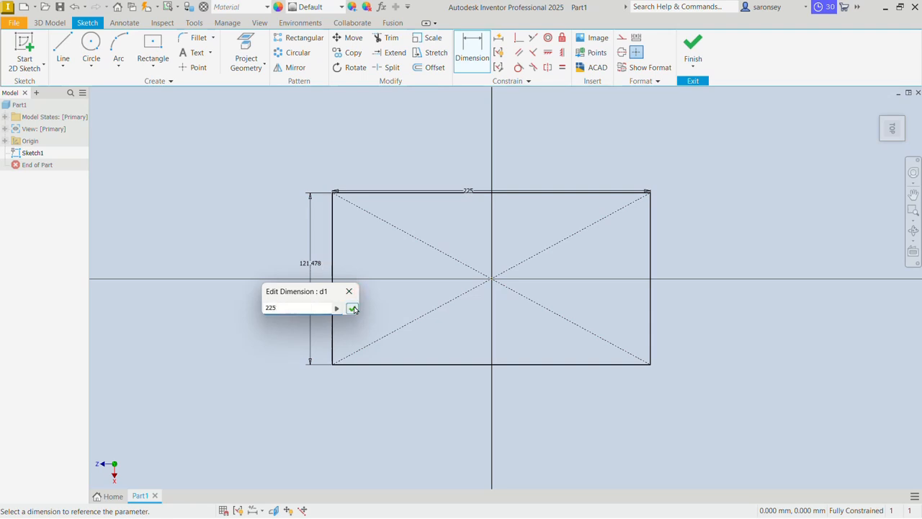
click(352, 308)
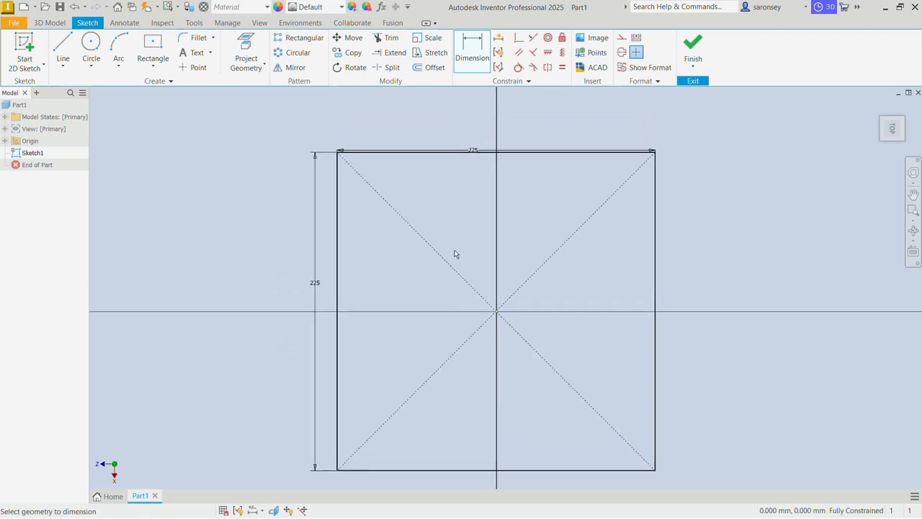
Step: Offset the square inward by 18 mm and finish the sketch
click(437, 69)
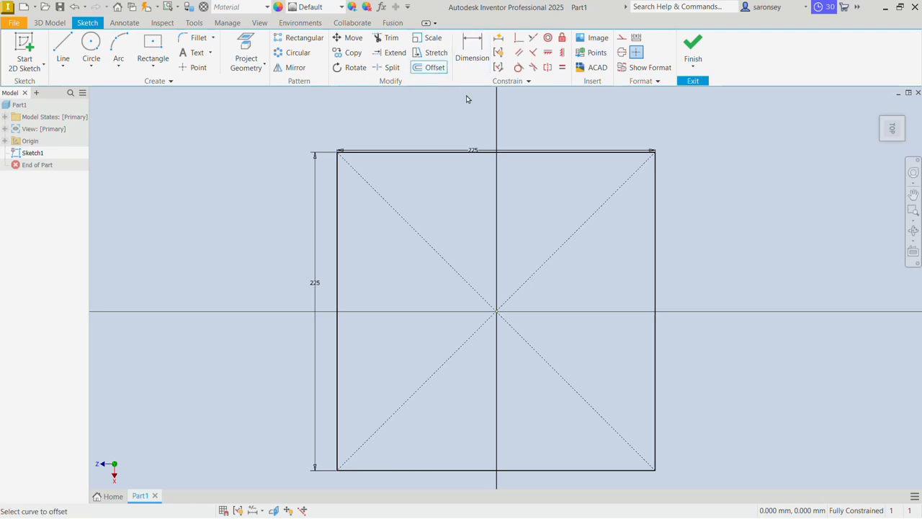
click(516, 152)
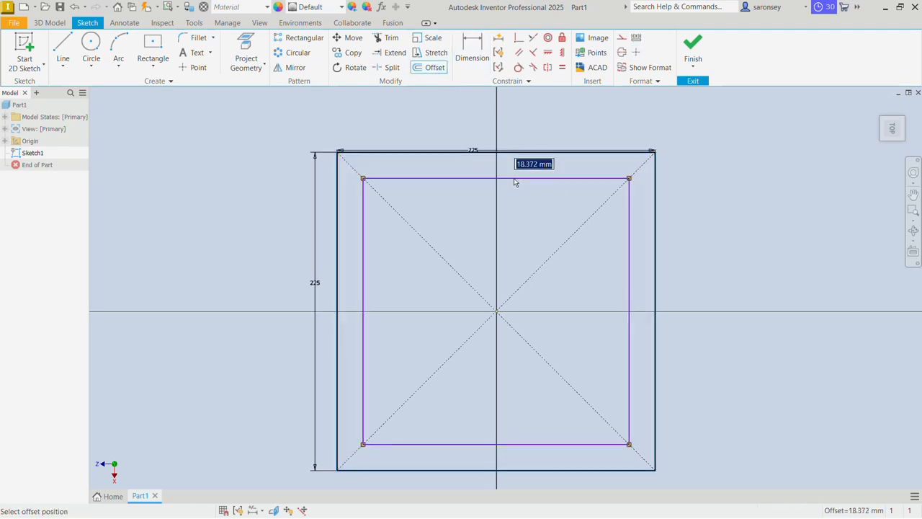
text(1)
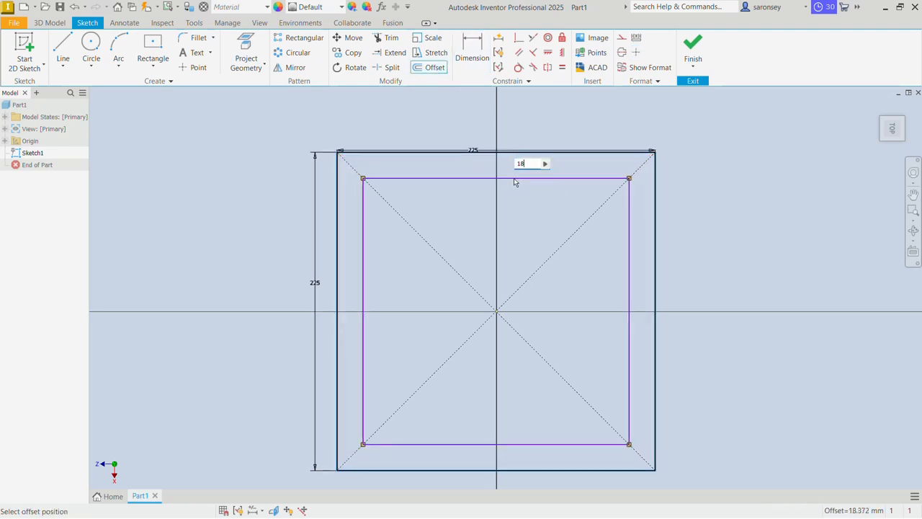
text(8)
key(Return)
key(Escape)
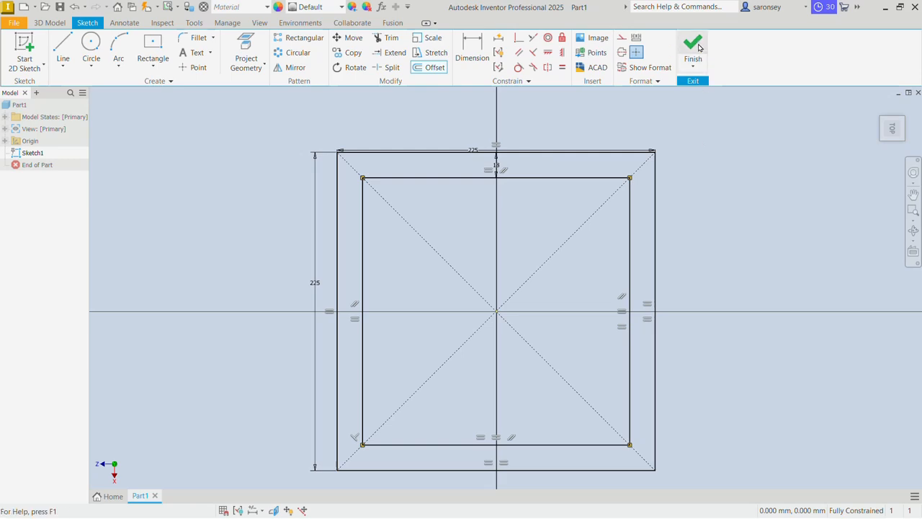
click(698, 47)
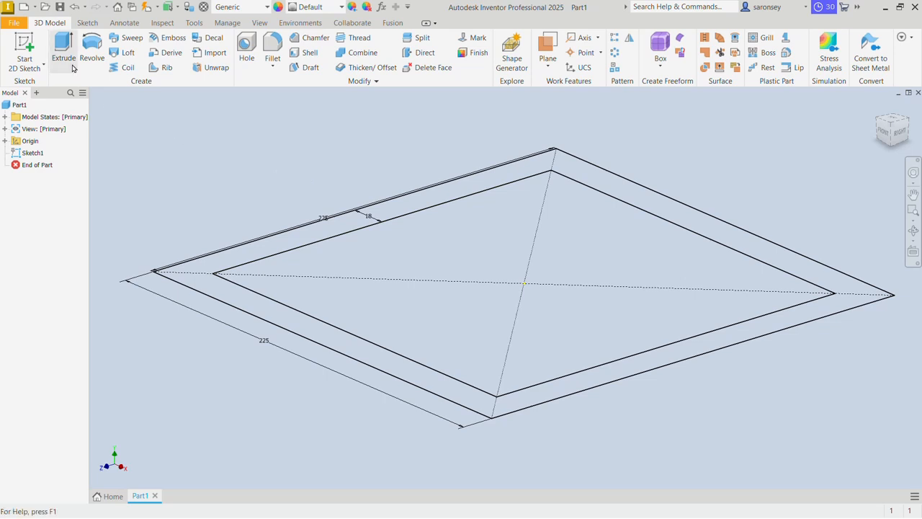
Step: Extrude the frame profile between the two squares 100 mm downward in the flipped direction
click(60, 44)
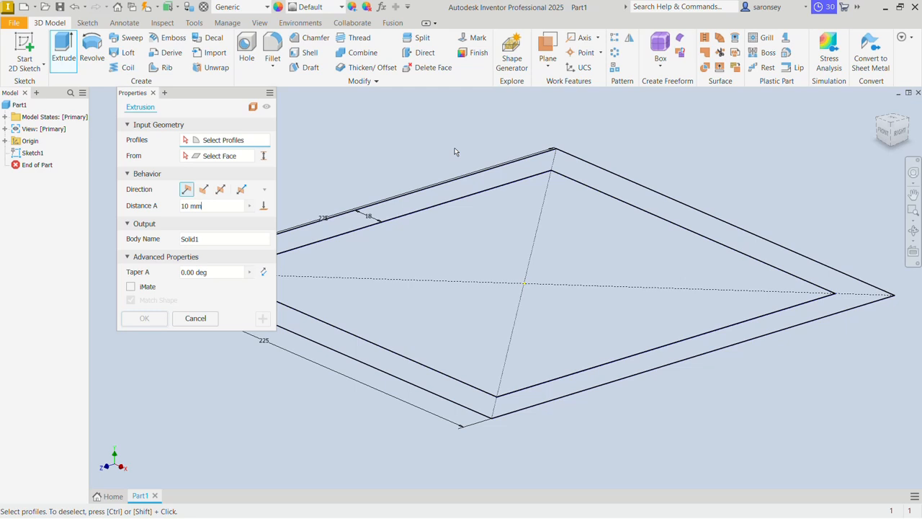
click(502, 179)
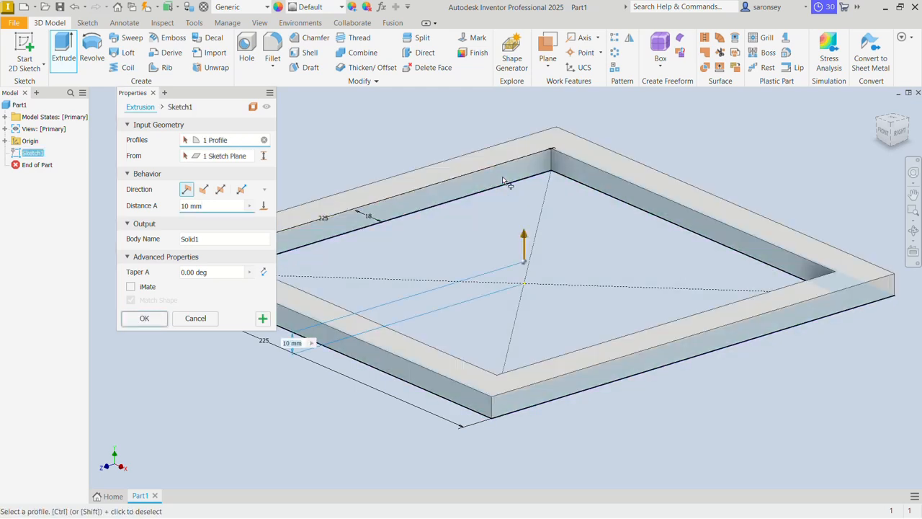
click(205, 189)
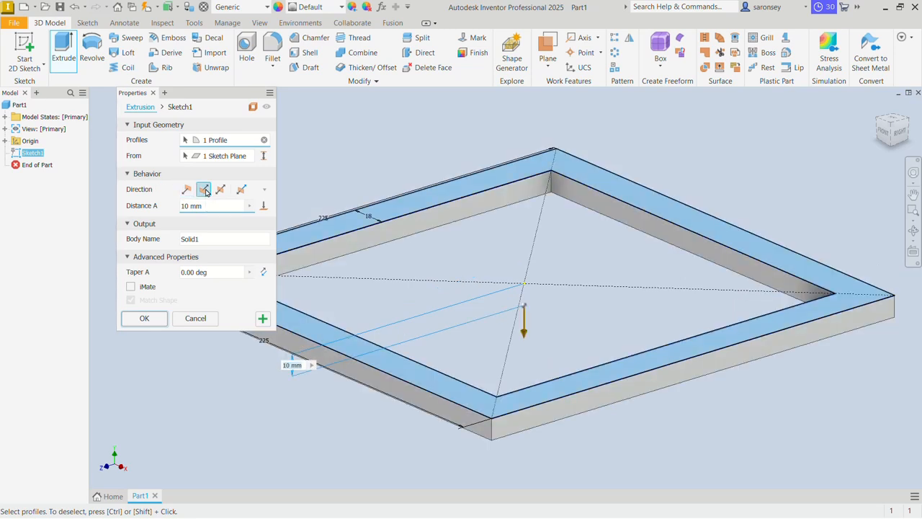
drag(204, 206, 181, 211)
text(100)
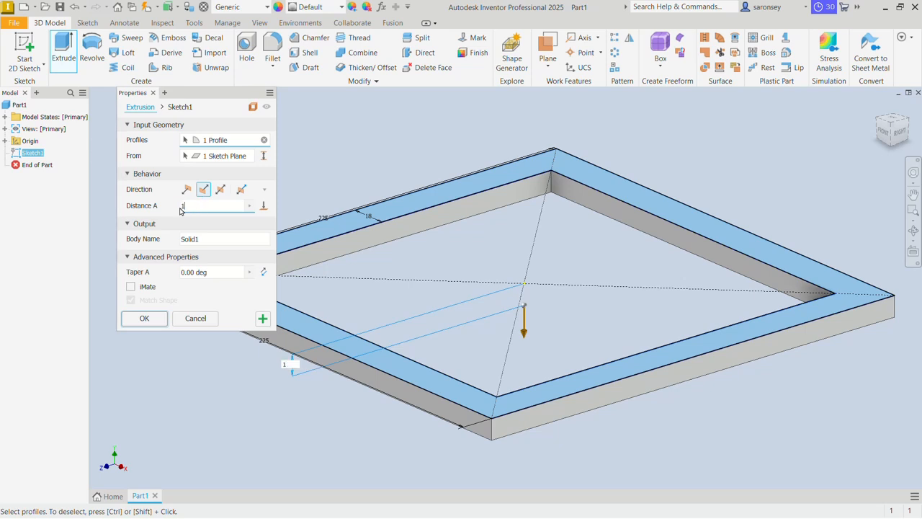
scroll(483, 249, down, 3)
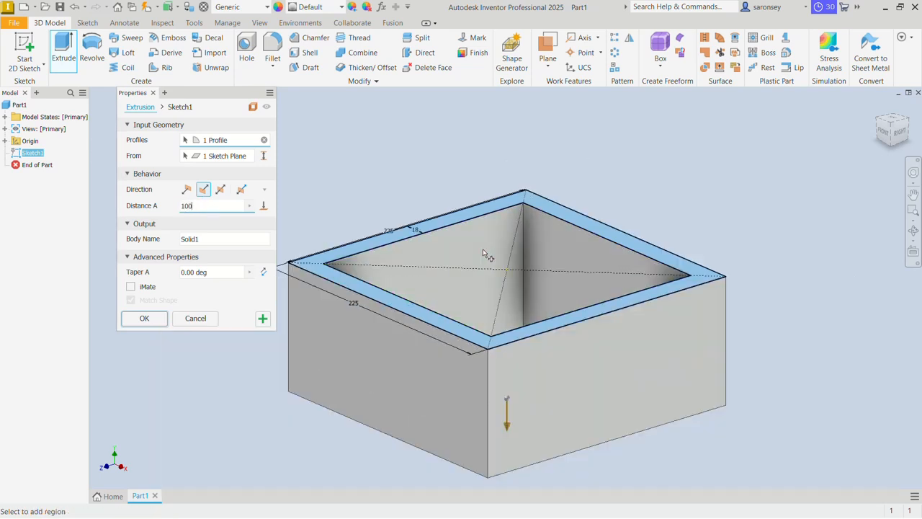
middle_drag(482, 248, 484, 200)
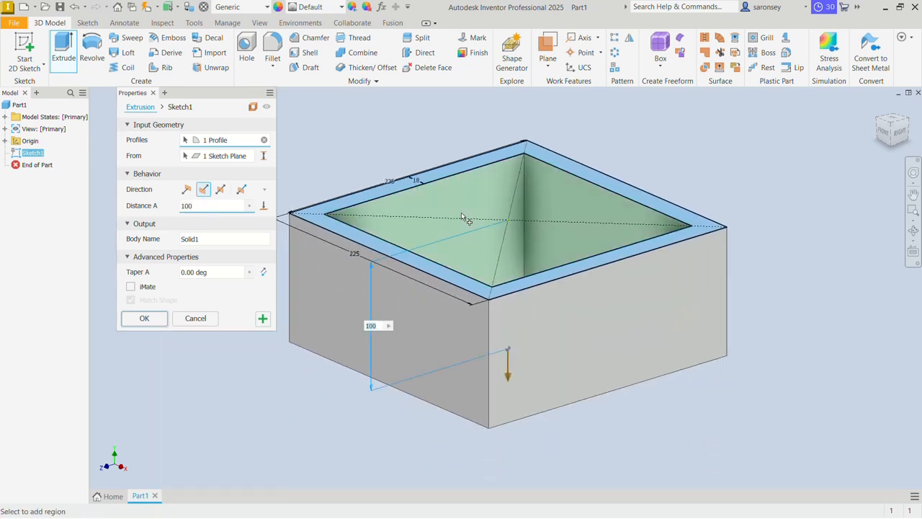
click(144, 318)
shift+middle_drag(281, 409, 306, 361)
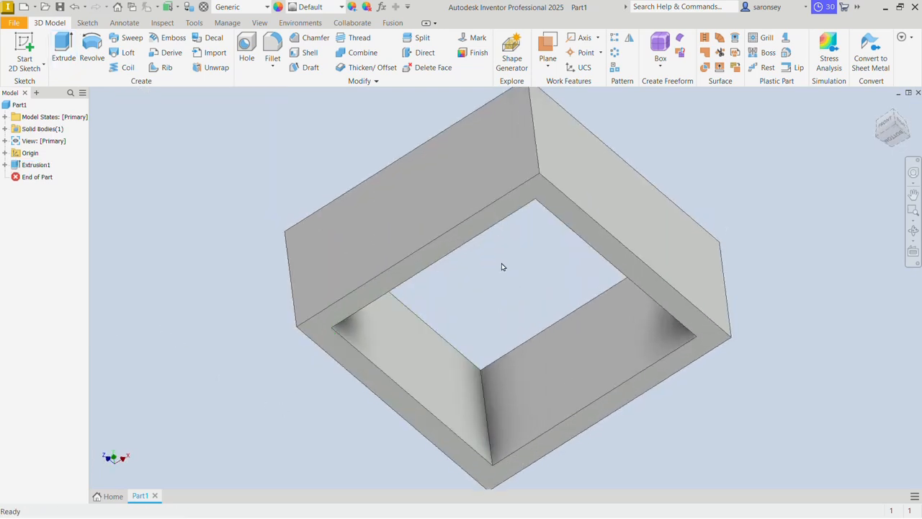
click(544, 196)
click(634, 192)
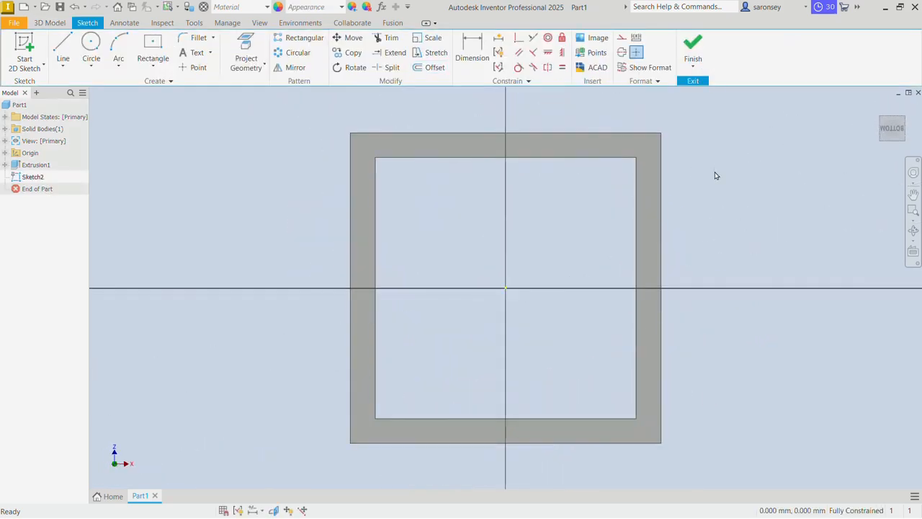
key(ctrl+z)
mouse_move(882, 118)
mouse_down()
mouse_move(878, 111)
mouse_move(803, 187)
mouse_up()
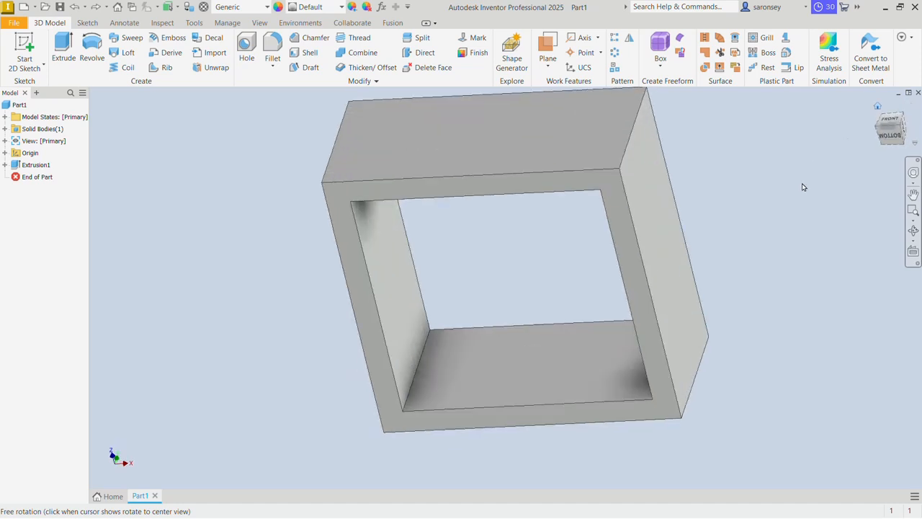
key(F6)
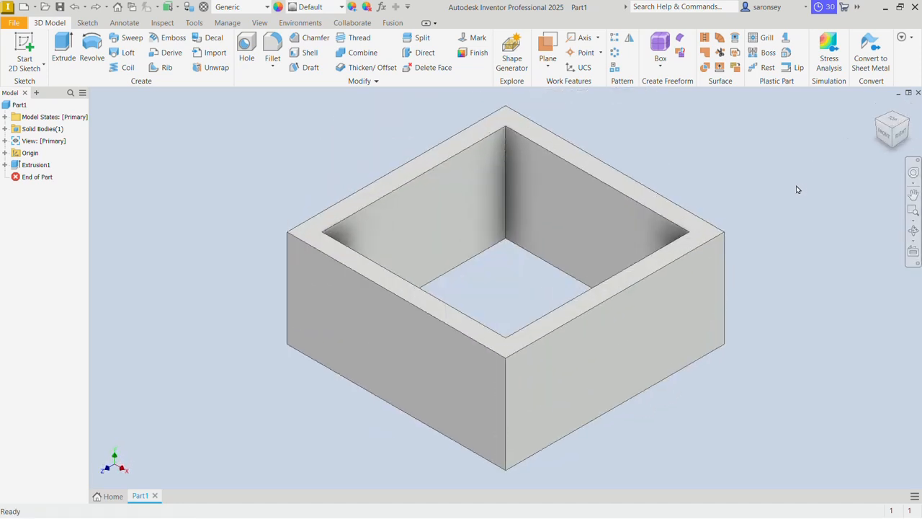
Step: Fillet all eight vertical corner edges of the frame, inner and outer, with a 10 mm radius
click(276, 50)
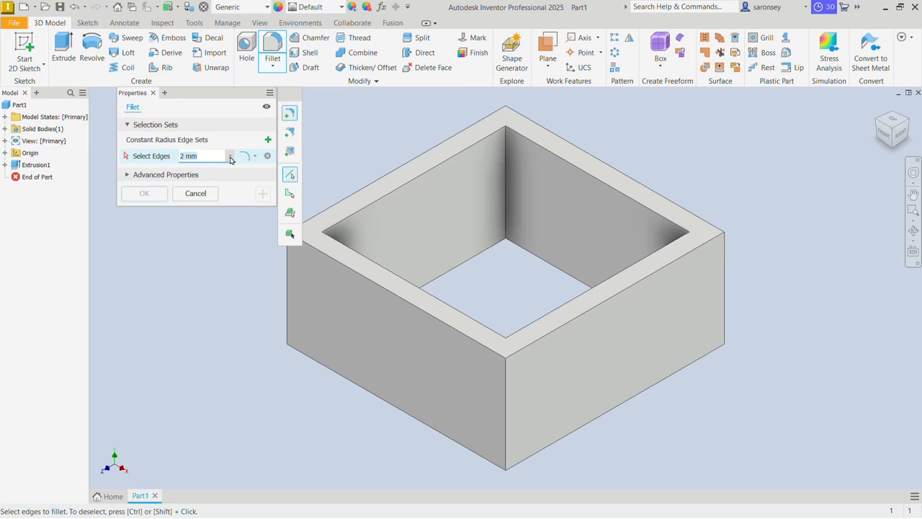
text(10)
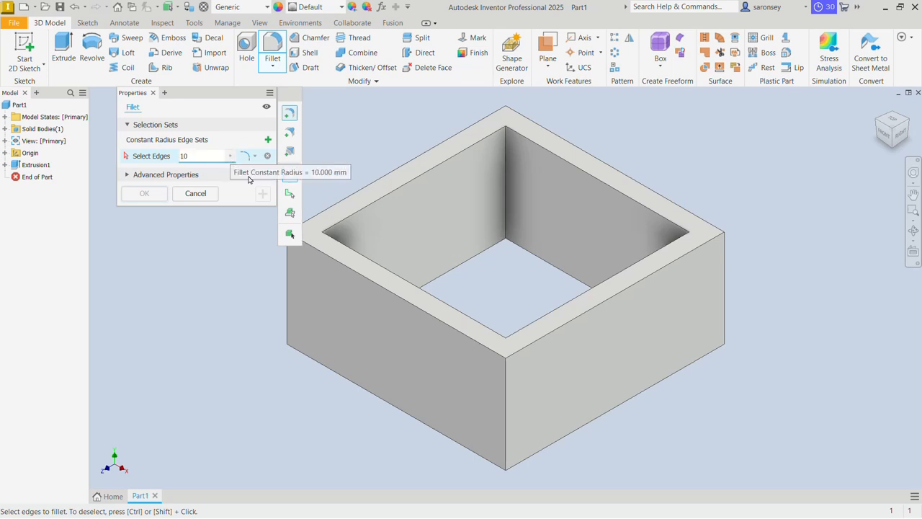
click(288, 281)
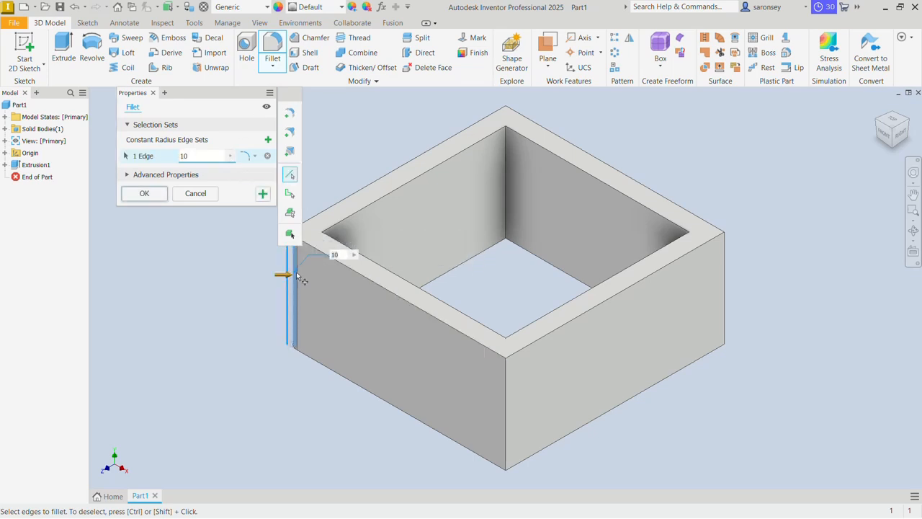
click(506, 148)
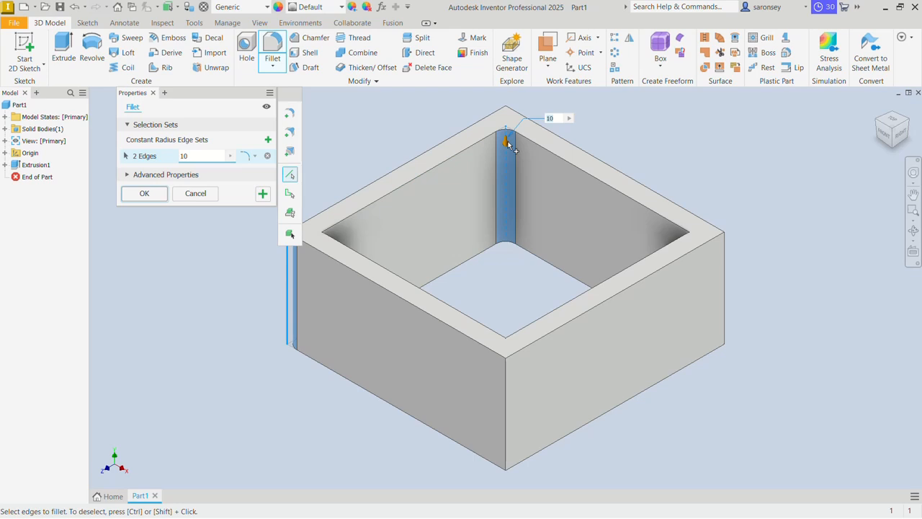
shift+middle_drag(438, 214, 485, 135)
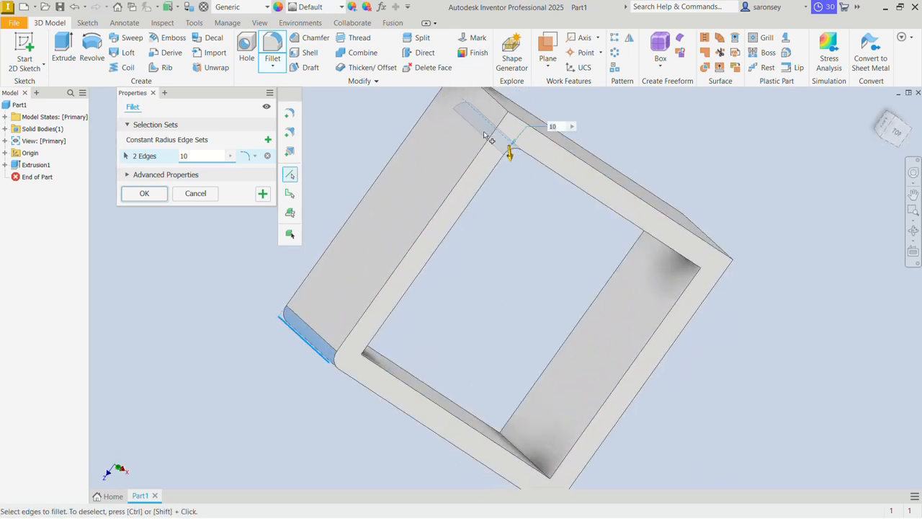
click(477, 174)
mouse_move(422, 234)
shift+middle_down()
mouse_move(439, 232)
mouse_move(408, 229)
shift+middle_up()
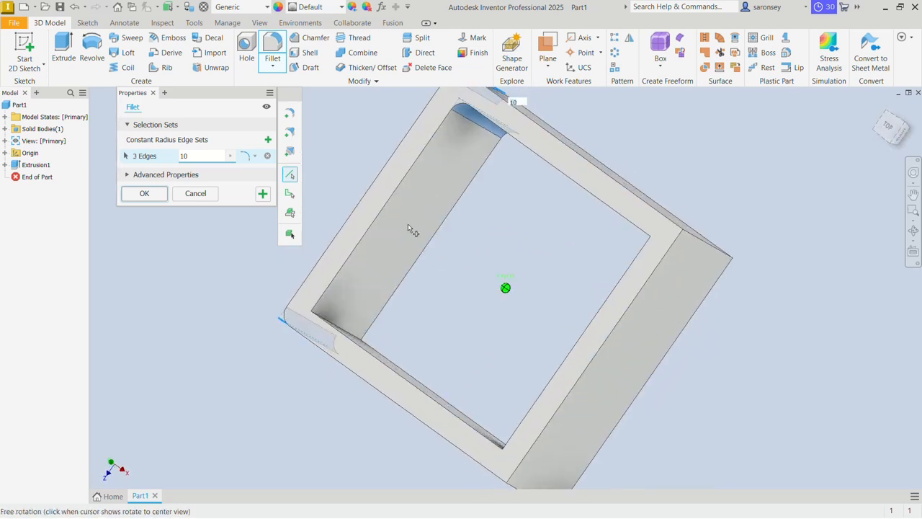
click(357, 334)
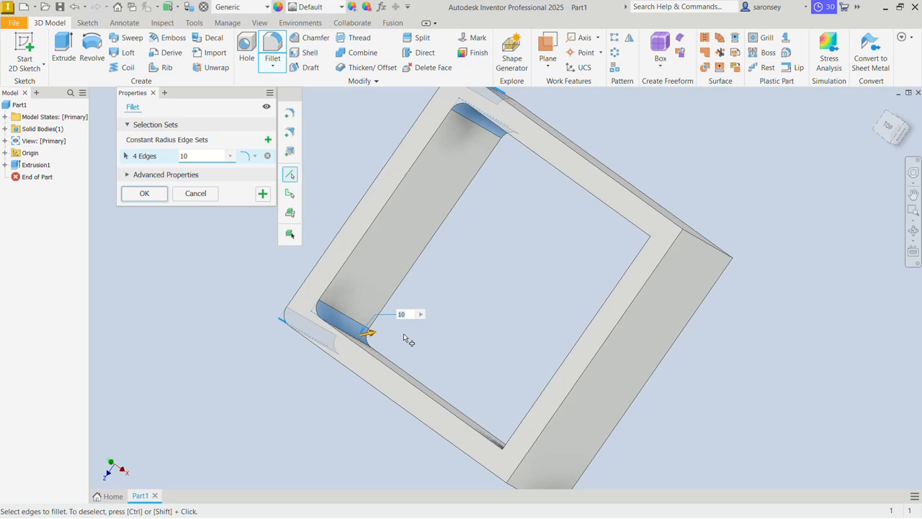
click(717, 249)
shift+middle_drag(603, 279, 656, 260)
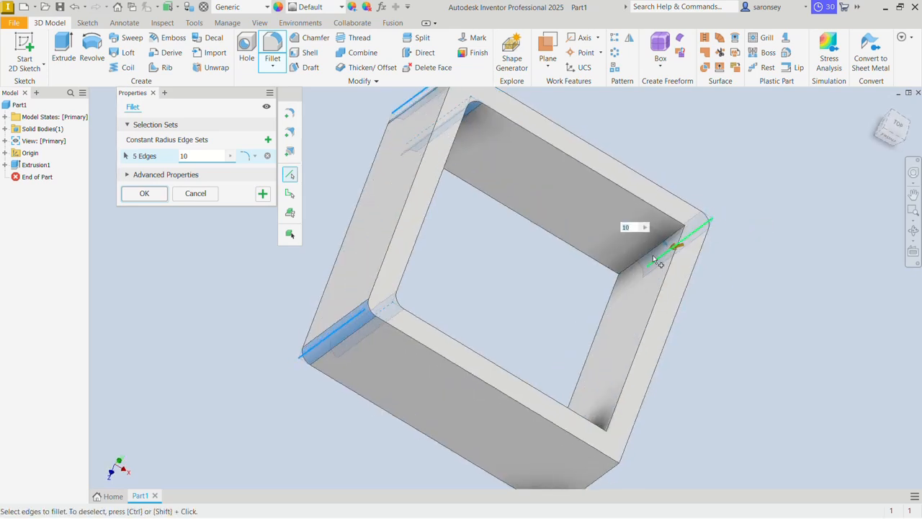
click(655, 248)
shift+middle_drag(685, 326, 507, 279)
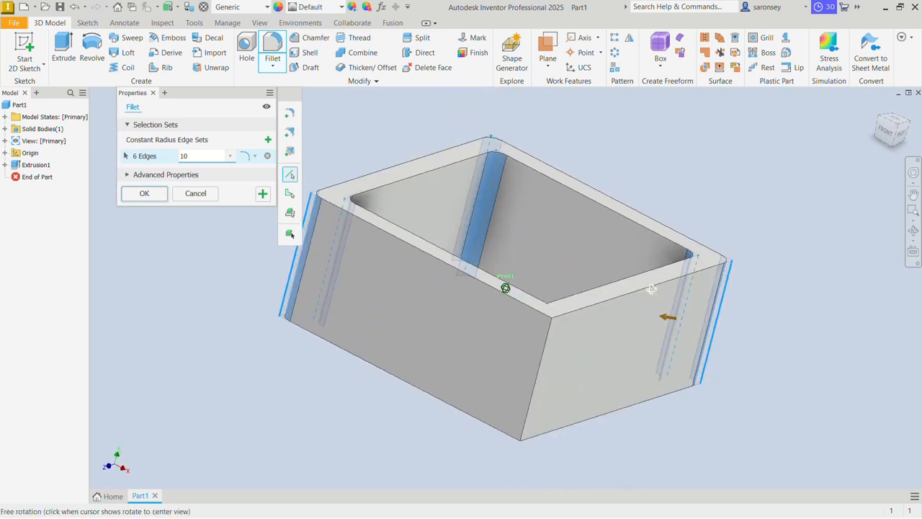
click(551, 362)
shift+middle_drag(565, 253, 547, 421)
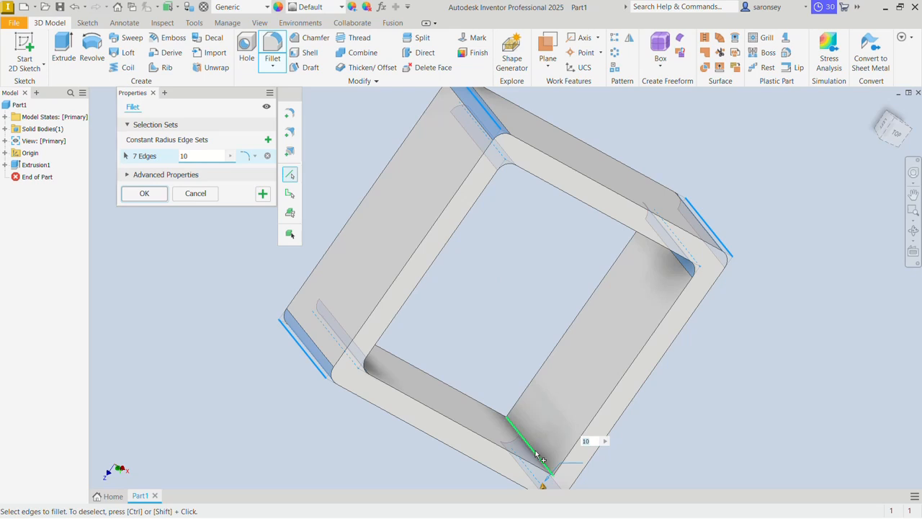
click(535, 454)
click(878, 107)
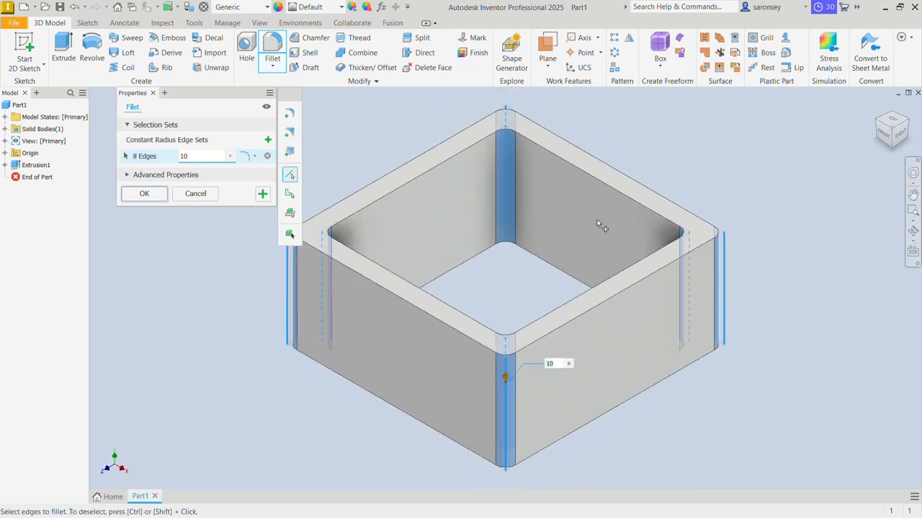
click(133, 194)
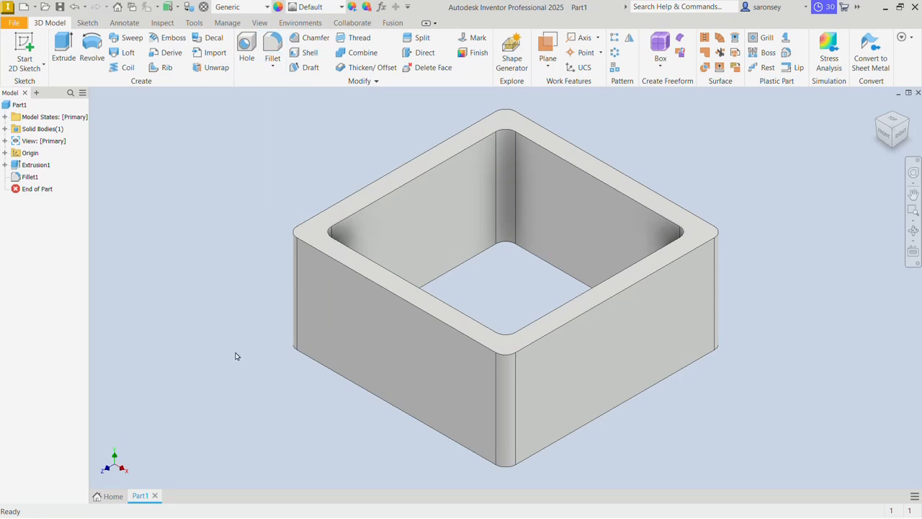
Step: Start a sketch on the frame's bottom face and project the face's inner and outer outlines
shift+middle_drag(235, 354, 290, 282)
click(355, 209)
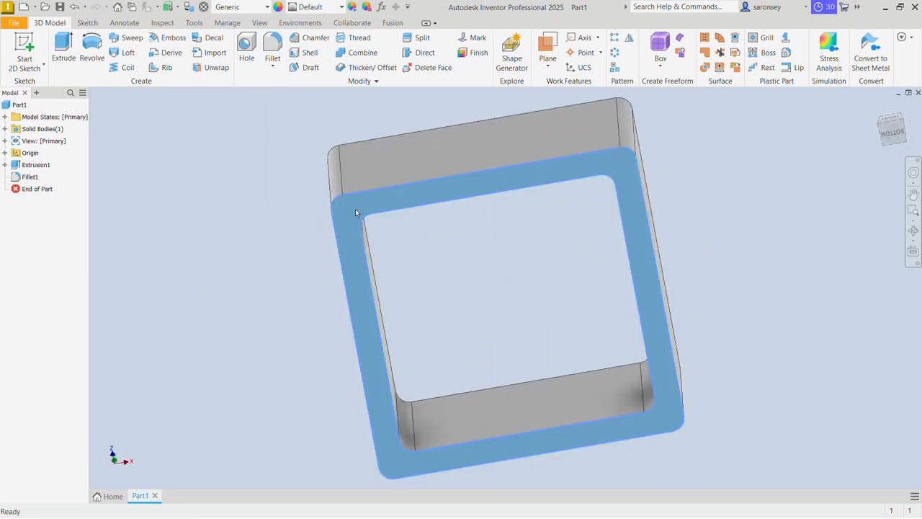
click(447, 204)
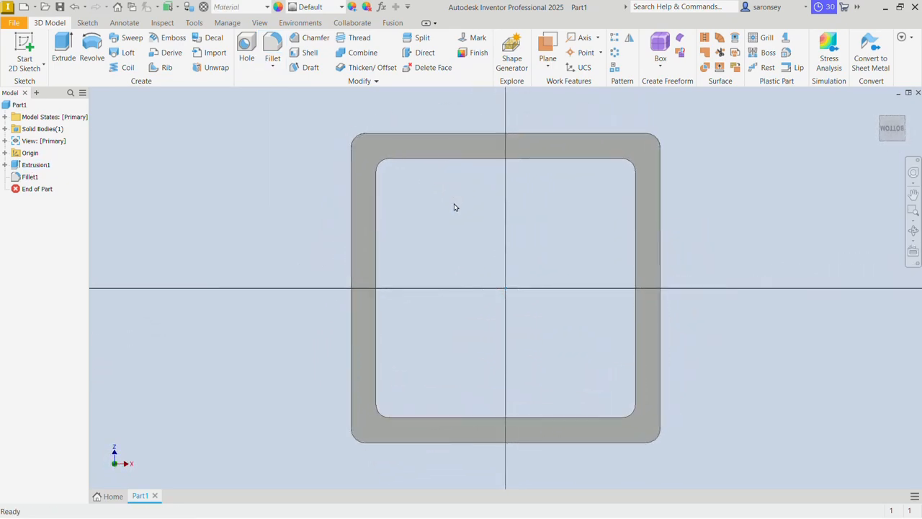
click(249, 52)
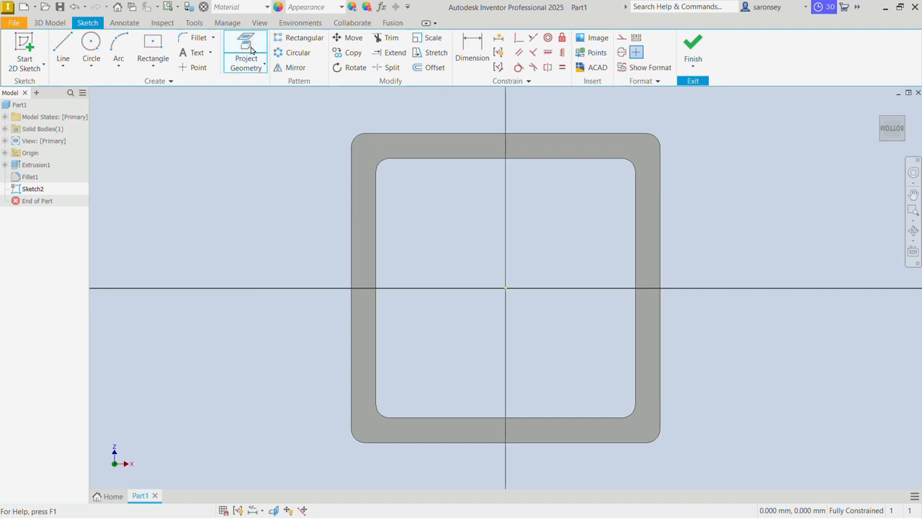
click(405, 147)
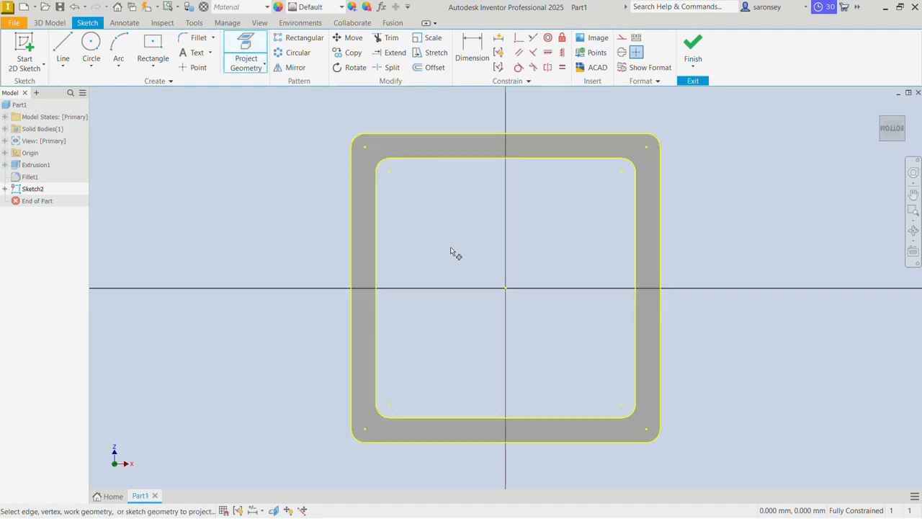
Step: Offset the projected outer outline outward by 18 mm and finish the sketch
click(434, 69)
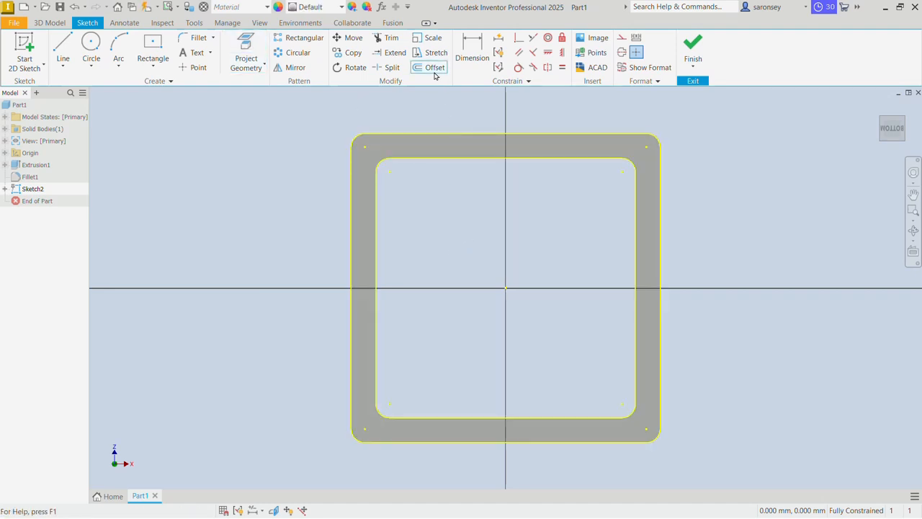
click(461, 135)
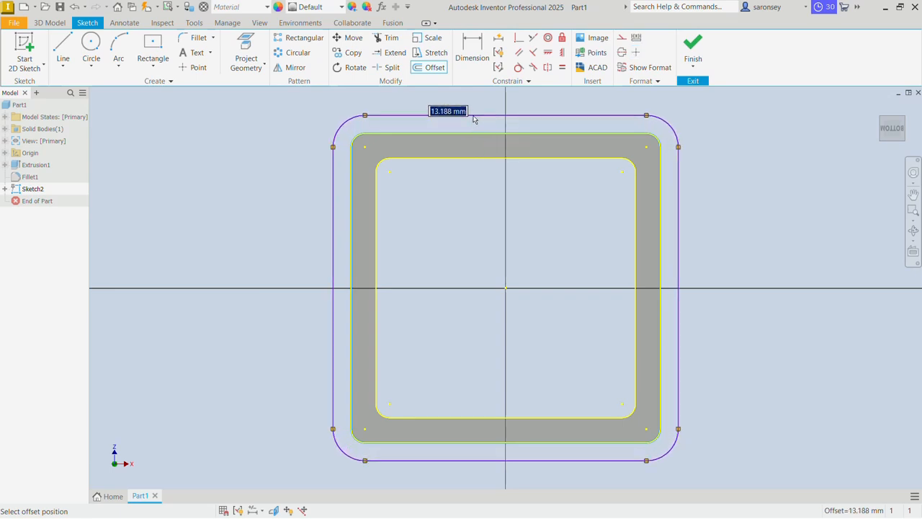
text(18)
key(Return)
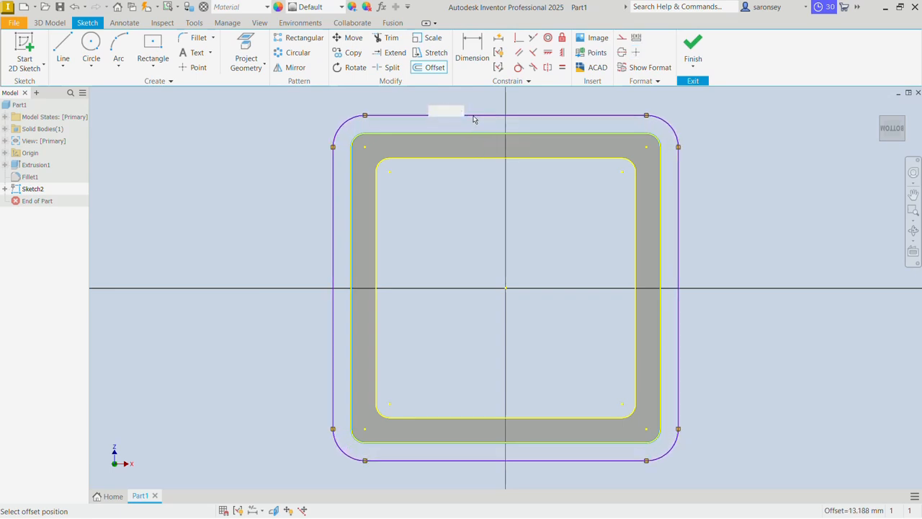
click(693, 48)
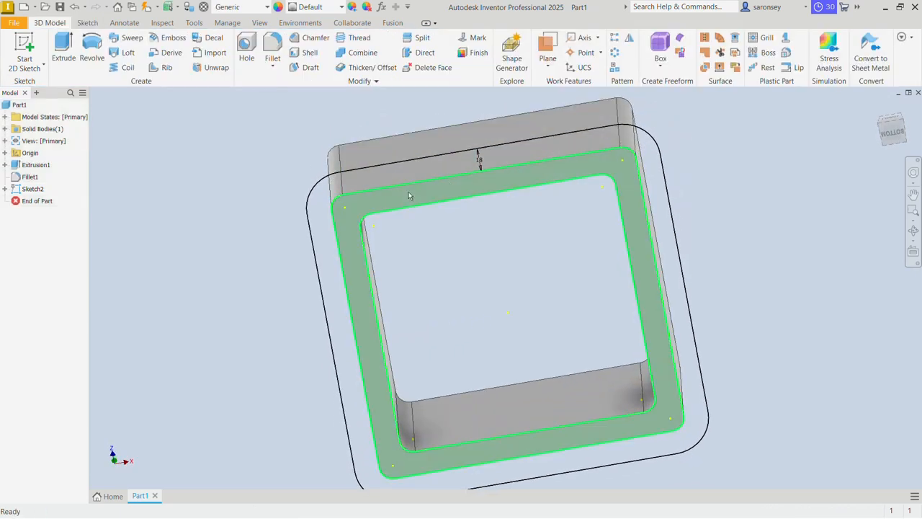
Step: Extrude all three bottom sketch profiles 18 mm away from the frame, joined to it as a solid base plate
click(64, 49)
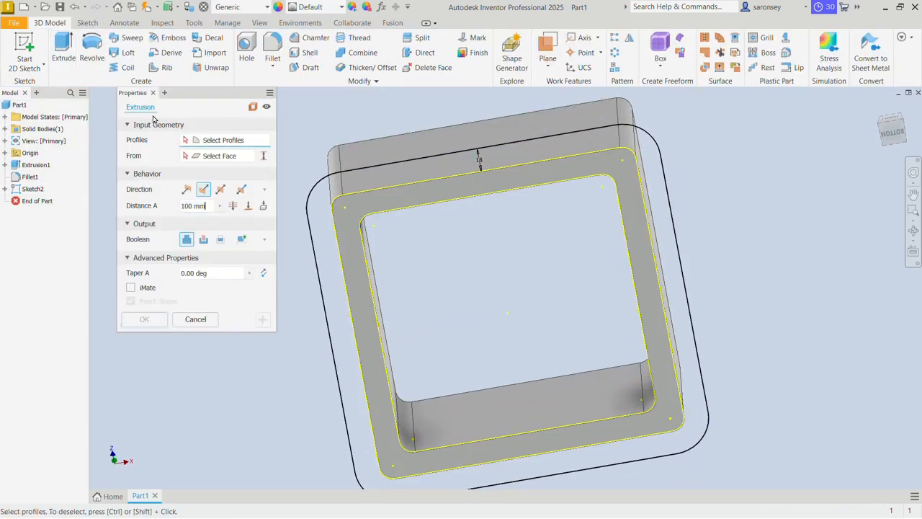
click(317, 190)
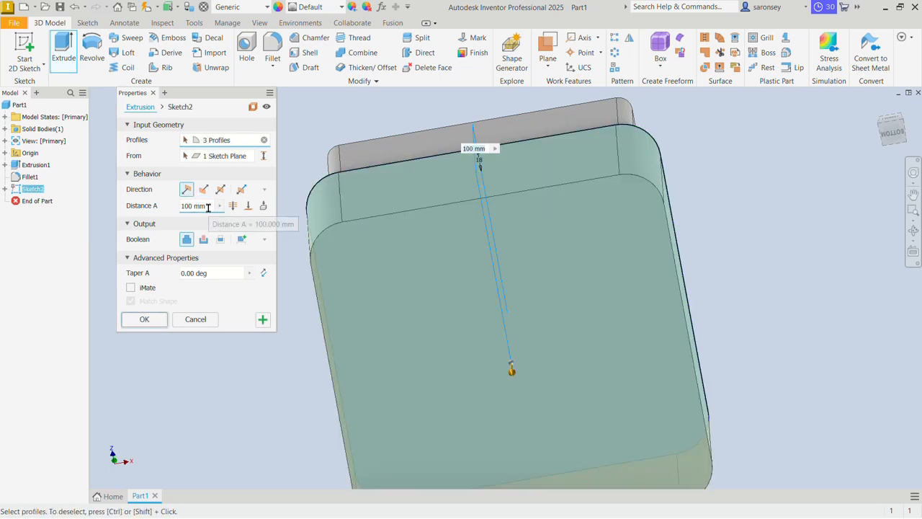
drag(210, 208, 176, 217)
text(18)
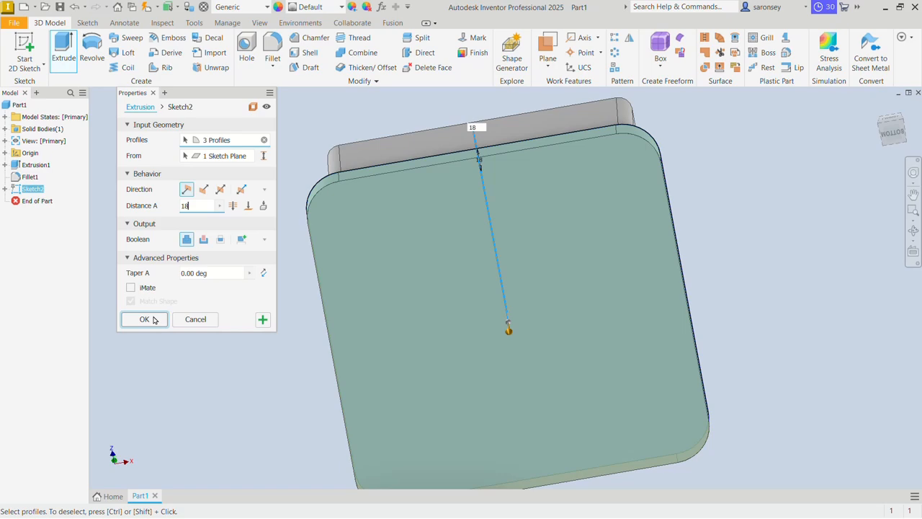
click(147, 319)
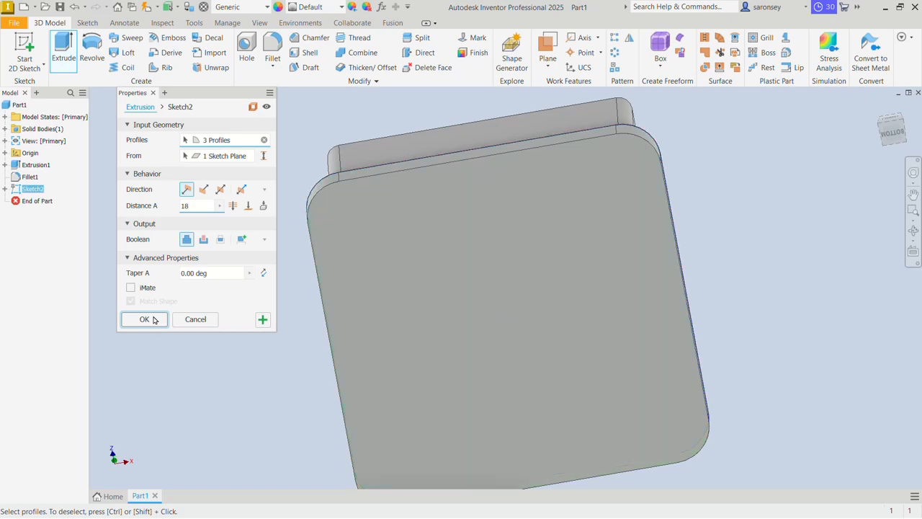
Step: Sketch an 80 mm diameter circle on the front outer wall, centered on the origin point at its top edge, and finish the sketch
shift+middle_drag(282, 255, 330, 320)
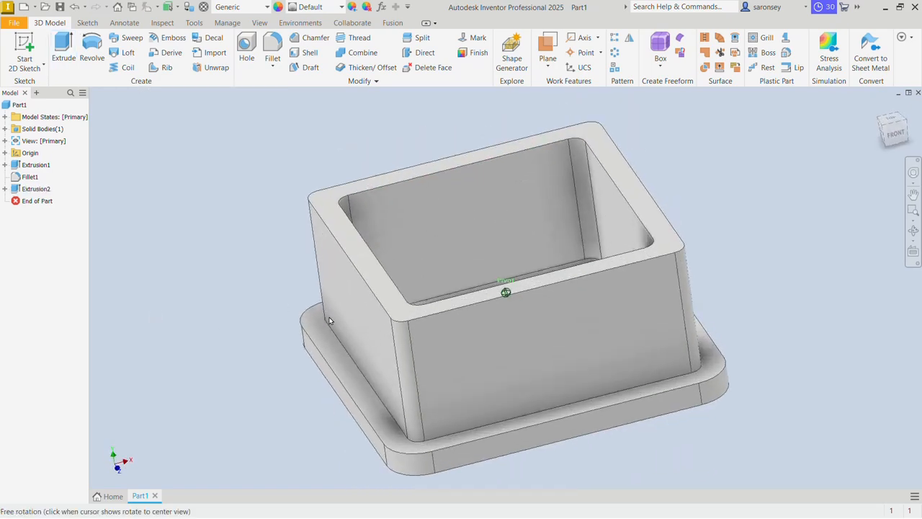
click(877, 108)
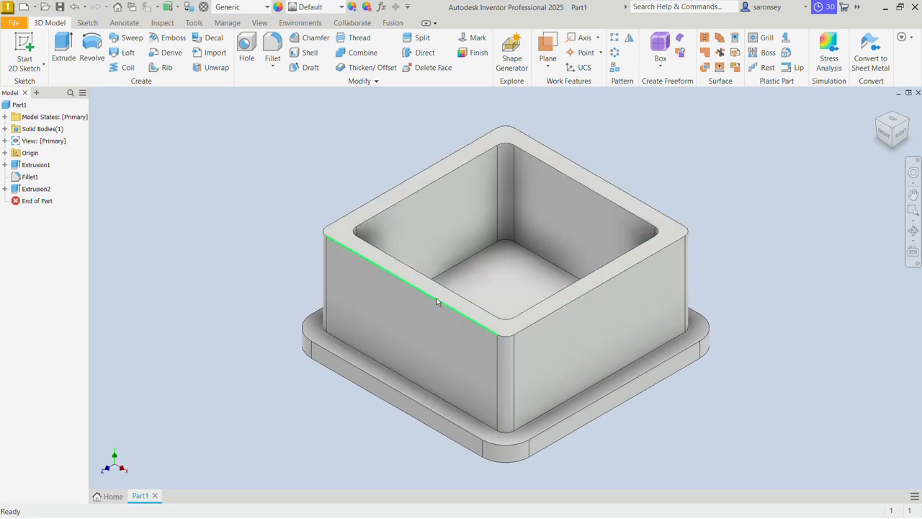
click(429, 336)
key(Page_Up)
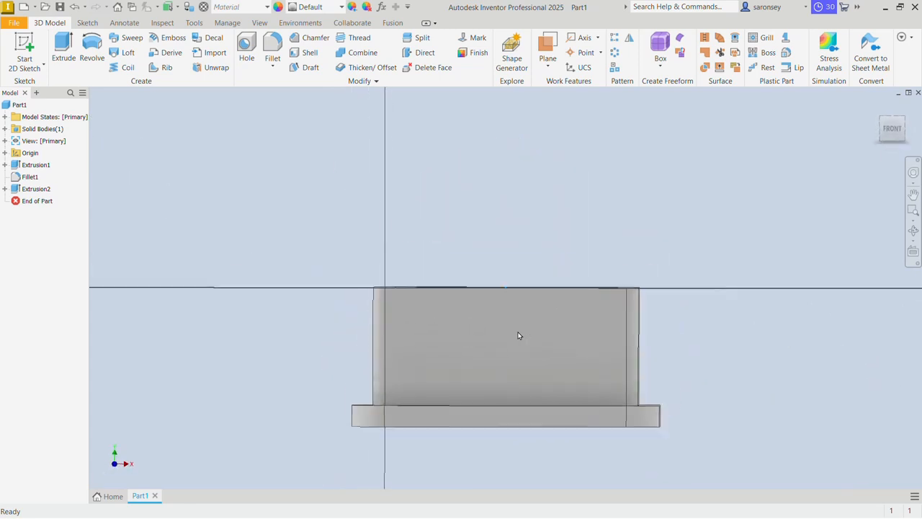
key(s)
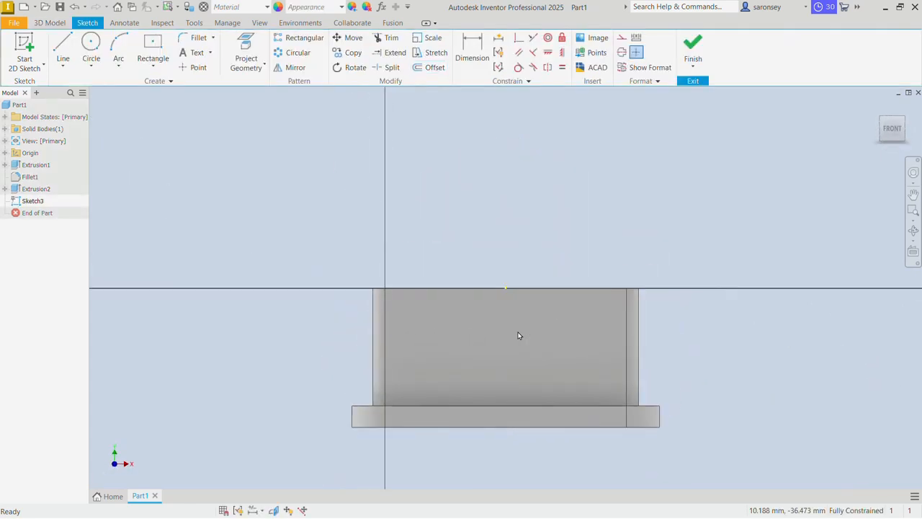
click(91, 52)
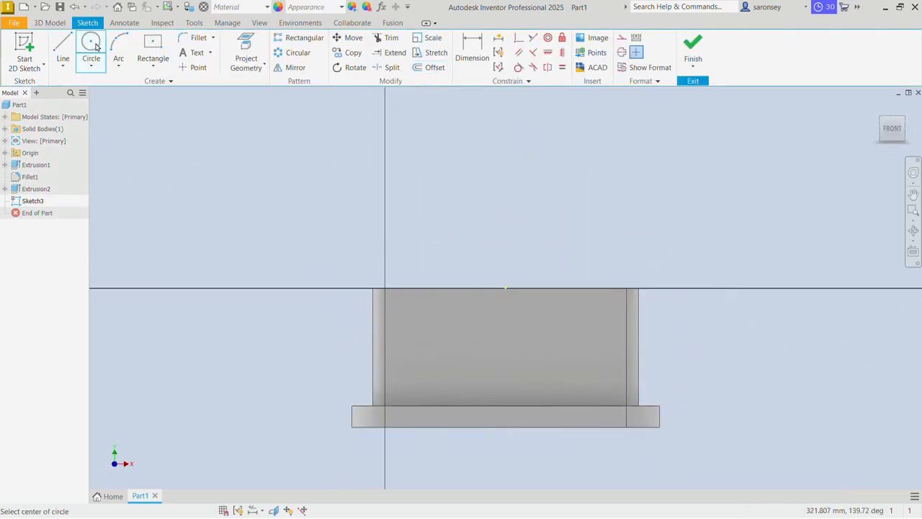
click(505, 287)
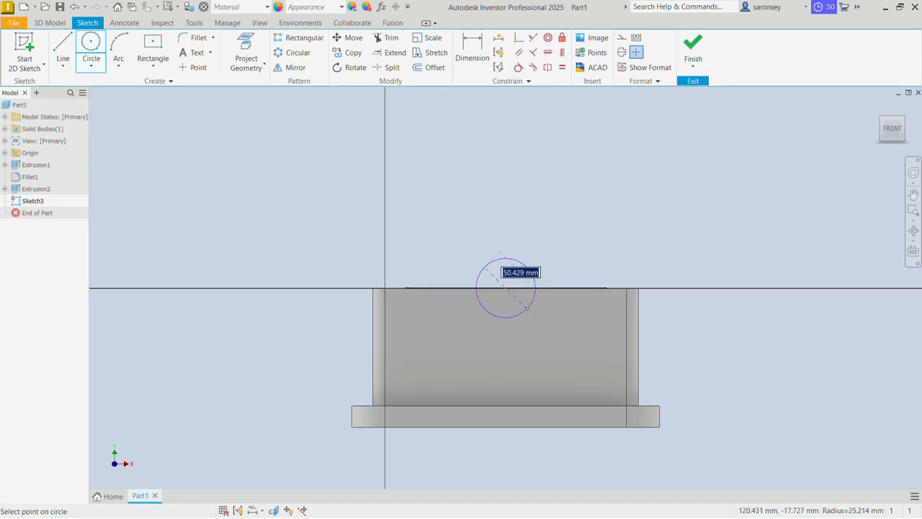
text(8)
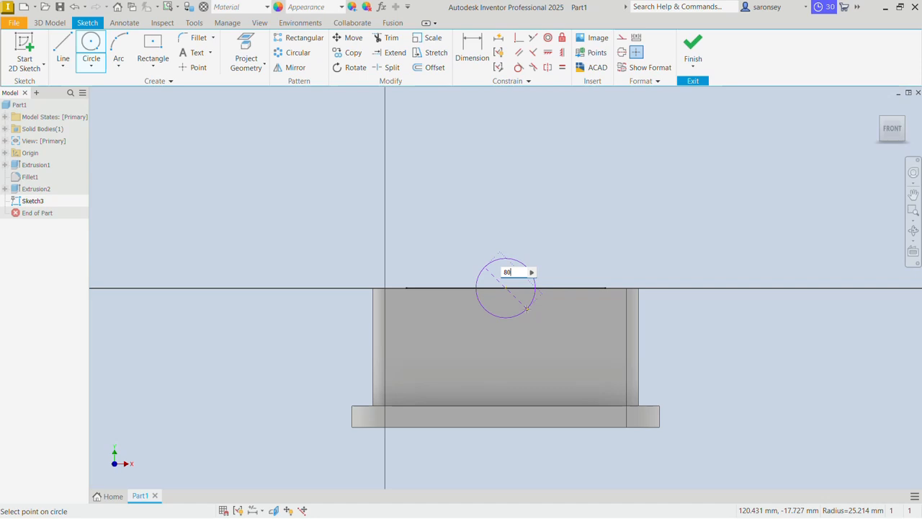
text(000)
key(Return)
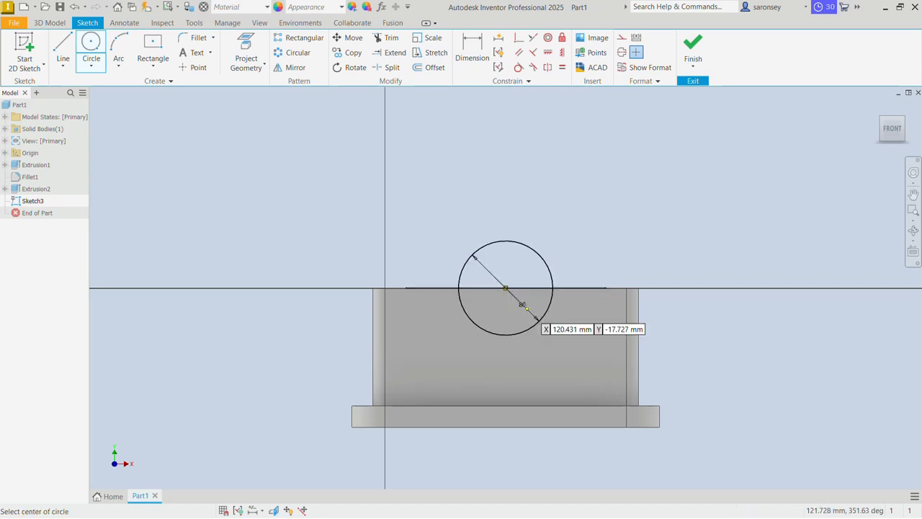
click(698, 42)
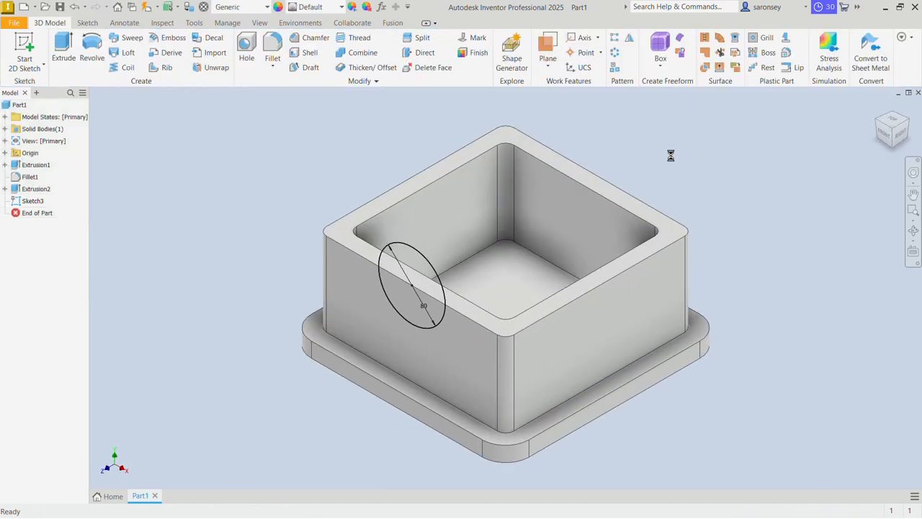
Step: Extrude the 80 mm circle as a cut through all, notching both the front and the opposite wall
click(64, 50)
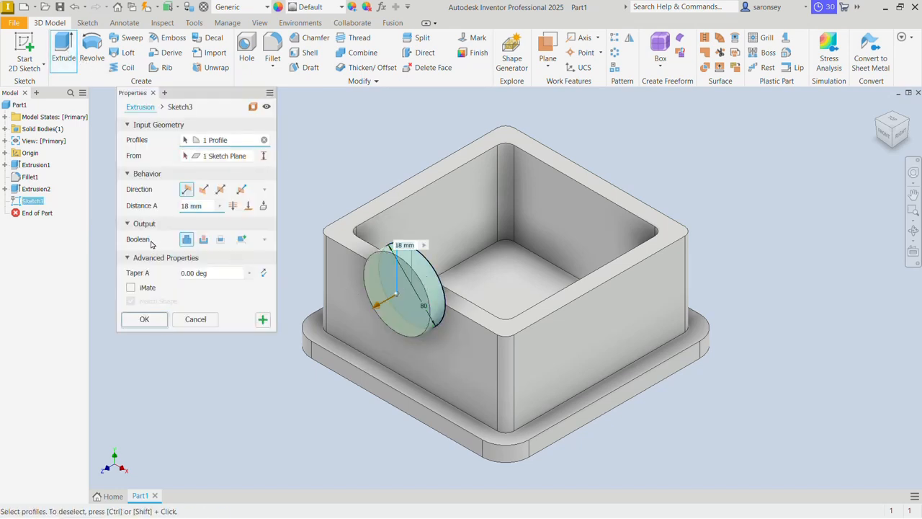
click(204, 240)
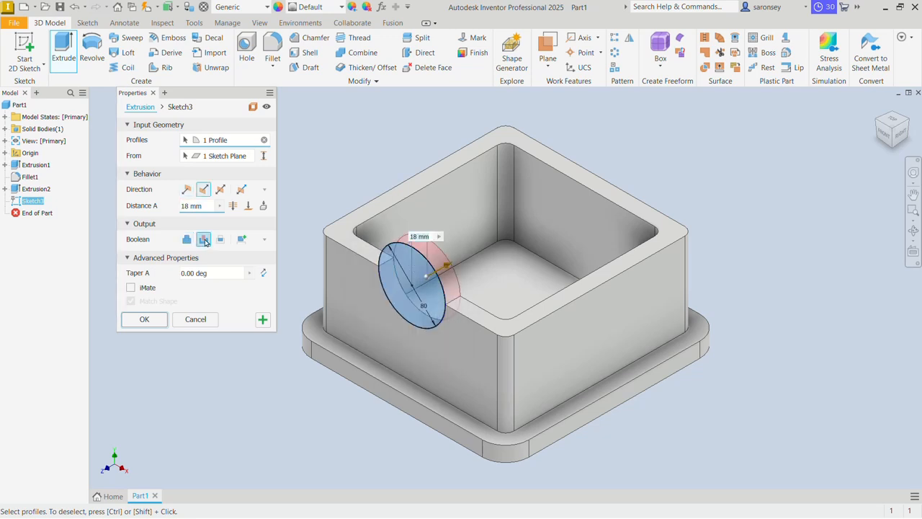
click(232, 206)
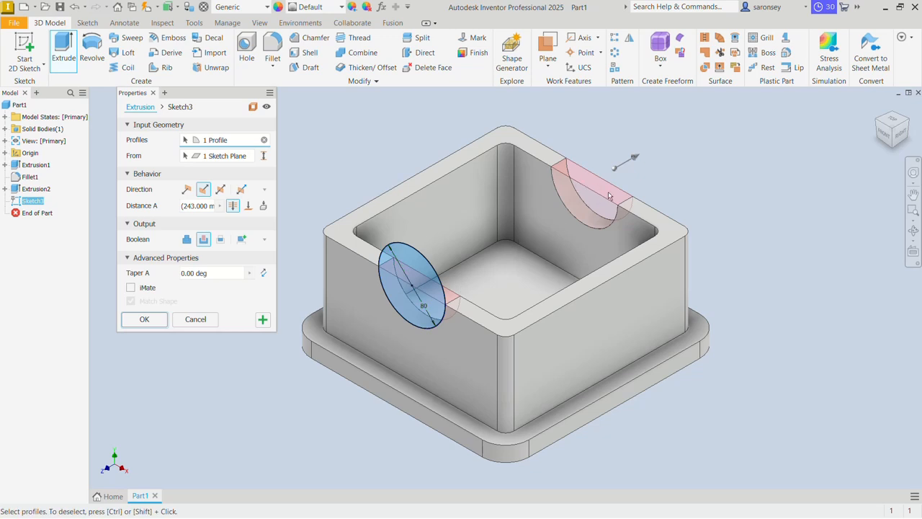
click(156, 323)
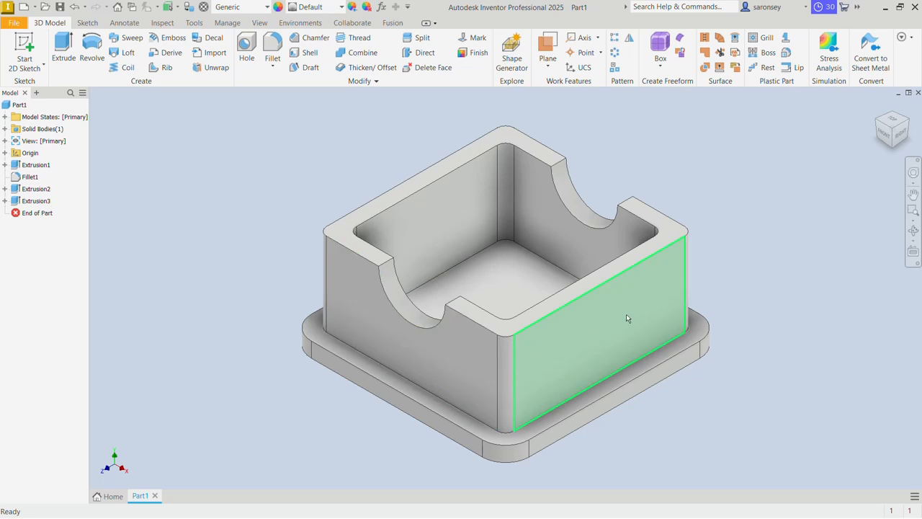
Step: Sketch a center point at the midpoint of the right outer wall's top edge and finish the sketch
click(627, 314)
key(s)
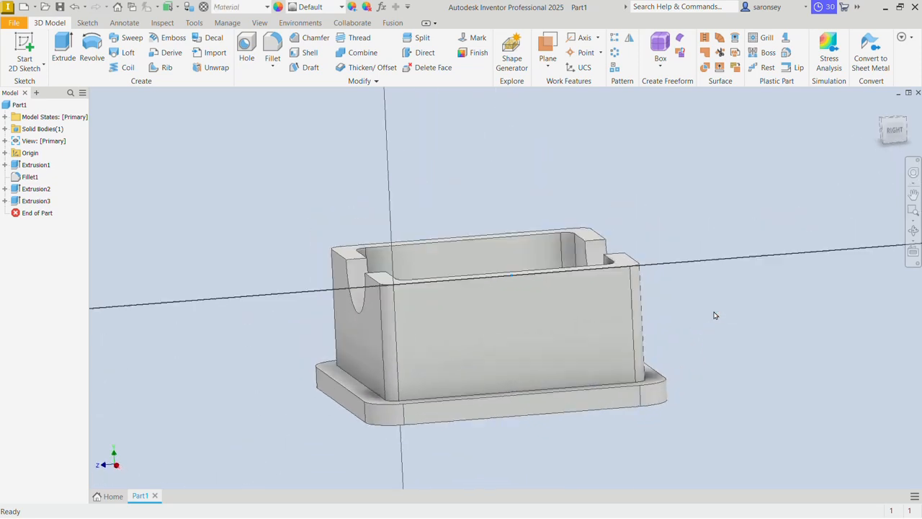
middle_drag(582, 351, 611, 292)
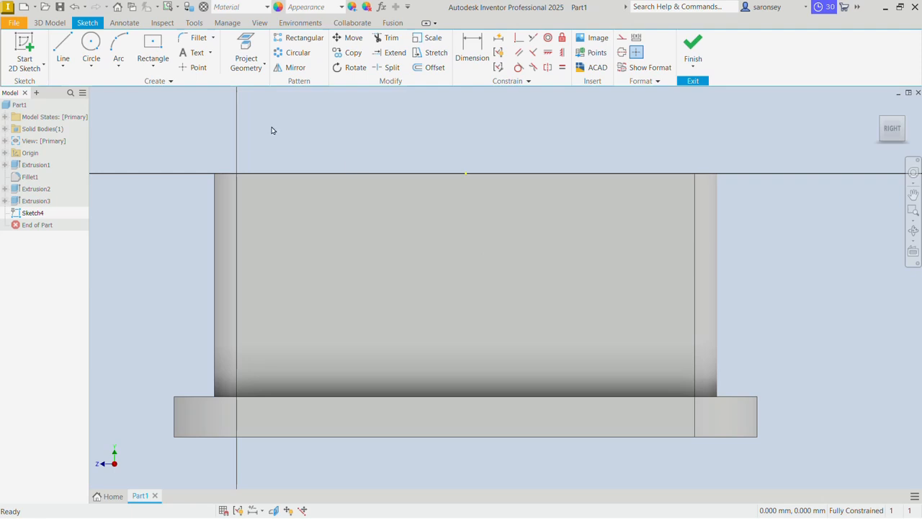
click(189, 69)
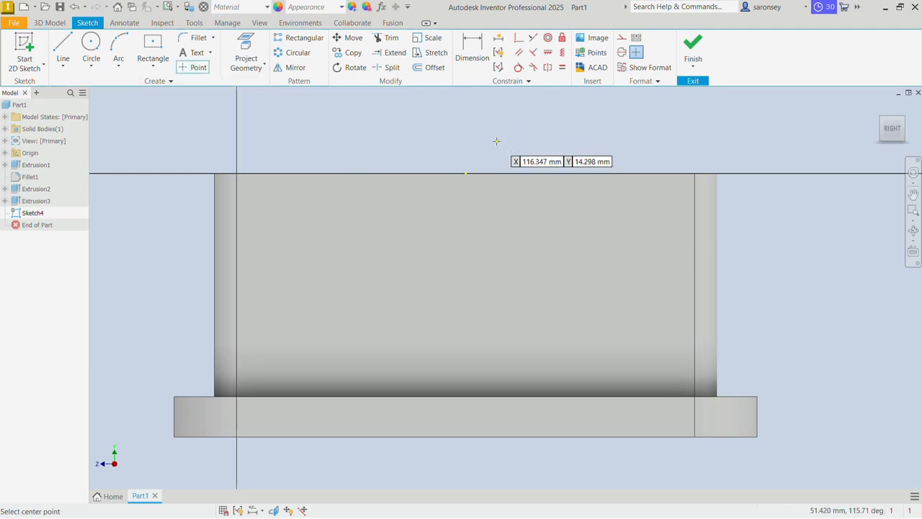
click(465, 173)
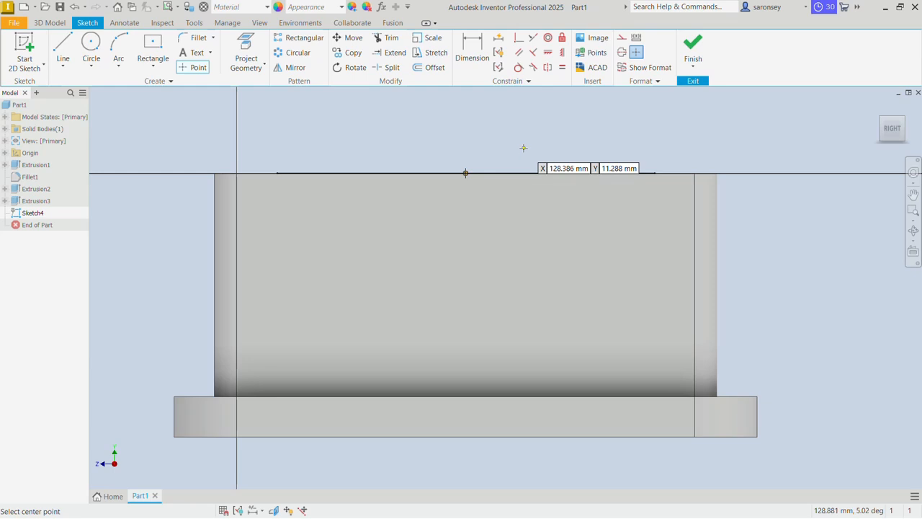
click(698, 51)
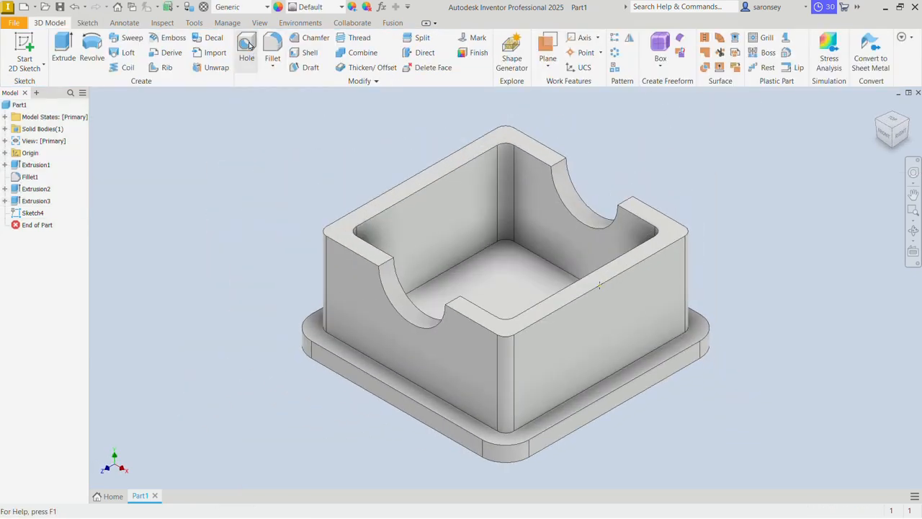
Step: Cut a simple 80 mm diameter hole through all at the sketched point, with no seat, notching both side walls
click(247, 46)
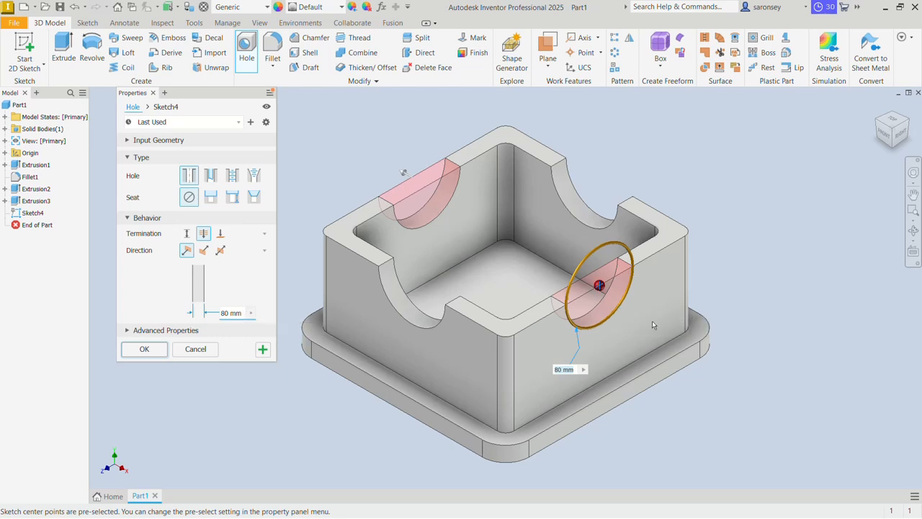
click(144, 349)
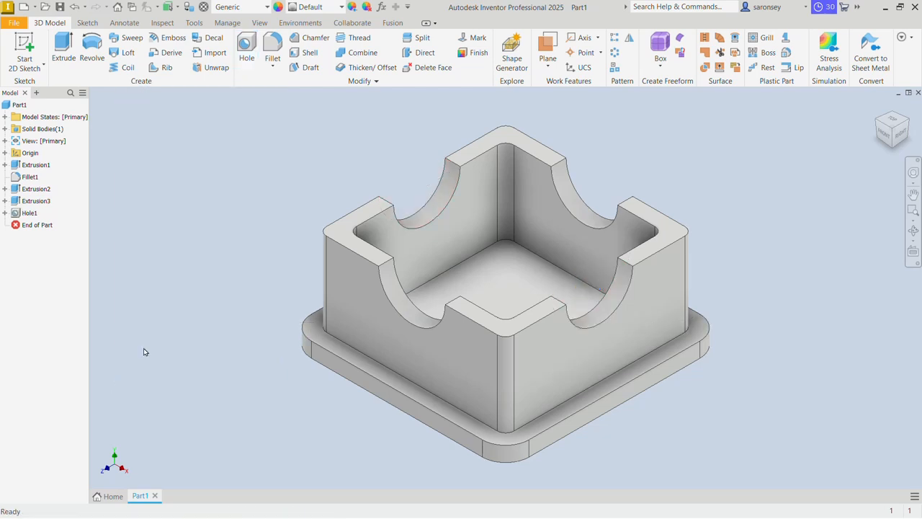
shift+middle_drag(546, 389, 483, 387)
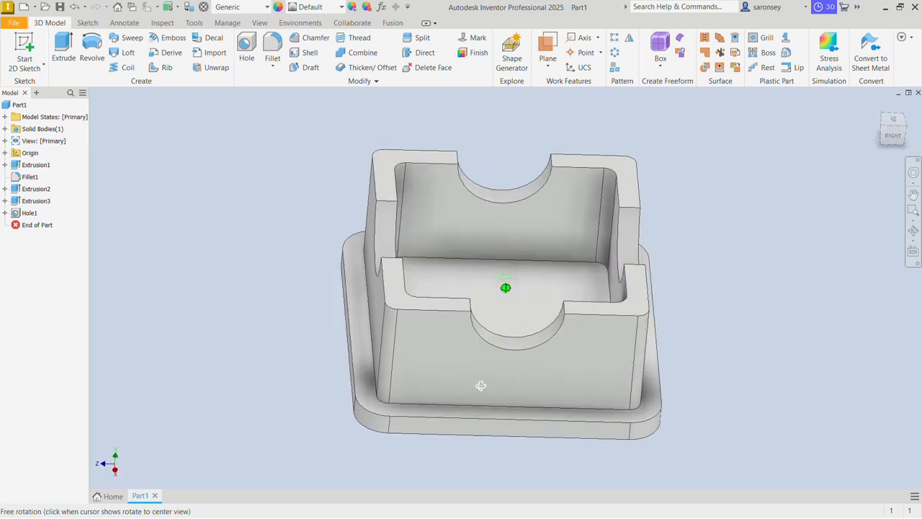
click(880, 107)
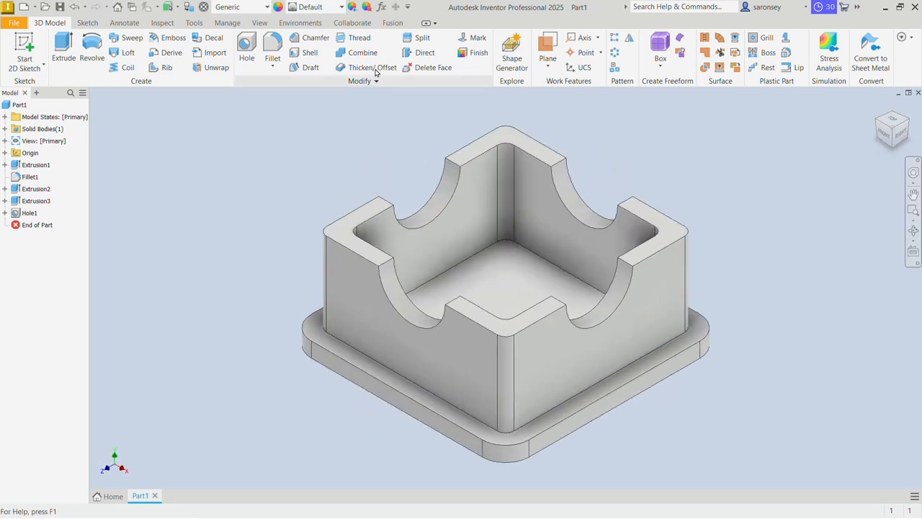
Step: Apply the Light Red appearance from the Inventor Material Library to the whole part
click(343, 10)
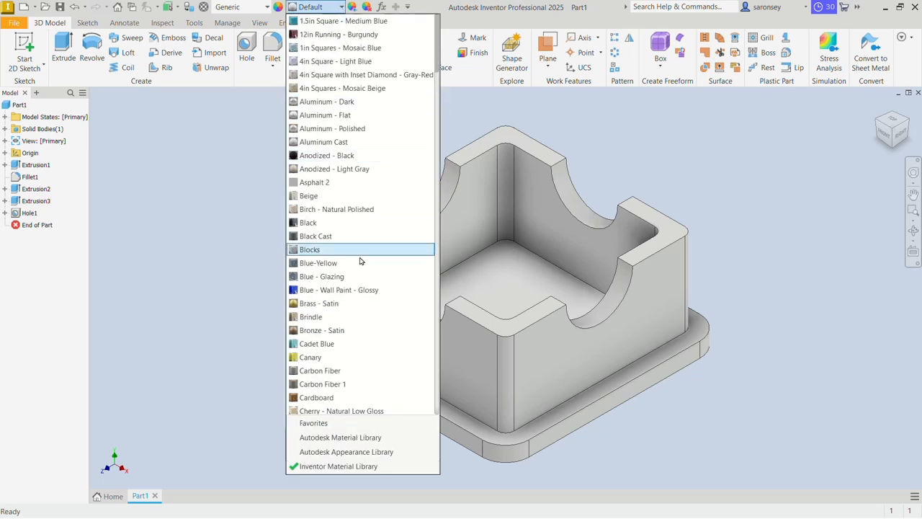
scroll(361, 261, down, 8)
scroll(360, 261, down, 4)
scroll(360, 261, down, 10)
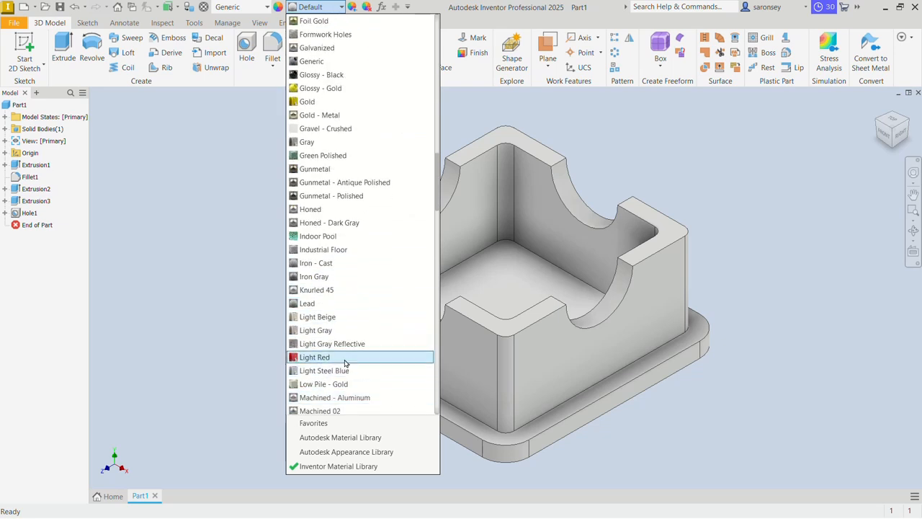
click(345, 358)
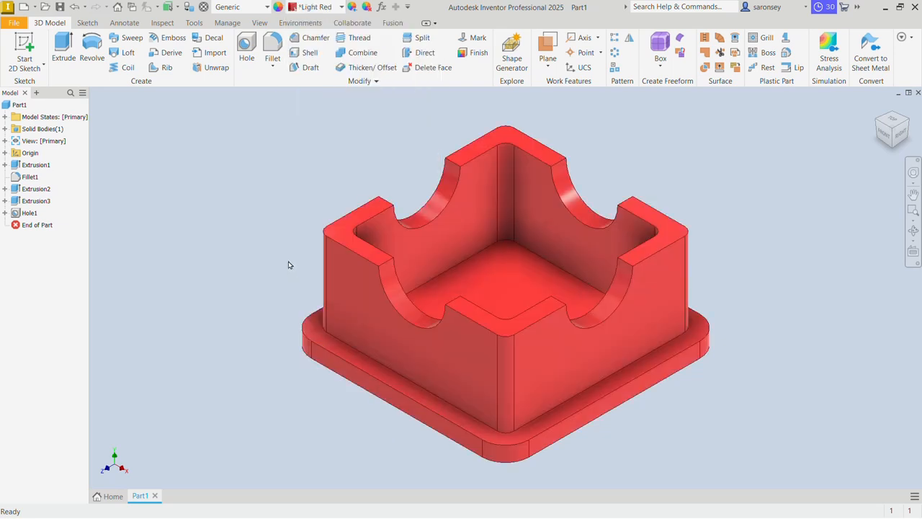
Step: Save the part as GEAR BOX in the BEVEL GEAR folder inside the desktop's YOUTUBE folder
click(60, 7)
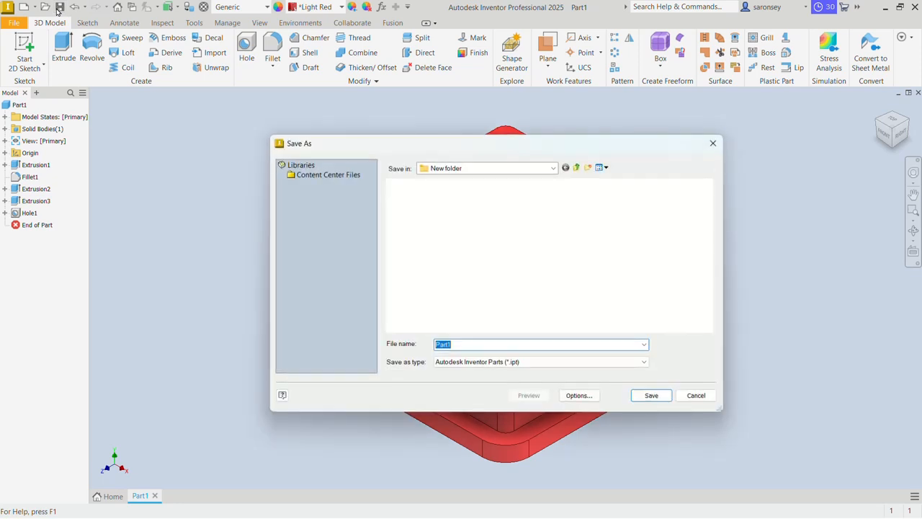
click(554, 168)
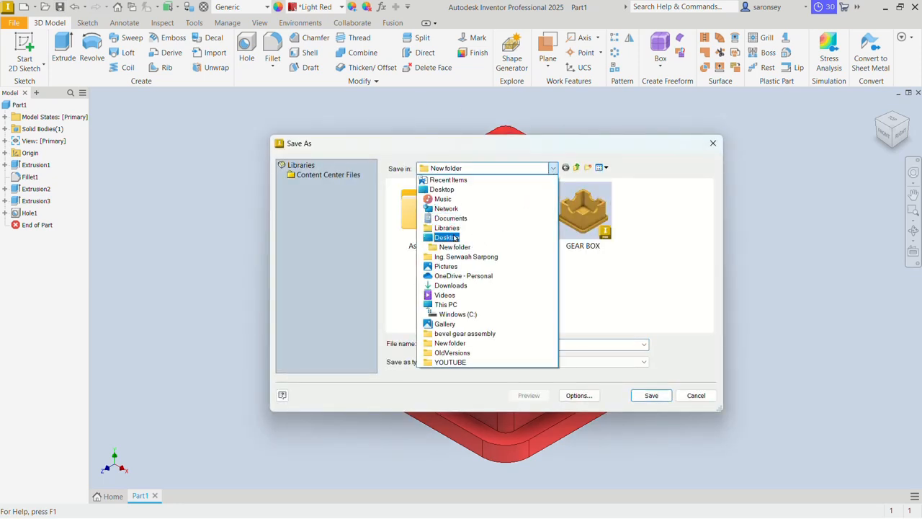
click(450, 237)
double_click(657, 210)
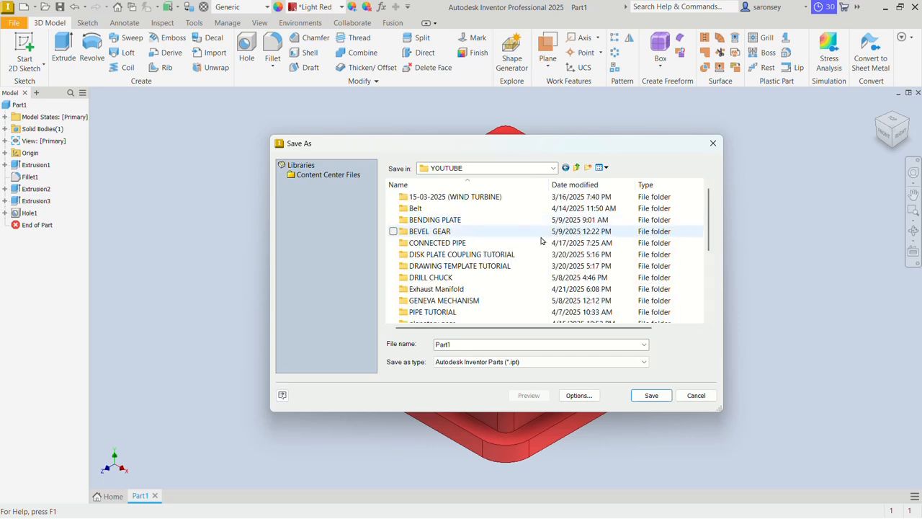
double_click(452, 233)
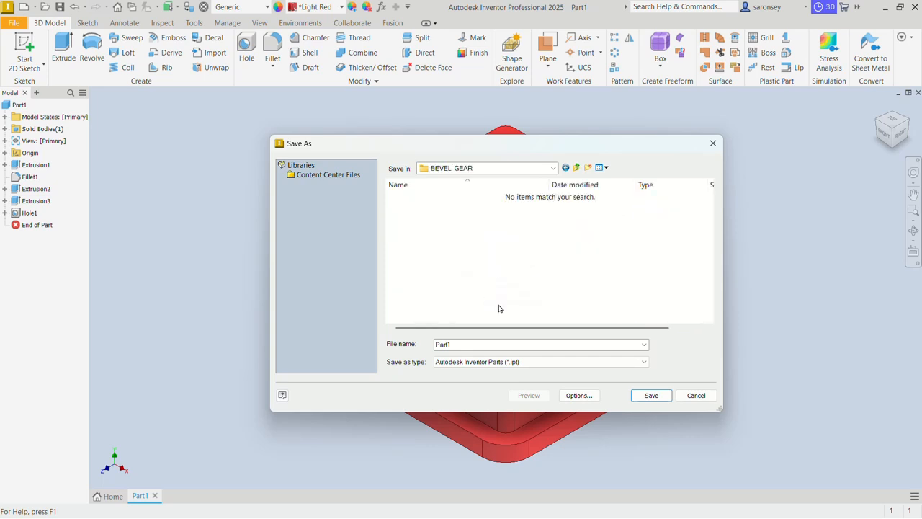
double_click(466, 343)
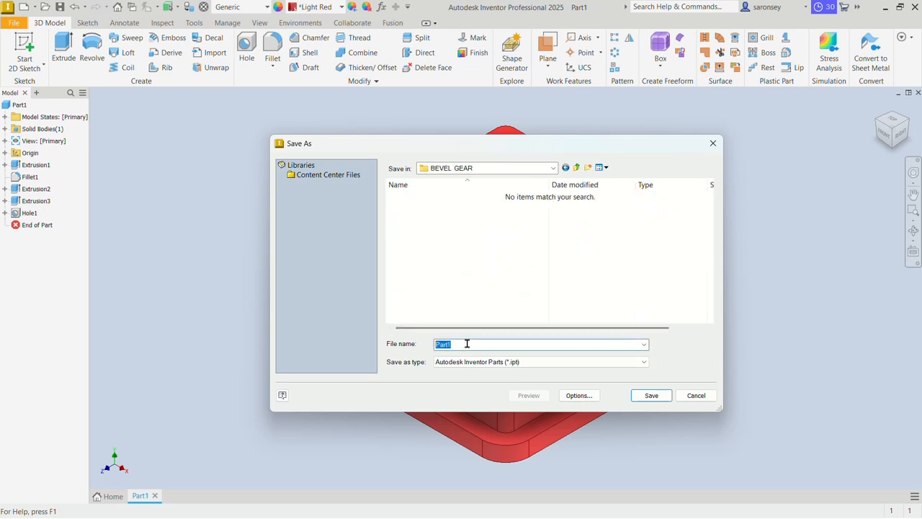
text(GEAR BOX)
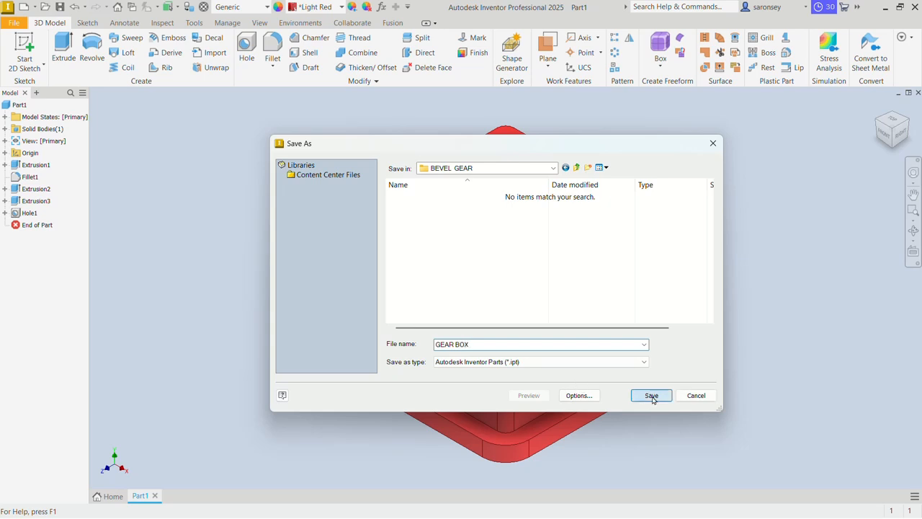
click(651, 395)
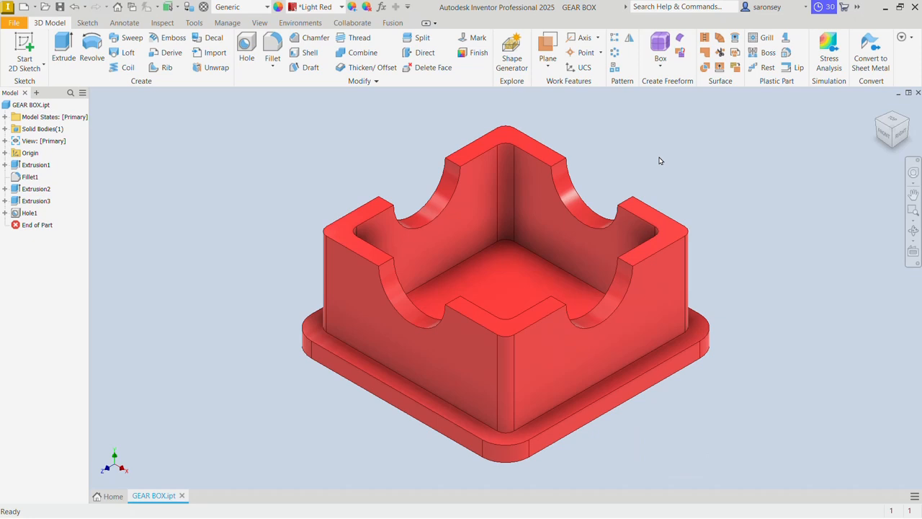
Step: Create a new assembly from the metric Standard (mm).iam template
click(23, 9)
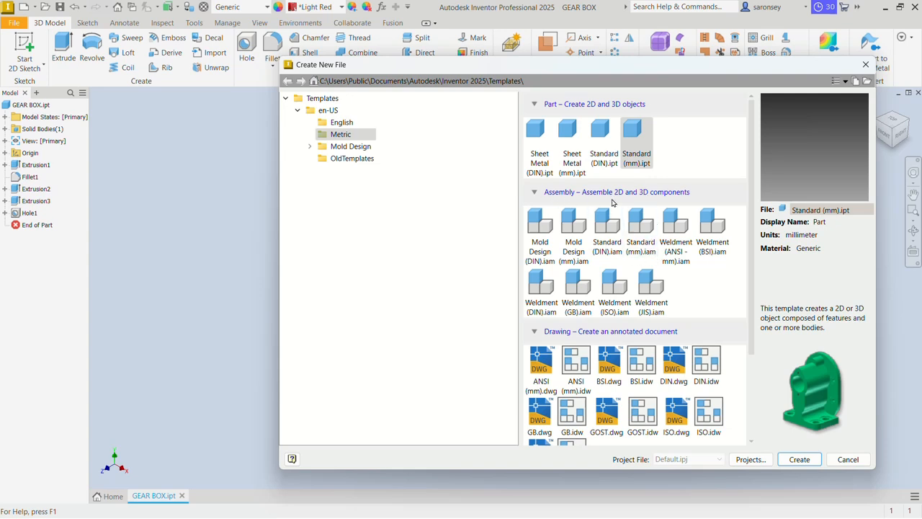
click(641, 229)
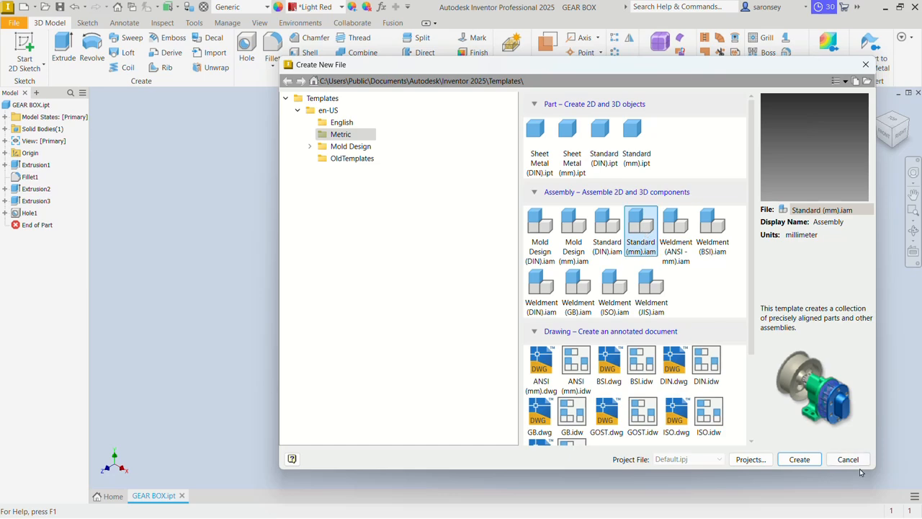
click(807, 462)
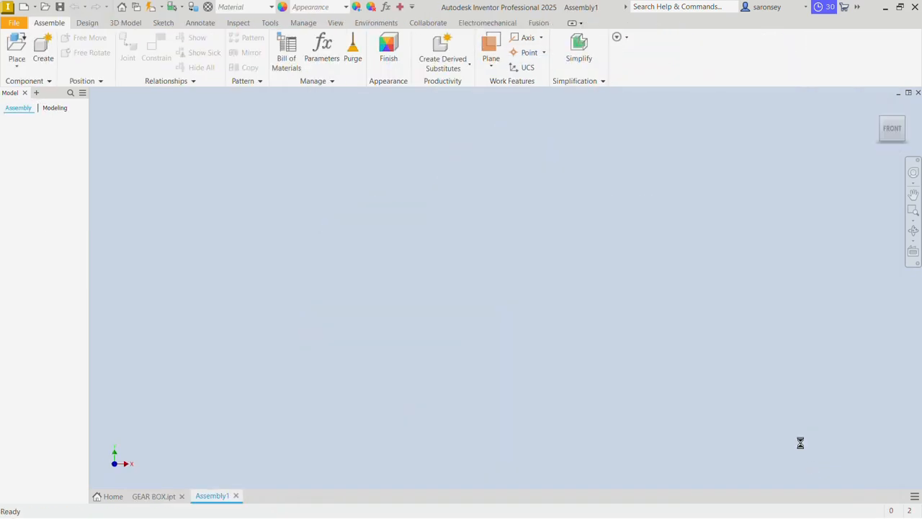
Step: Choose another visual style for the display of the empty assembly
click(329, 24)
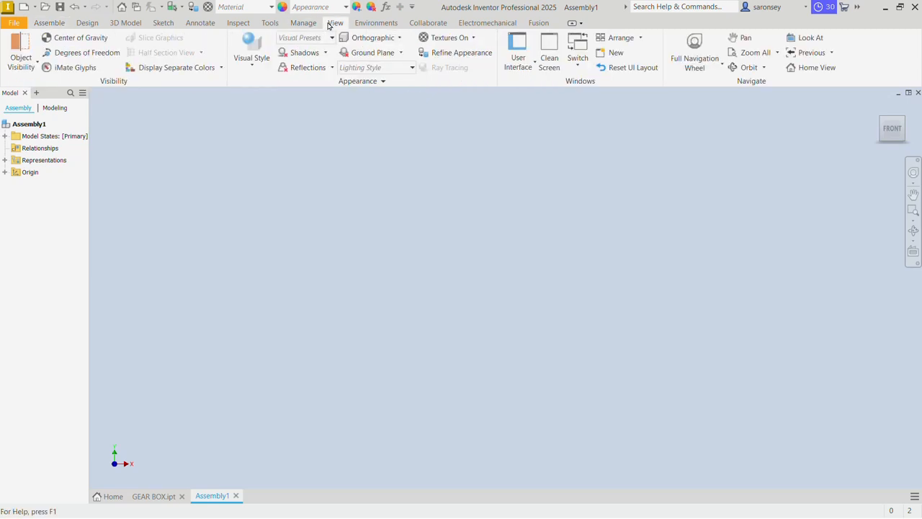
click(252, 64)
click(281, 135)
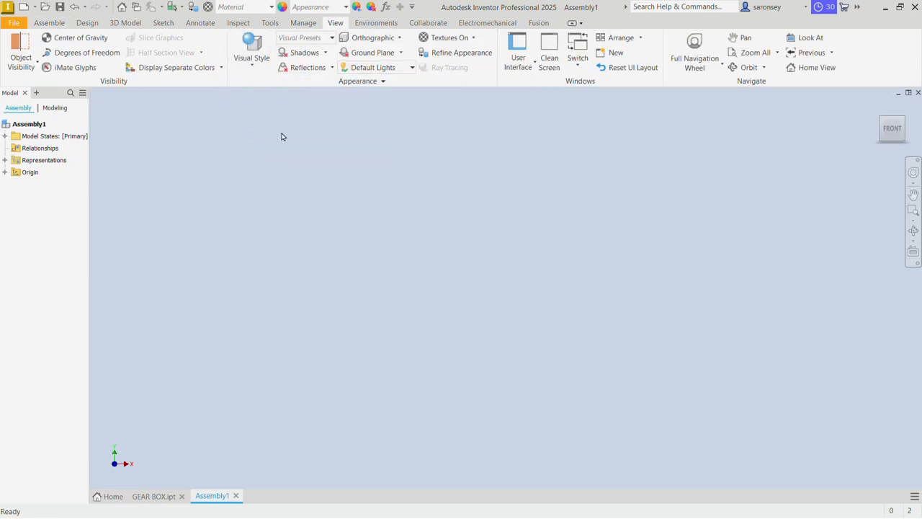
Step: Choose the GEAR BOX part from the desktop's YOUTUBE > BEVEL GEAR folder as the component to place in the assembly
click(64, 26)
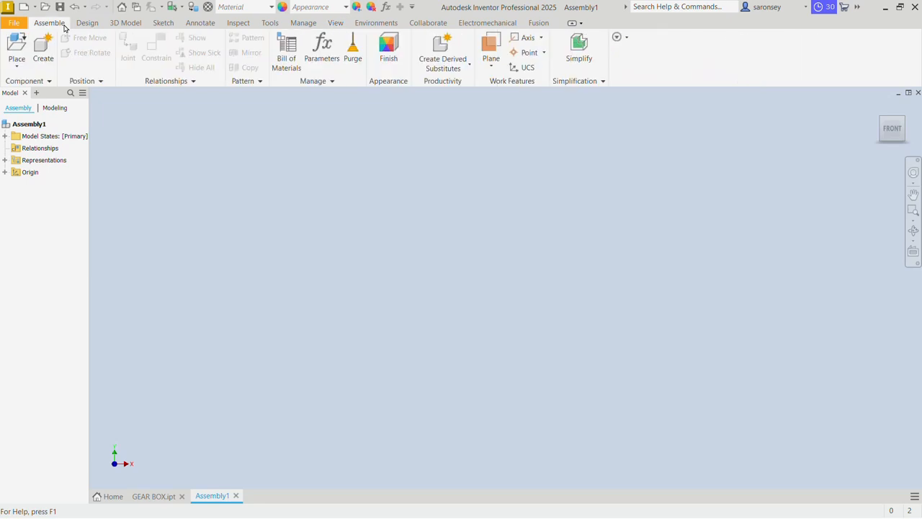
click(17, 45)
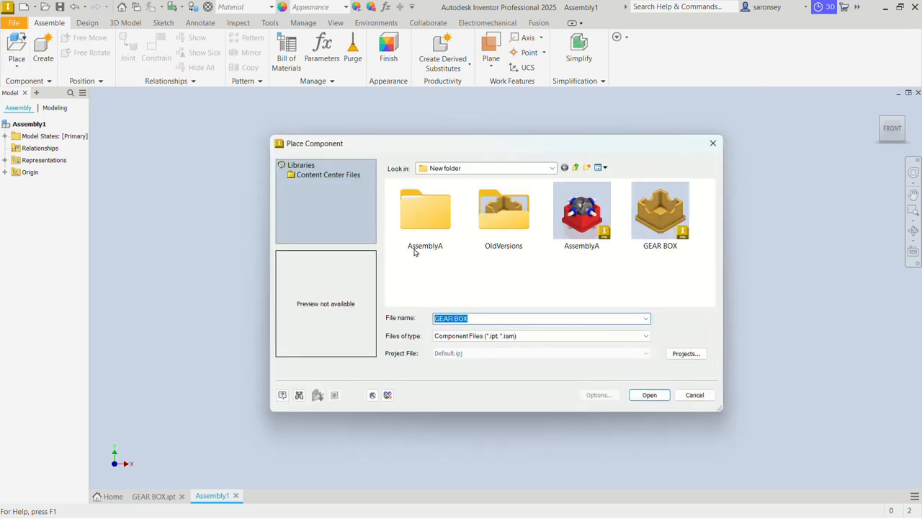
click(551, 169)
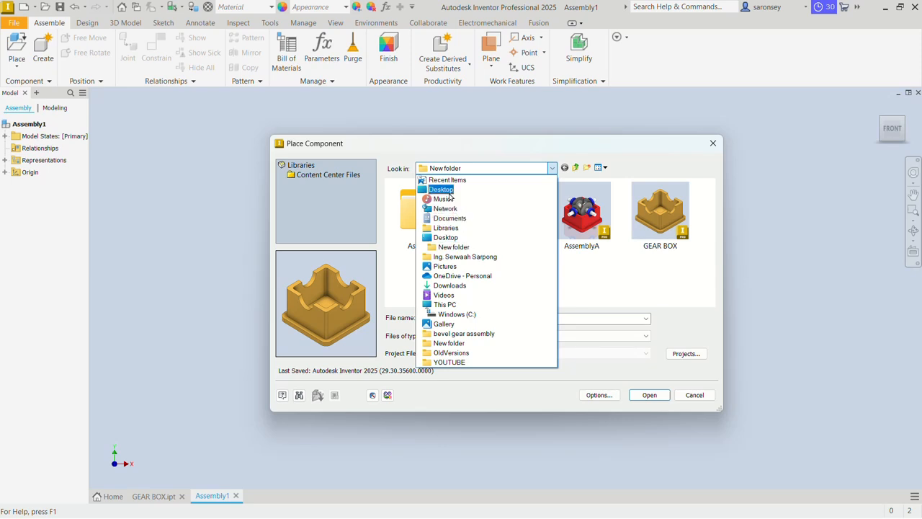
click(443, 190)
scroll(563, 265, down, 5)
double_click(567, 248)
double_click(505, 232)
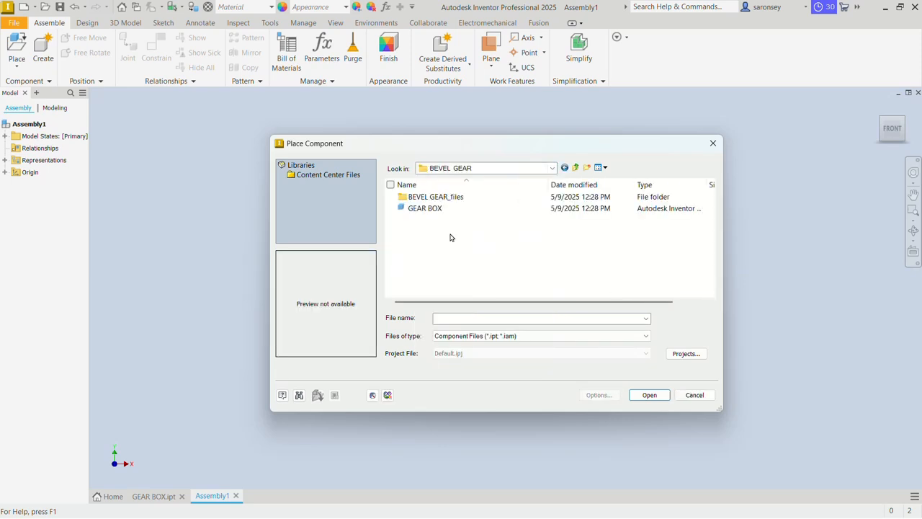
click(414, 210)
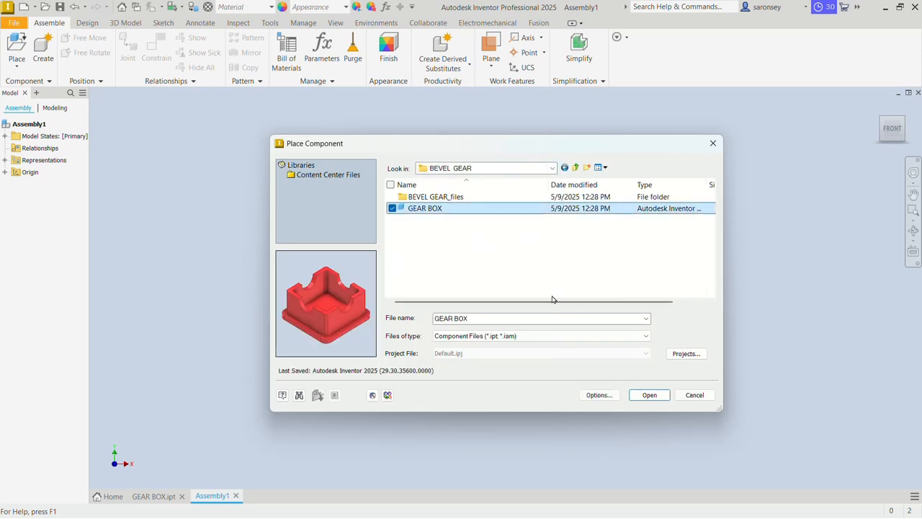
click(650, 395)
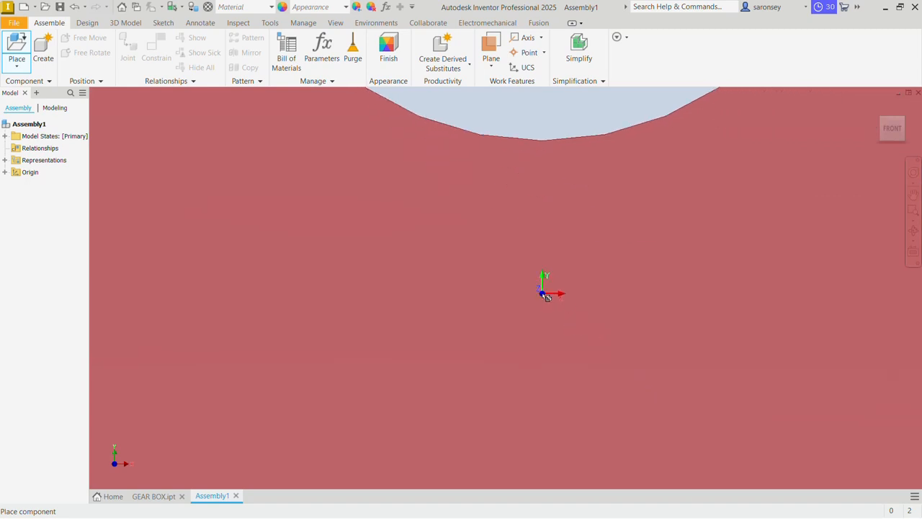
Step: Place one GEAR BOX instance grounded at the assembly origin and finish the placement
scroll(544, 294, down, 5)
right_click(526, 261)
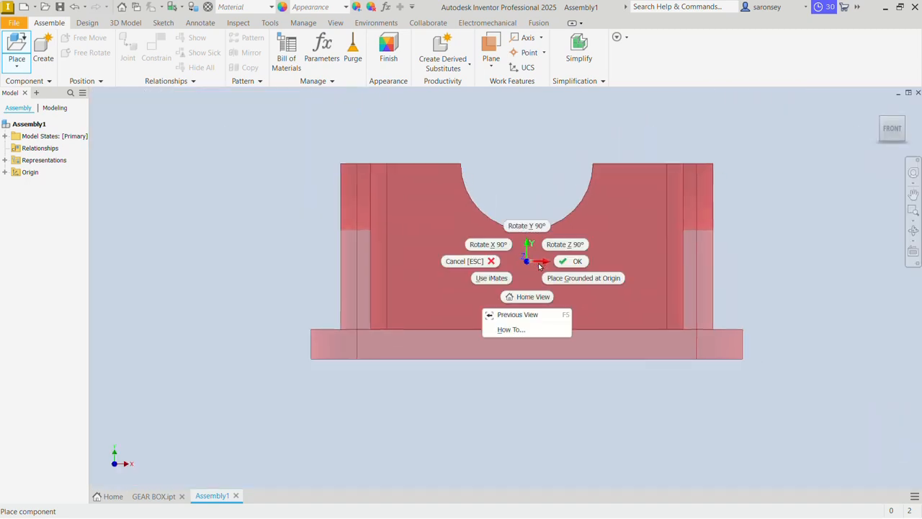
click(557, 284)
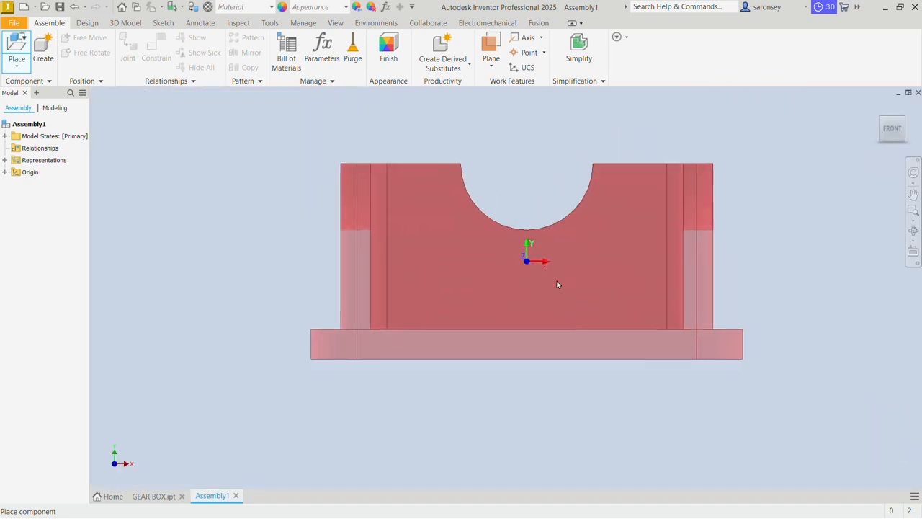
right_click(586, 223)
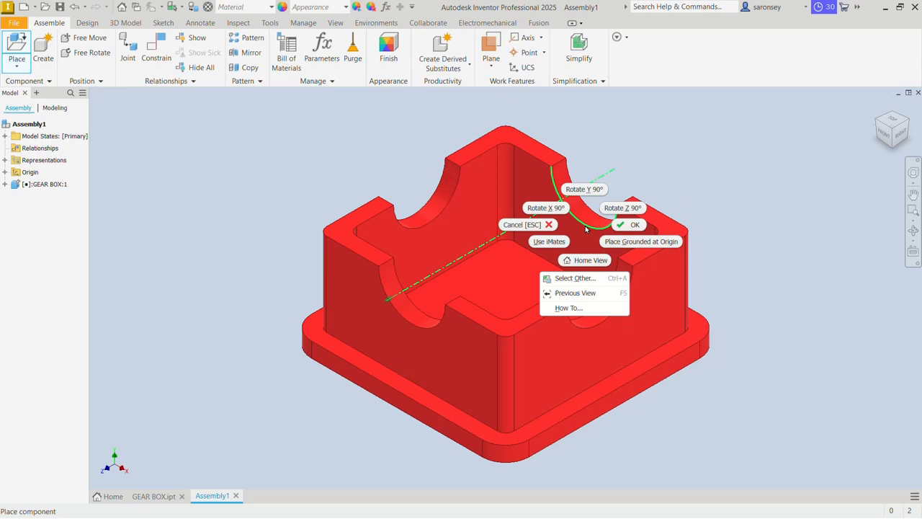
click(629, 225)
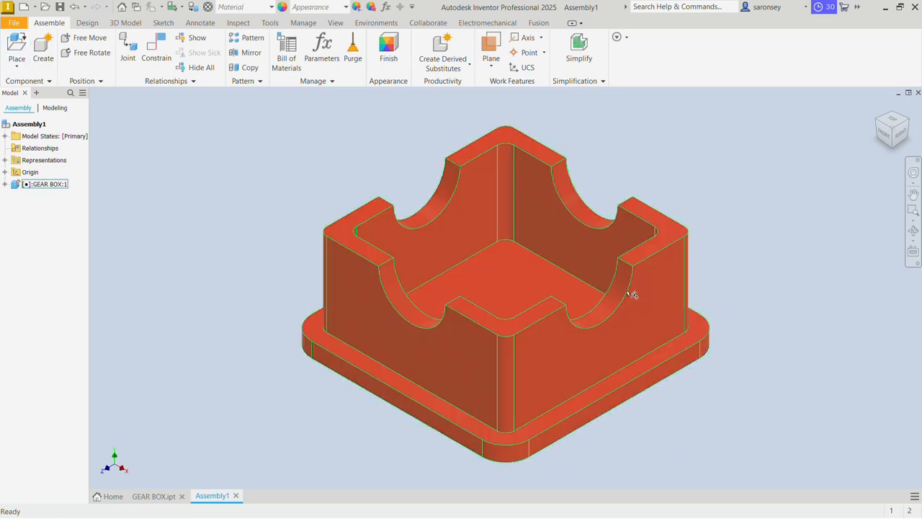
click(632, 295)
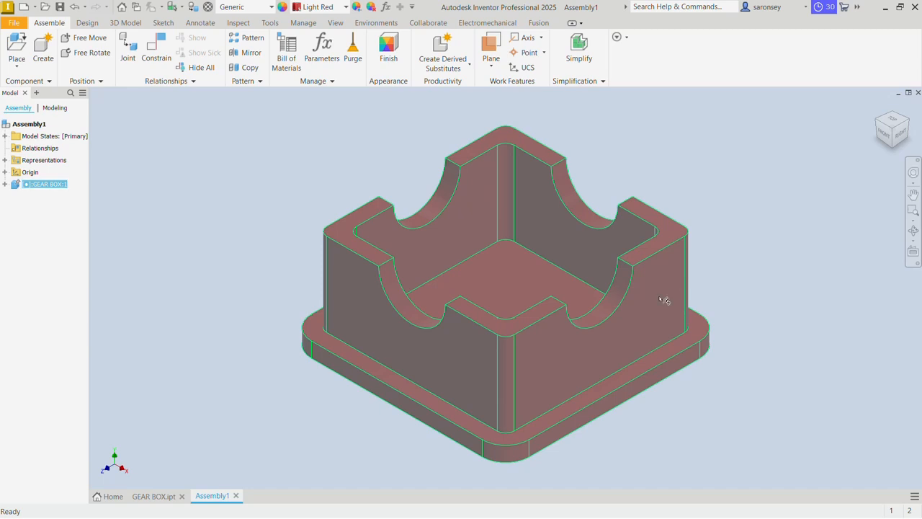
click(754, 262)
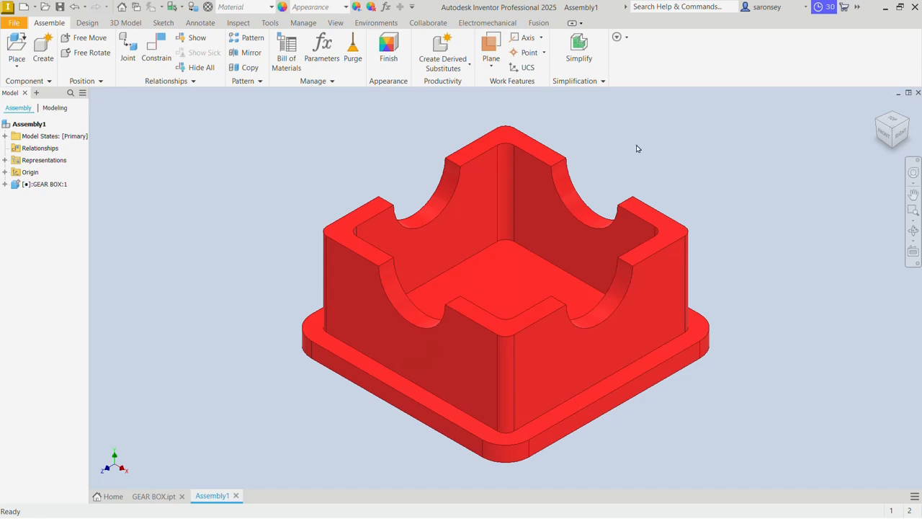
Step: Start the Bearing generator and save the assembly as GEAR BOX ASSEMBLY in the BEVEL GEAR folder
click(91, 26)
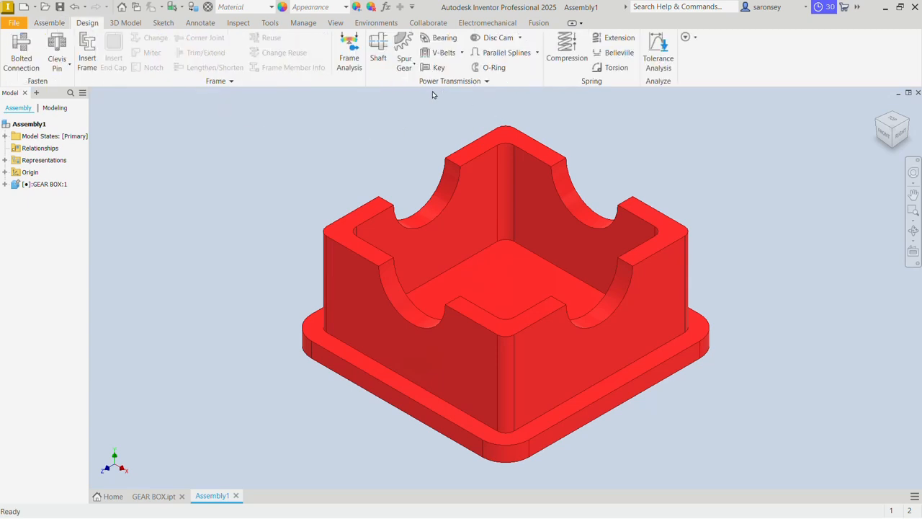
click(444, 42)
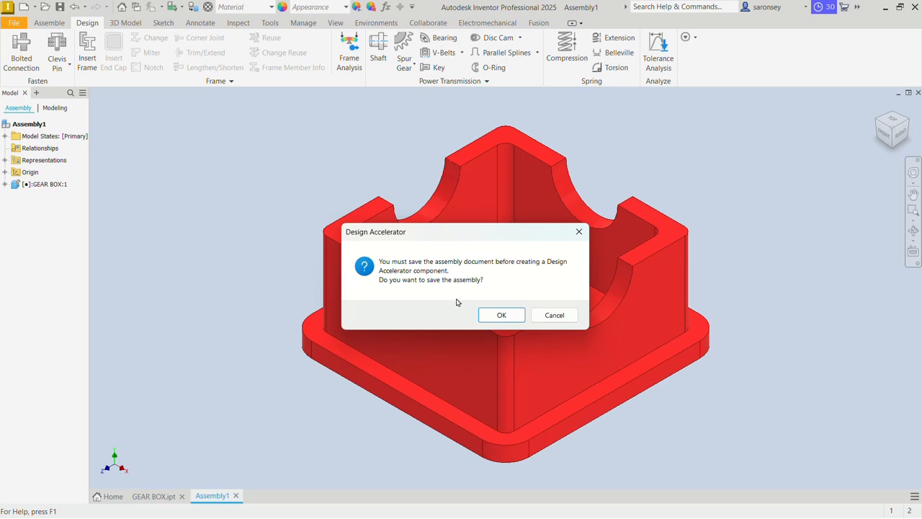
click(494, 315)
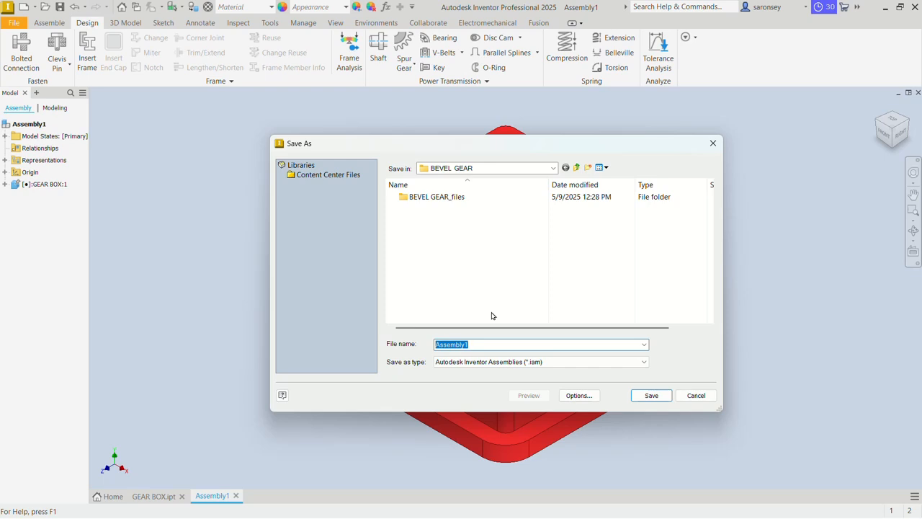
text(GE)
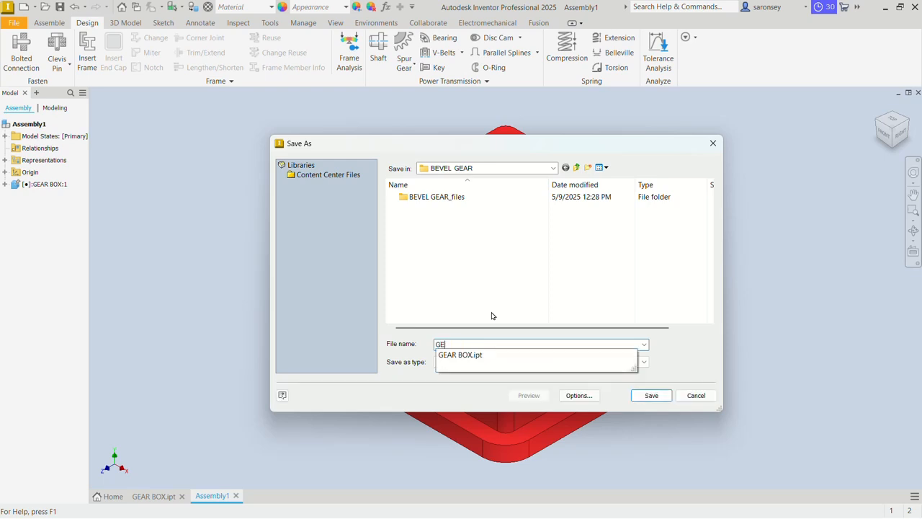
text(AR BOX AS)
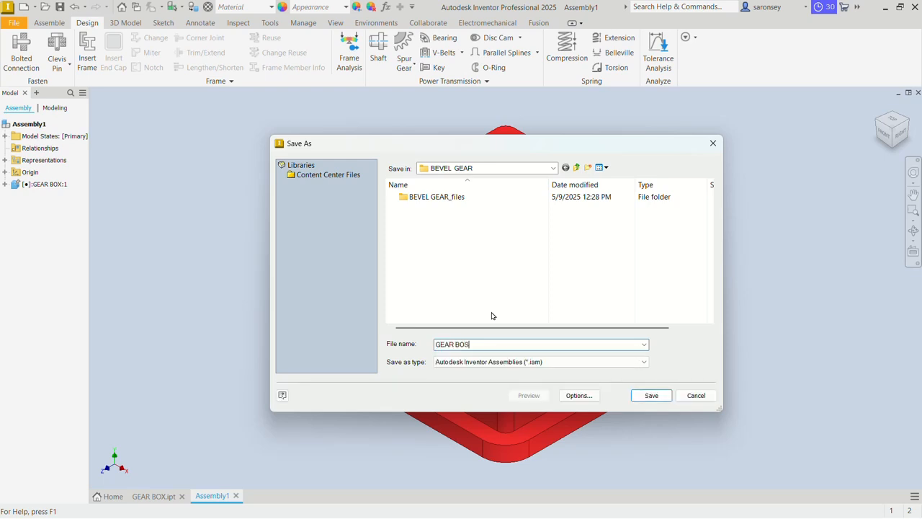
text(SEMBLY)
click(647, 396)
Step: Start the Bearing generator and pick Angular Contact Ball Bearings as the category under the BSI standard
click(439, 38)
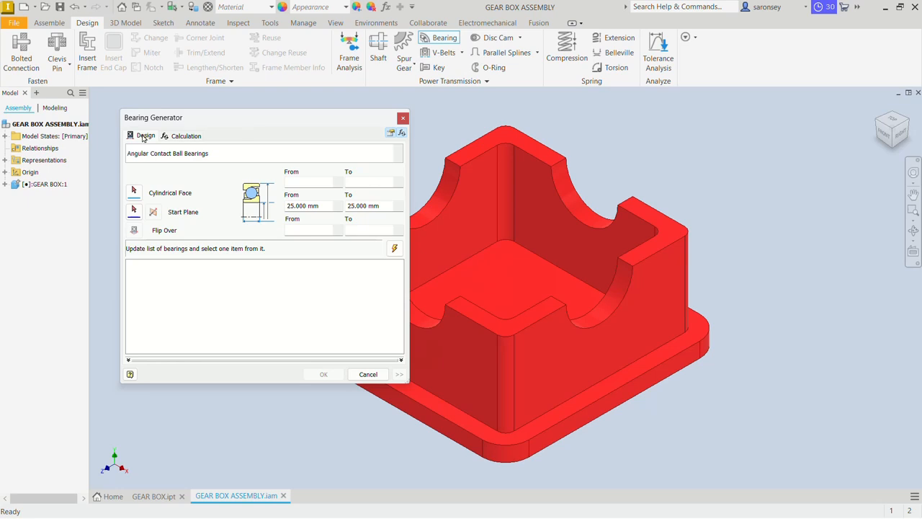
click(321, 155)
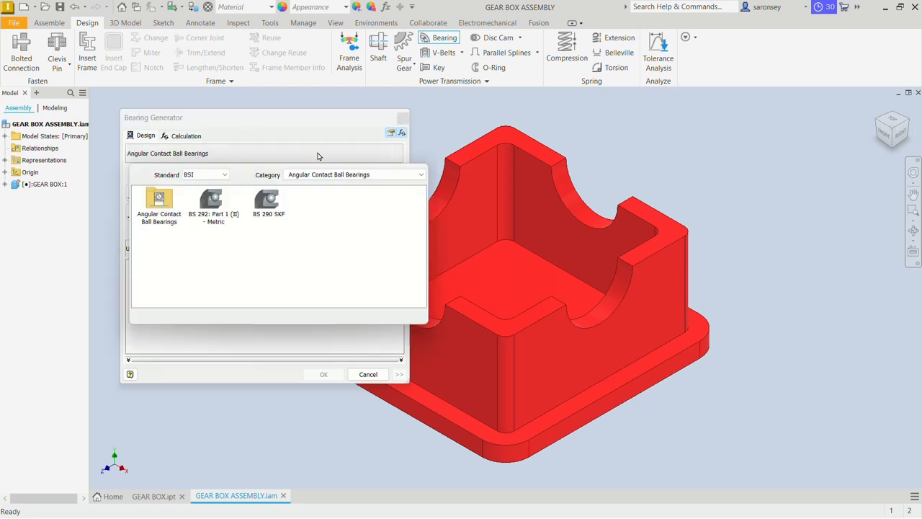
click(226, 175)
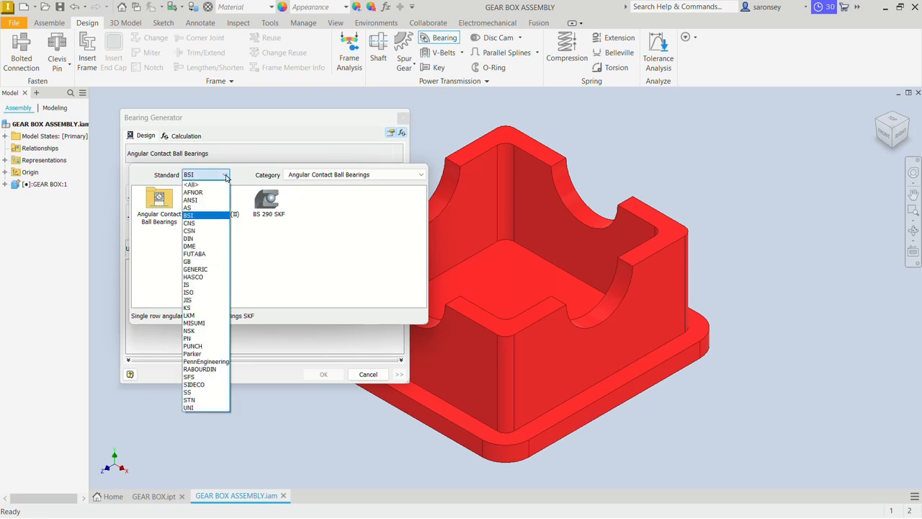
click(226, 176)
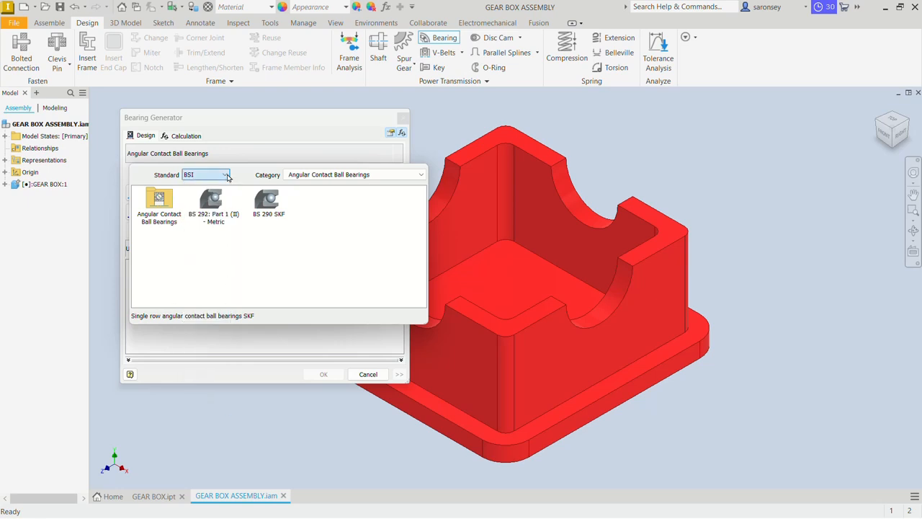
click(416, 175)
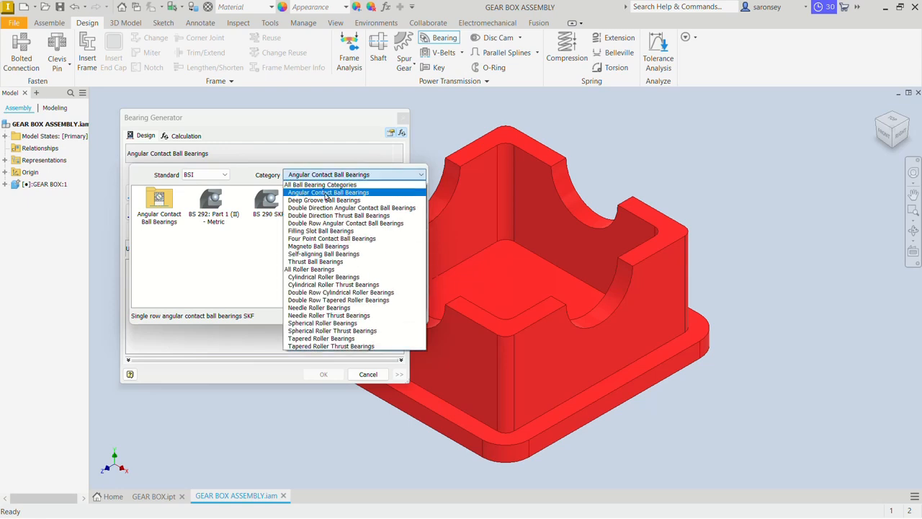
click(372, 193)
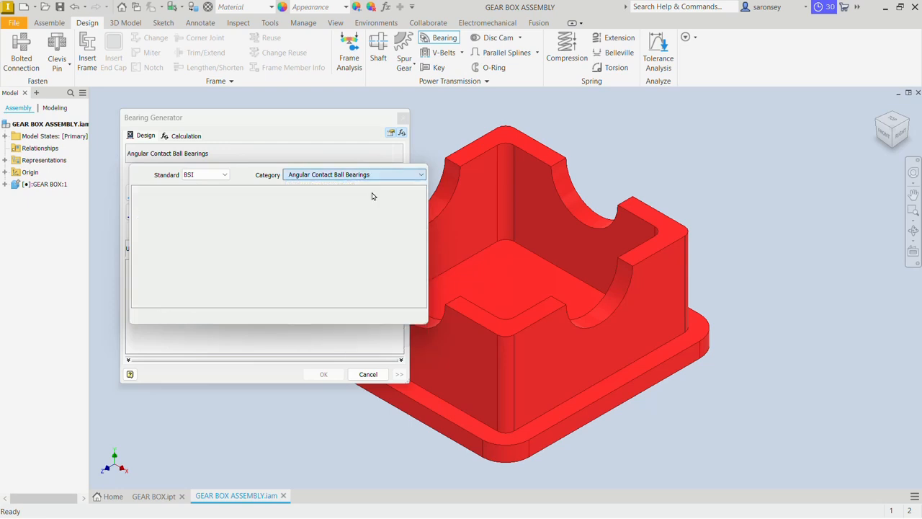
click(438, 155)
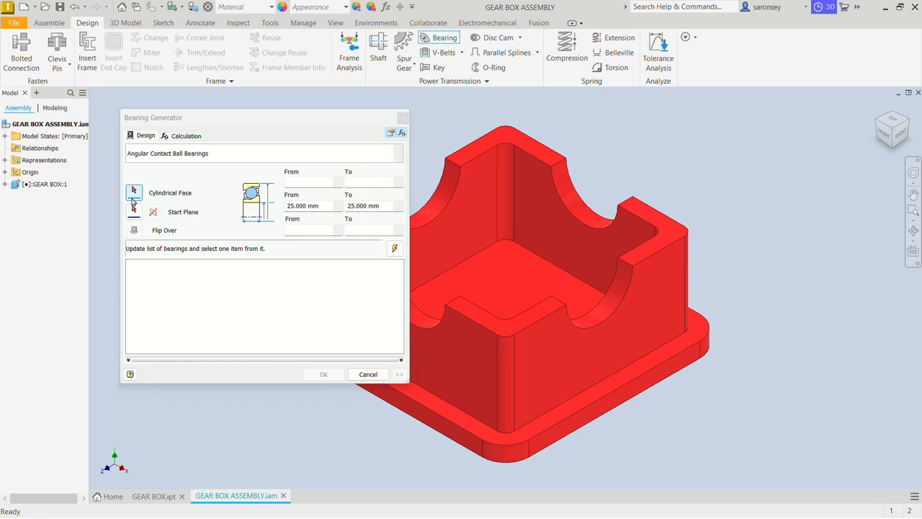
Step: Reference the bearing to a wall notch's cylindrical face, with an inside diameter range of 30 to 40 mm and a width range of 16 to 18 mm
click(133, 191)
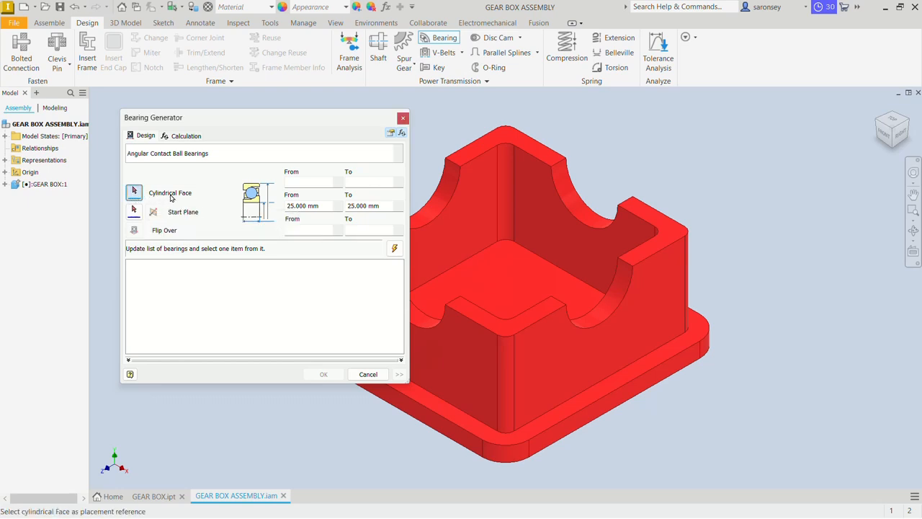
click(584, 209)
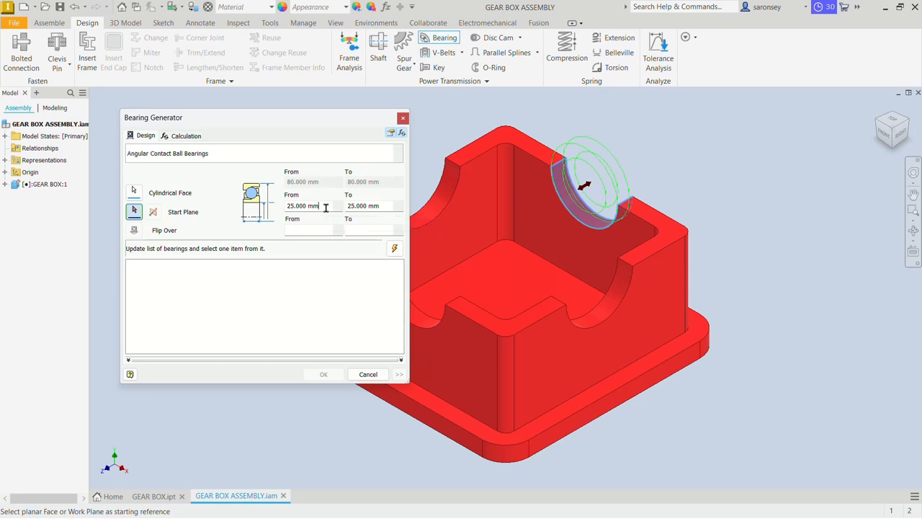
drag(326, 207, 277, 213)
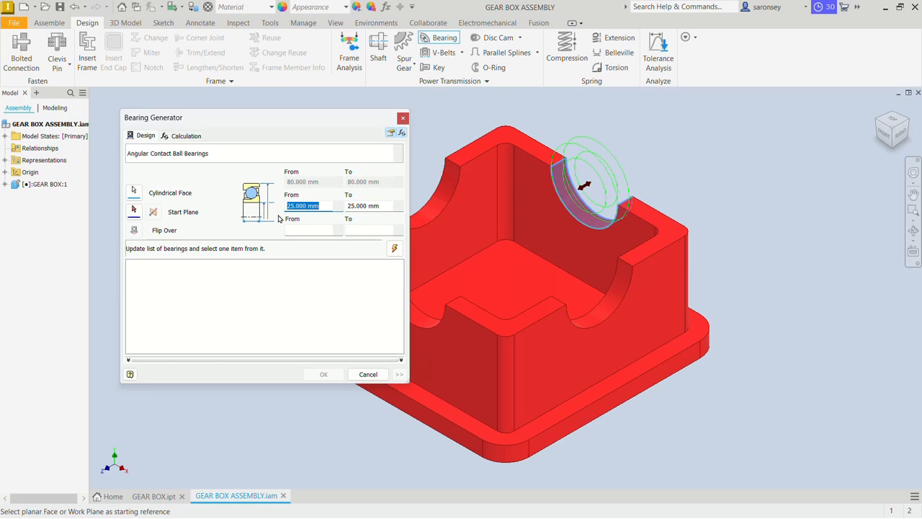
text(30)
key(Tab)
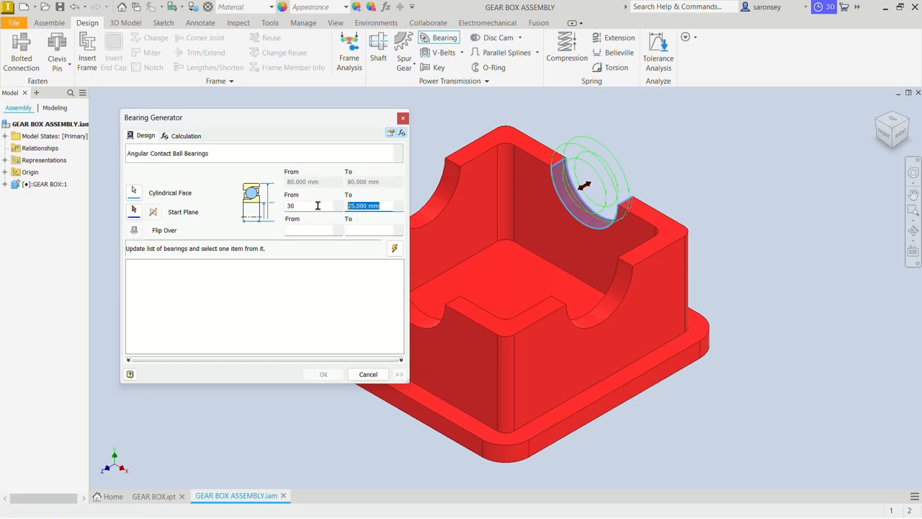
text(4)
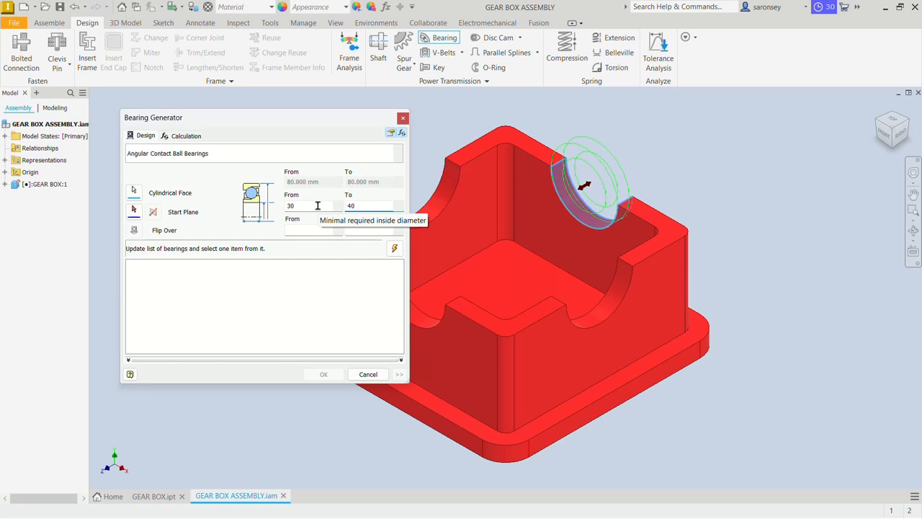
text(0)
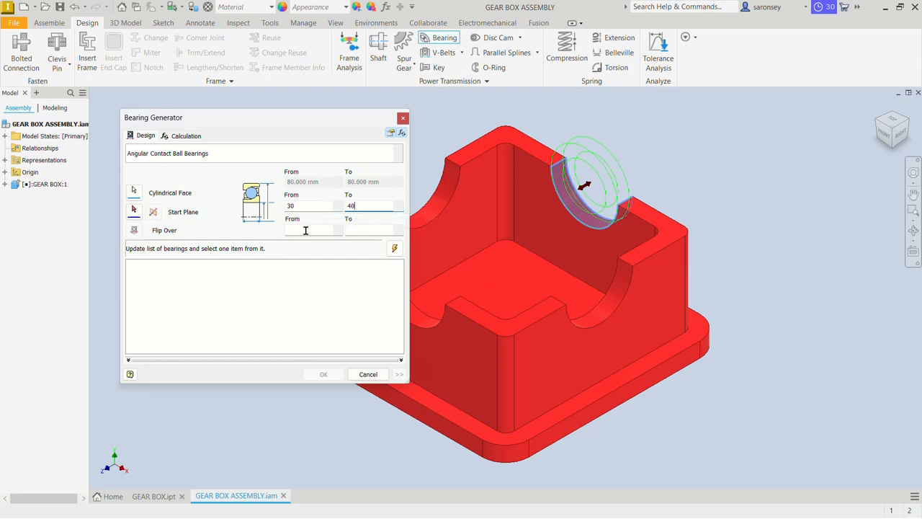
click(306, 230)
text(16)
click(367, 225)
Step: Set the outer face of the wall containing the selected notch as the bearing's start plane
mouse_move(685, 320)
shift+middle_down()
mouse_move(595, 336)
mouse_move(601, 342)
shift+middle_up()
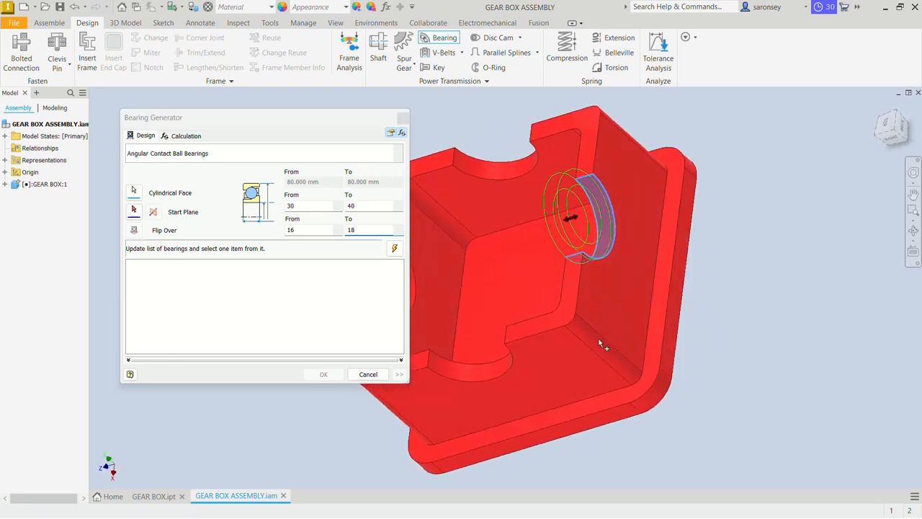
click(134, 215)
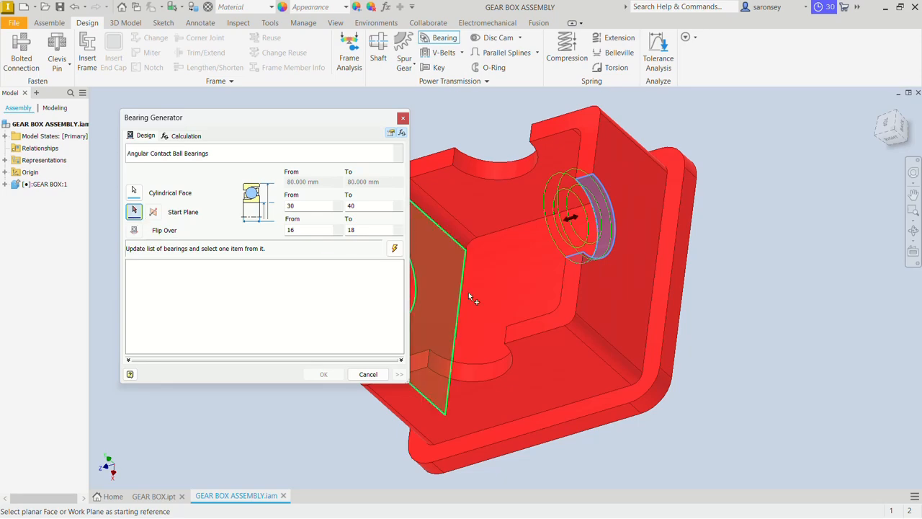
mouse_move(505, 269)
shift+middle_down()
mouse_move(642, 286)
mouse_move(634, 277)
mouse_move(652, 262)
mouse_move(619, 276)
shift+middle_up()
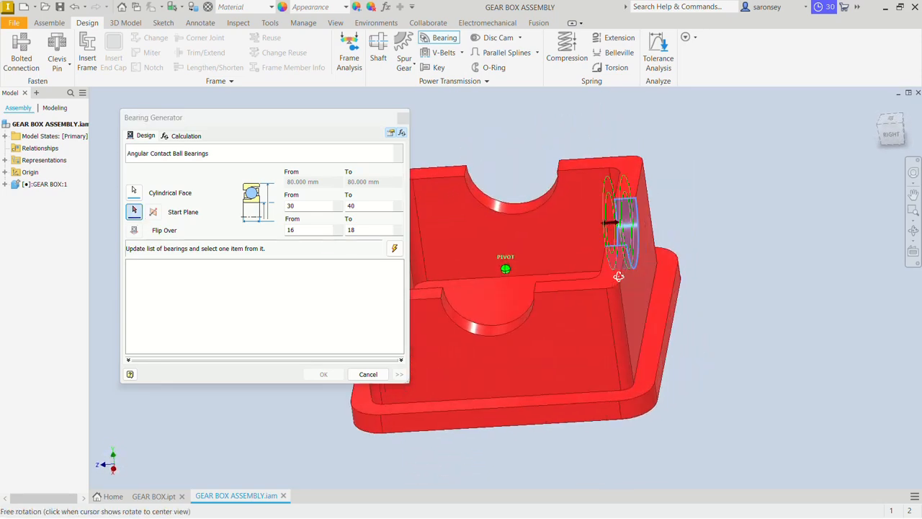
click(632, 277)
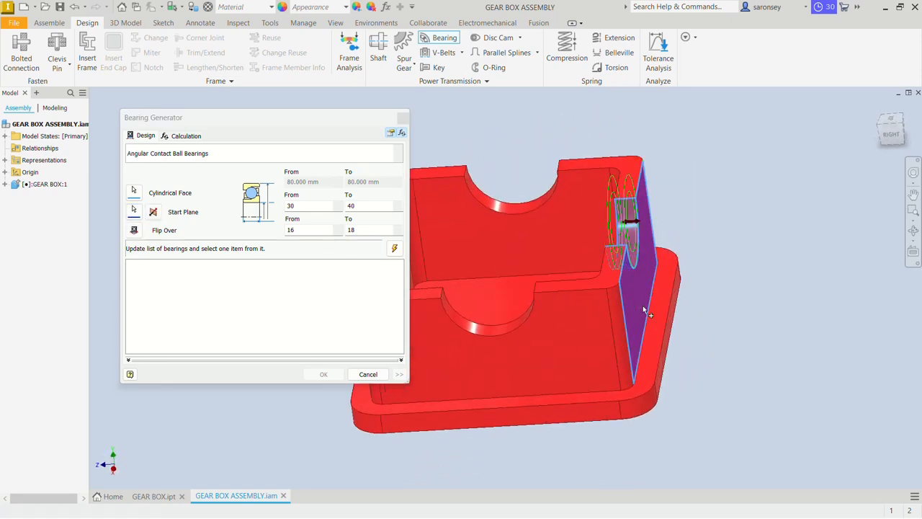
shift+middle_drag(655, 330, 708, 329)
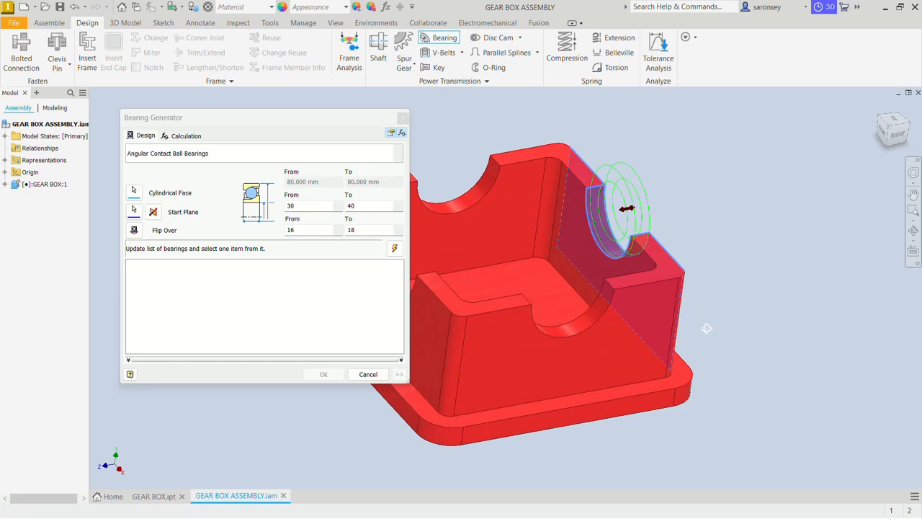
Step: Update the bearing list, choose BS 292: Part 1 (II) - Metric 7208, and generate it in the notch with the offered file name
click(395, 248)
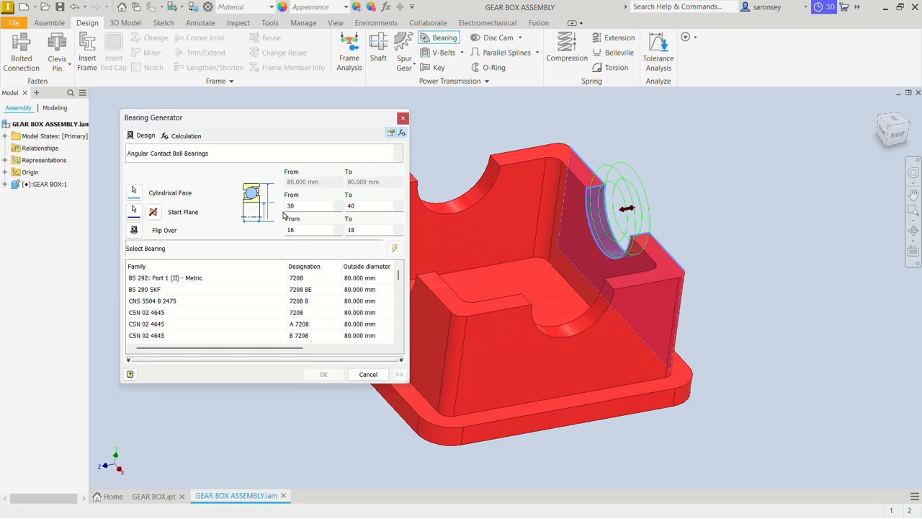
click(149, 281)
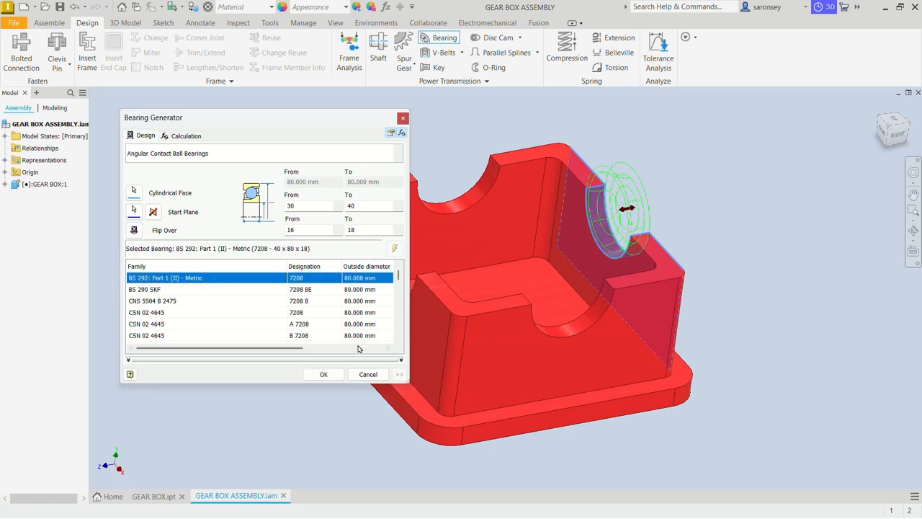
click(323, 374)
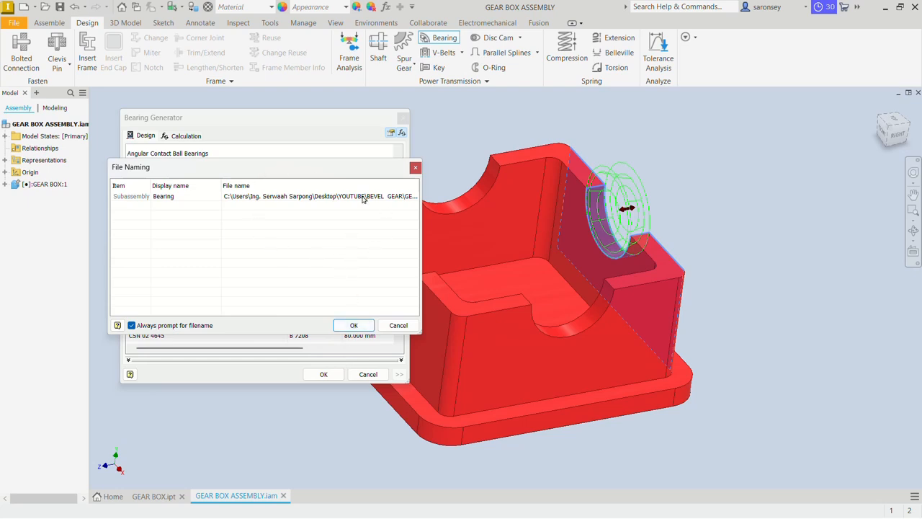
click(354, 326)
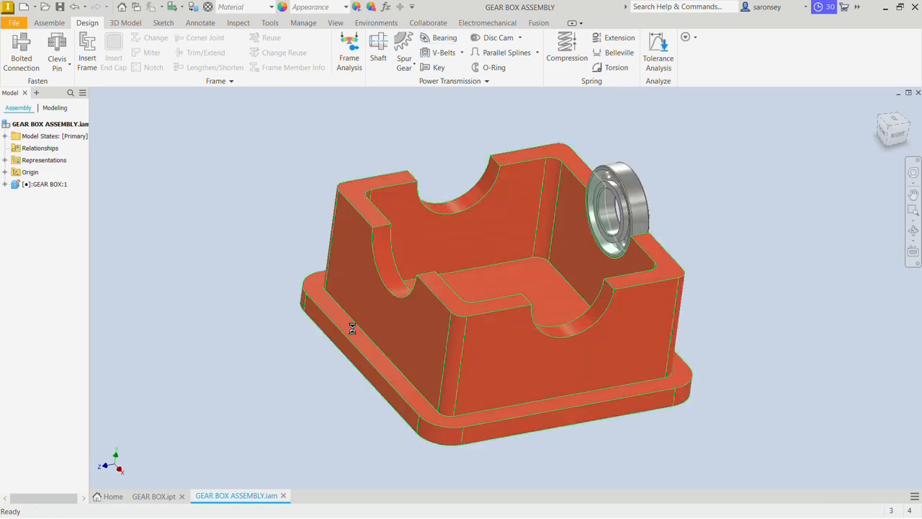
Step: Copy the inserted bearing and paste one duplicate into the empty space beside the housing
shift+middle_drag(720, 276, 710, 297)
click(878, 108)
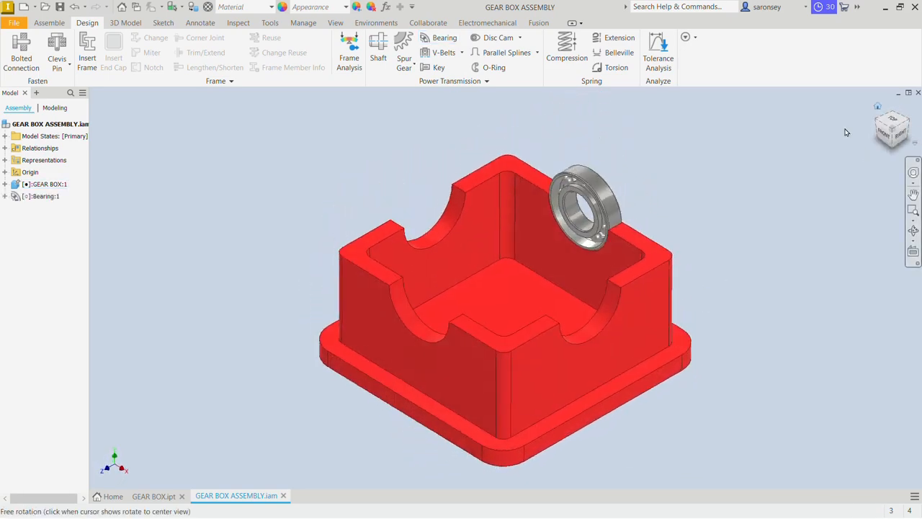
click(498, 193)
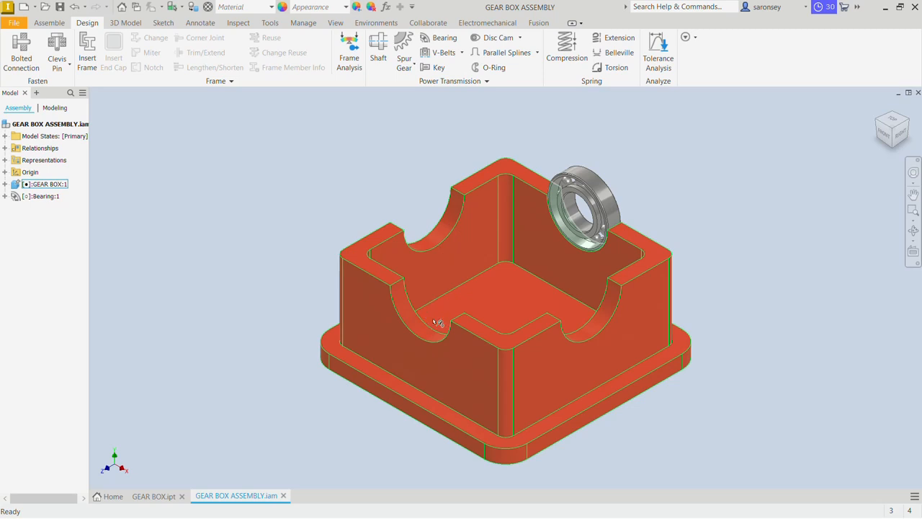
click(613, 196)
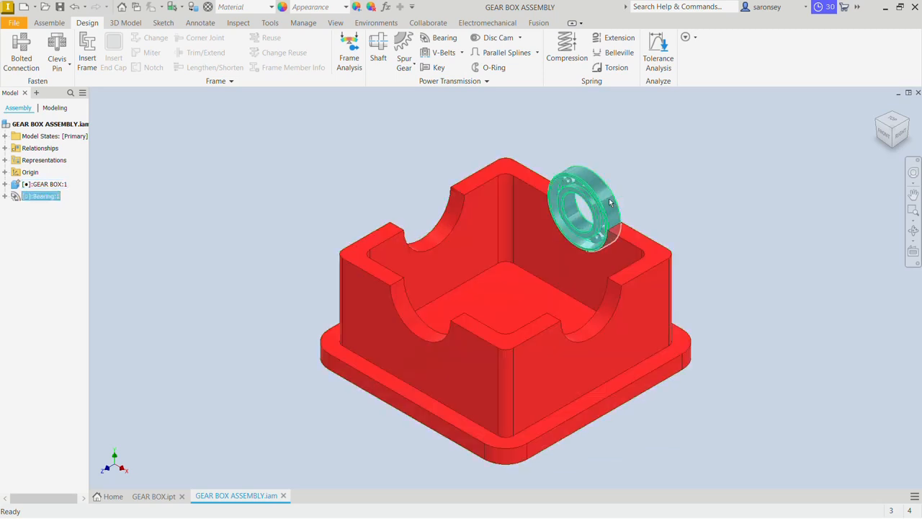
right_click(608, 201)
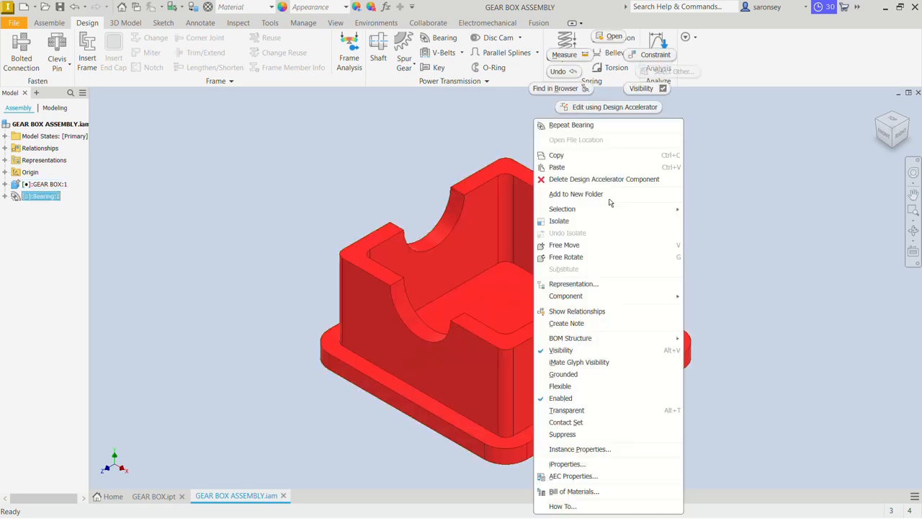
click(598, 160)
click(243, 142)
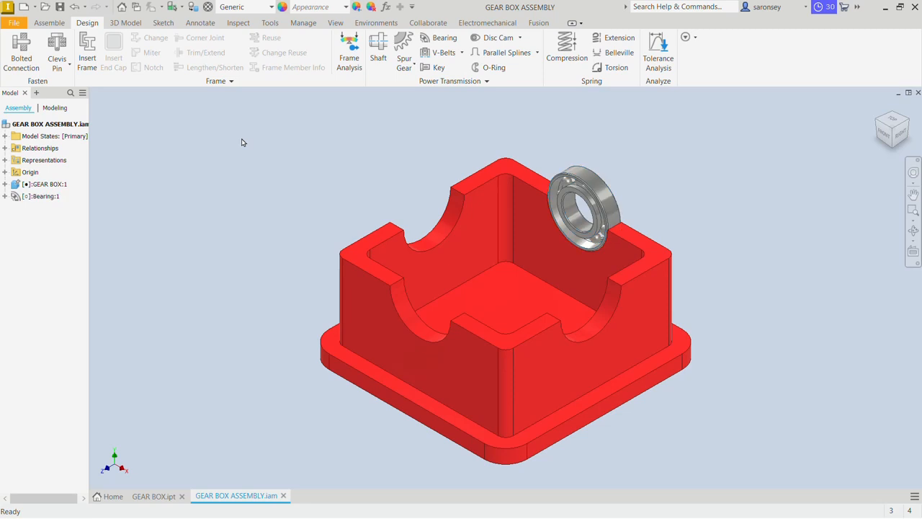
right_click(243, 142)
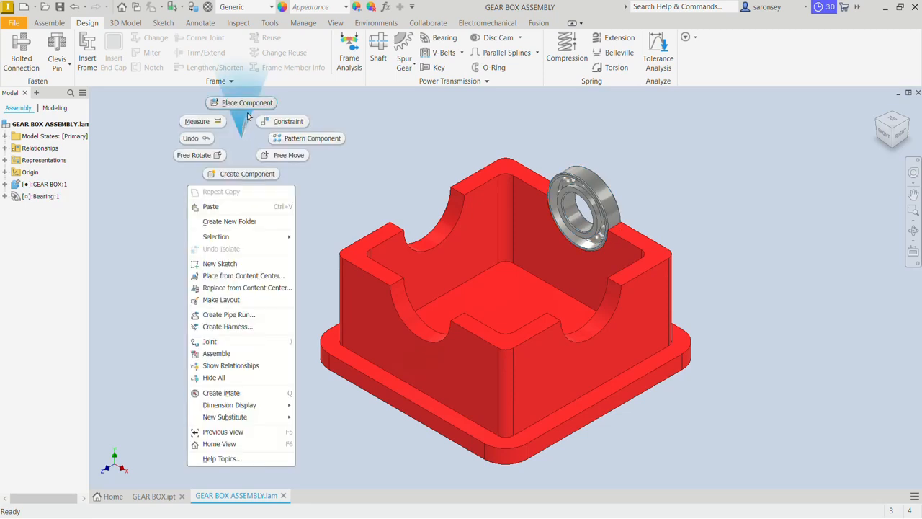
click(227, 214)
click(194, 206)
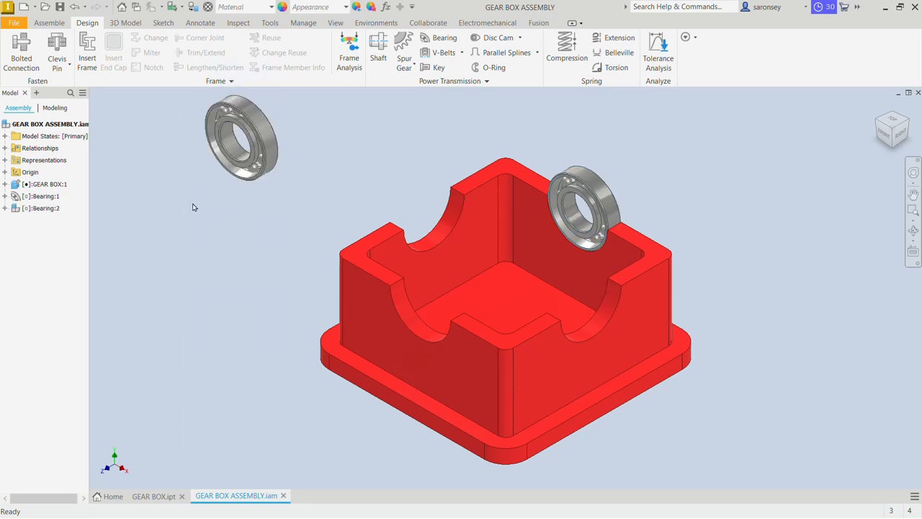
Step: Paste two more copies of the bearing beside the housing
right_click(170, 202)
click(155, 254)
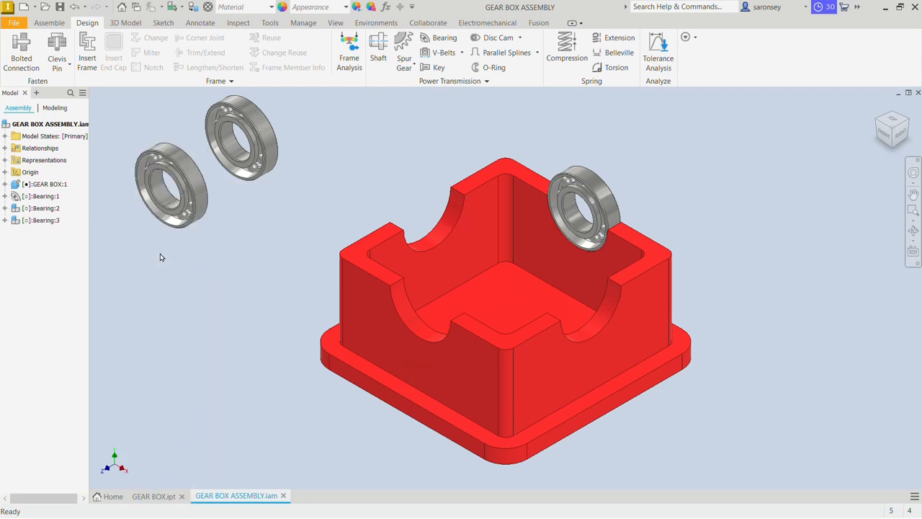
right_click(173, 280)
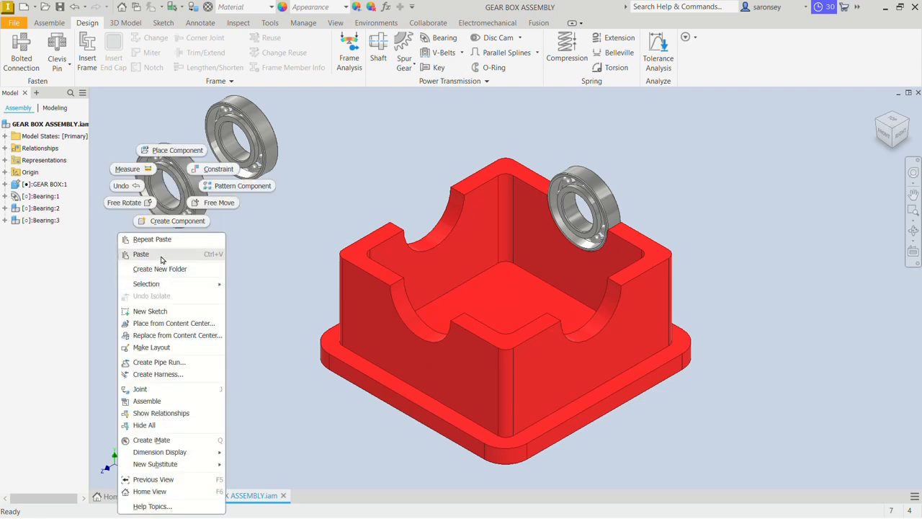
click(165, 252)
Step: Start an Insert constraint between the uppermost loose bearing's circular edge and the inner edge of the housing's left wall notch
middle_drag(266, 325, 303, 326)
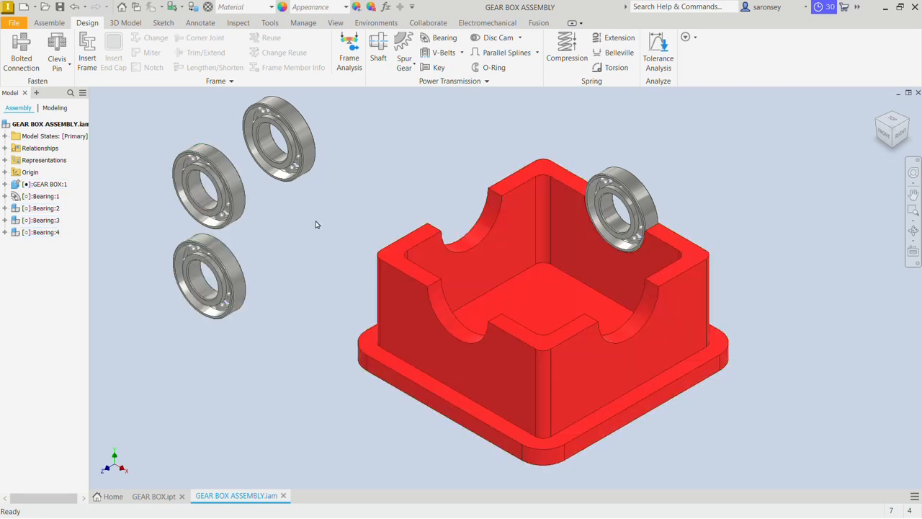
click(58, 27)
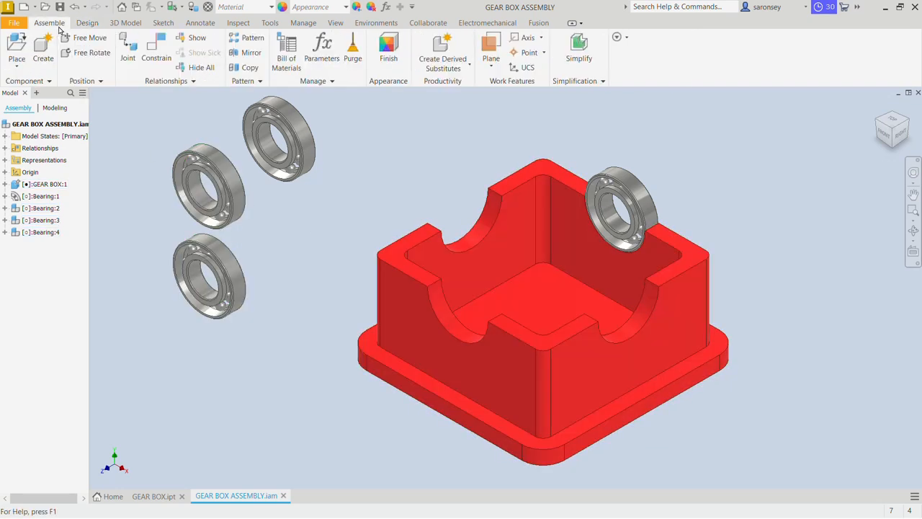
click(154, 49)
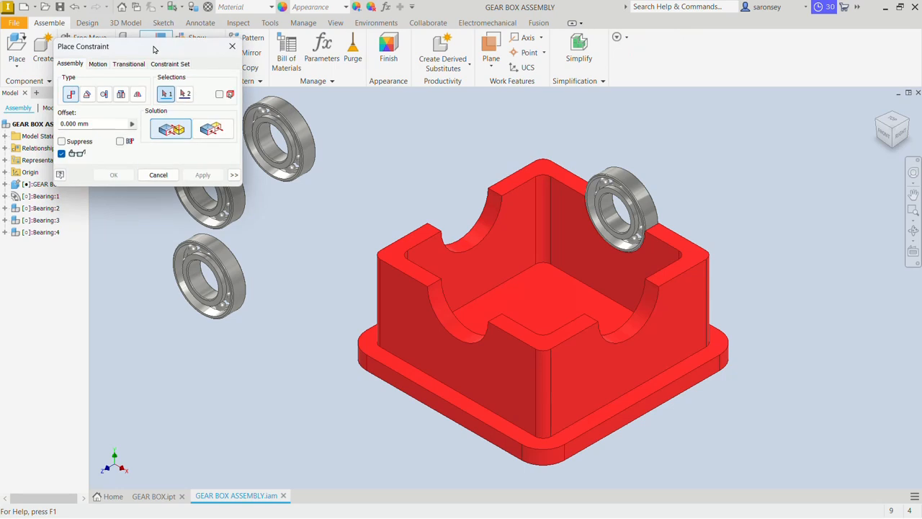
click(120, 100)
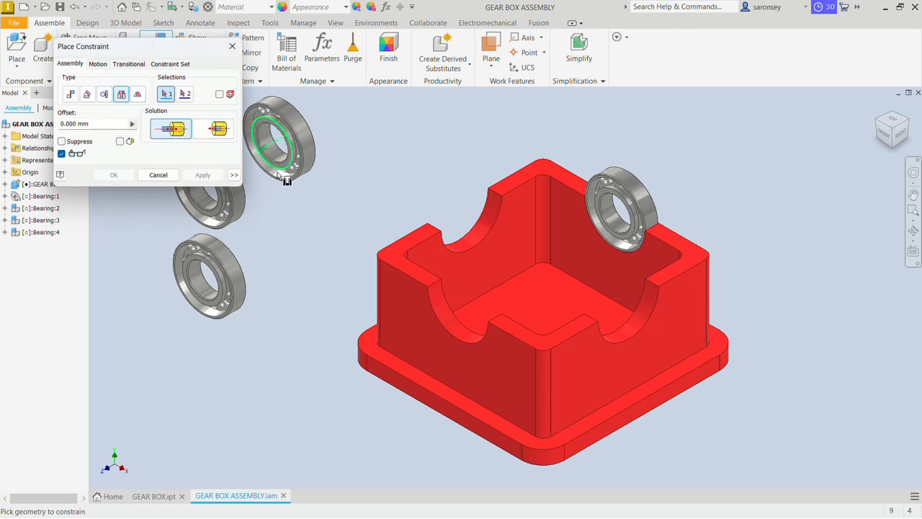
scroll(282, 179, down, 5)
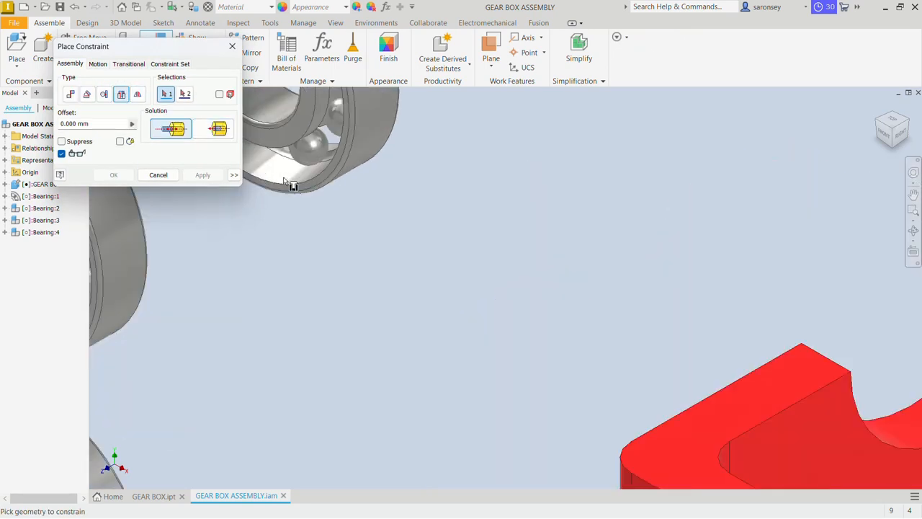
click(312, 130)
scroll(314, 131, up, 6)
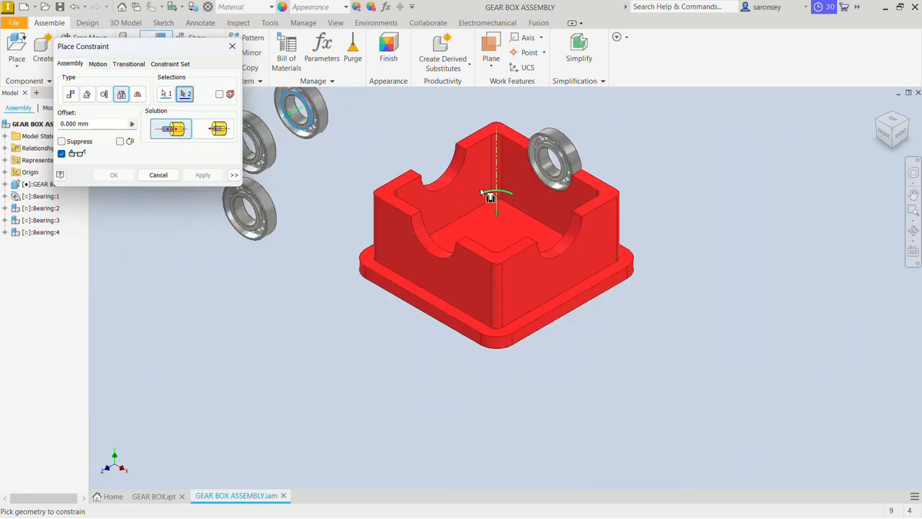
scroll(482, 193, down, 5)
click(385, 169)
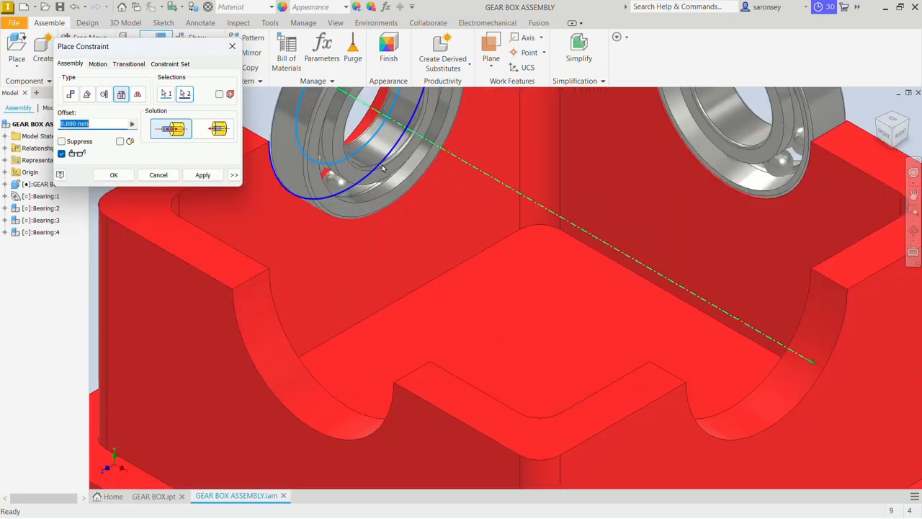
Step: Set the Insert constraint's solution to Aligned so the bearing sits within the left wall notch, and apply it
scroll(383, 168, up, 6)
mouse_move(390, 194)
shift+middle_down()
mouse_move(443, 208)
mouse_move(384, 190)
shift+middle_up()
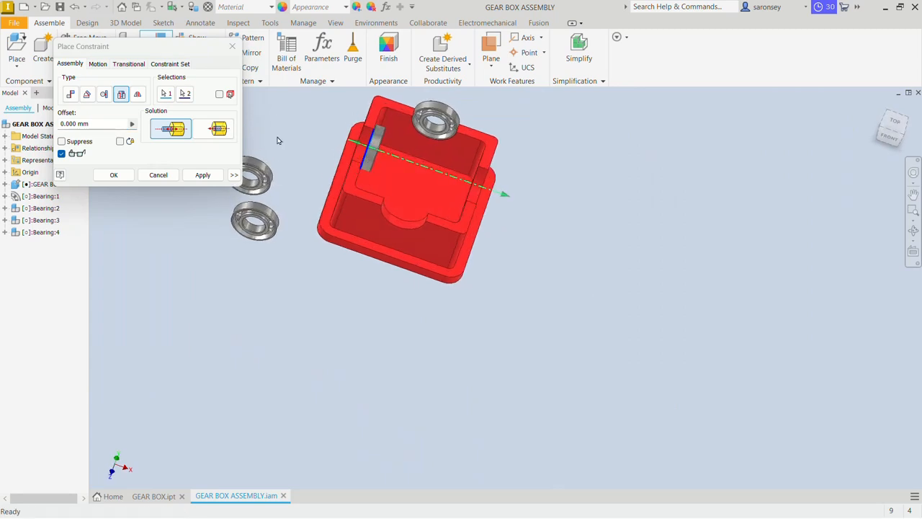
click(206, 131)
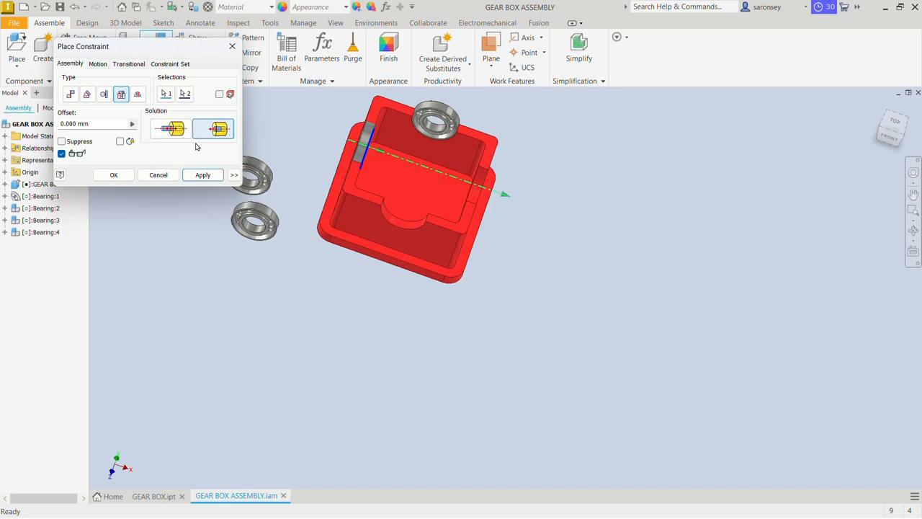
click(202, 175)
Step: Apply an aligned Insert constraint between the upper of the two loose bearings and the inner edge of the front wall notch
shift+middle_drag(532, 227, 619, 250)
scroll(325, 195, up, 5)
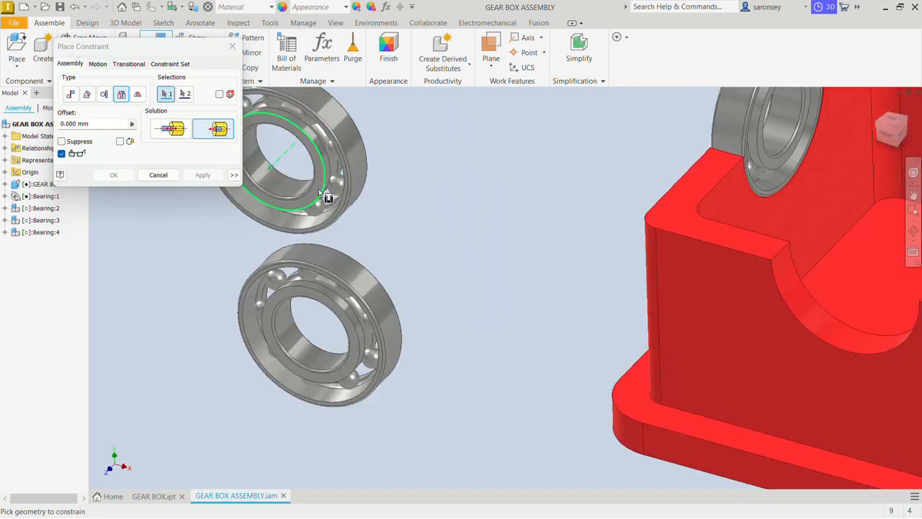
click(326, 190)
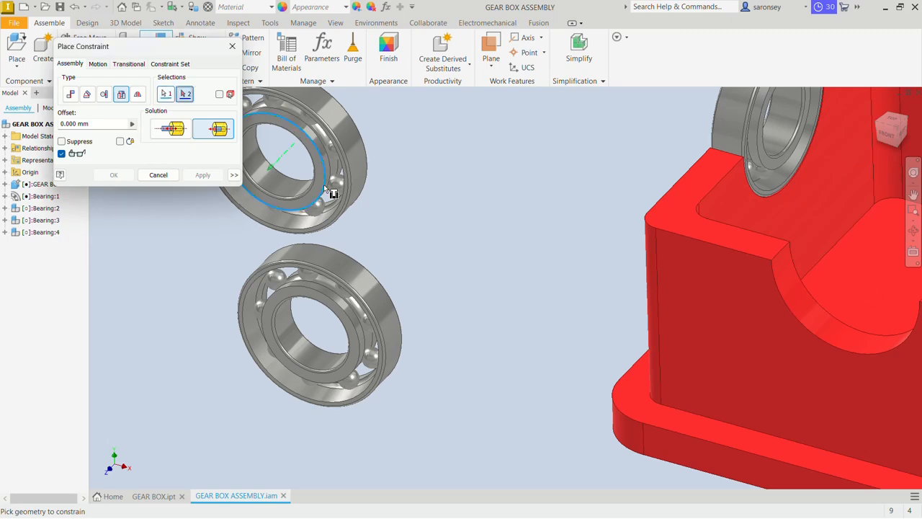
scroll(324, 184, down, 5)
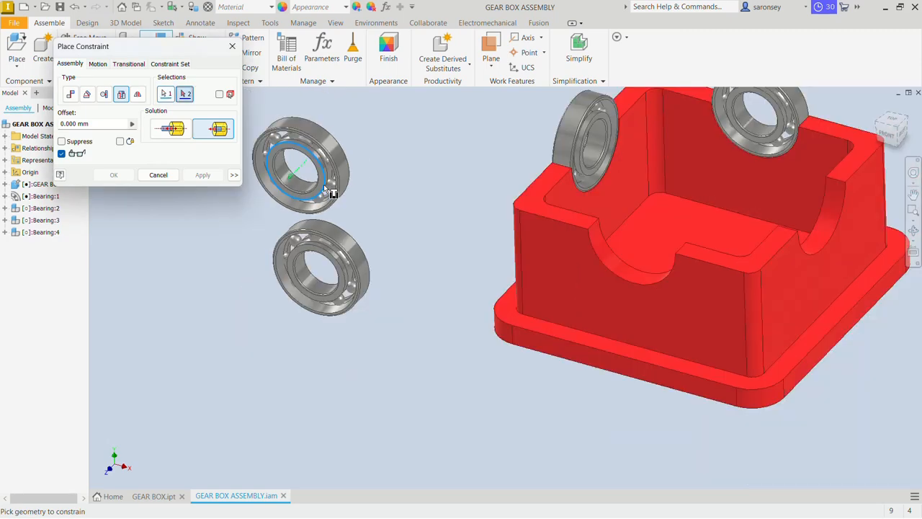
click(622, 261)
shift+middle_drag(648, 293, 598, 317)
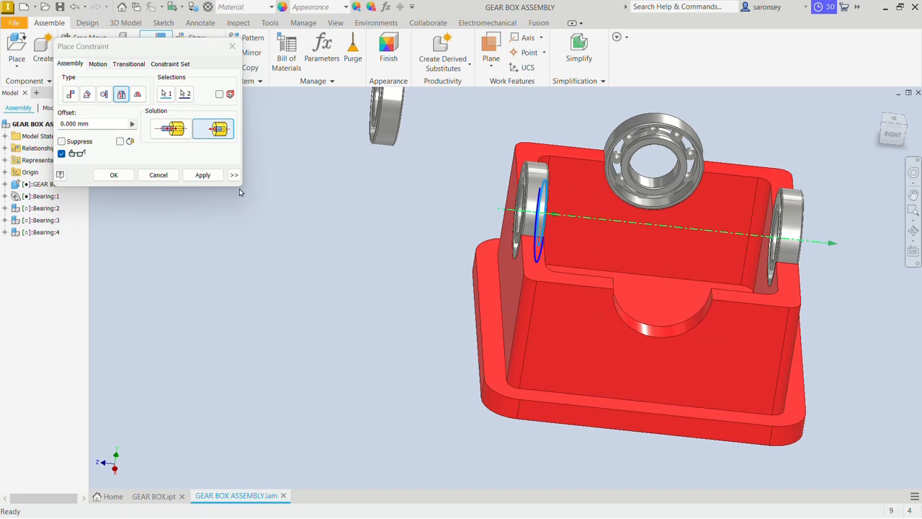
click(202, 175)
Step: Apply an aligned Insert constraint between the last loose bearing and the inner edge of the right wall notch, and finish constraining
middle_drag(313, 178, 329, 243)
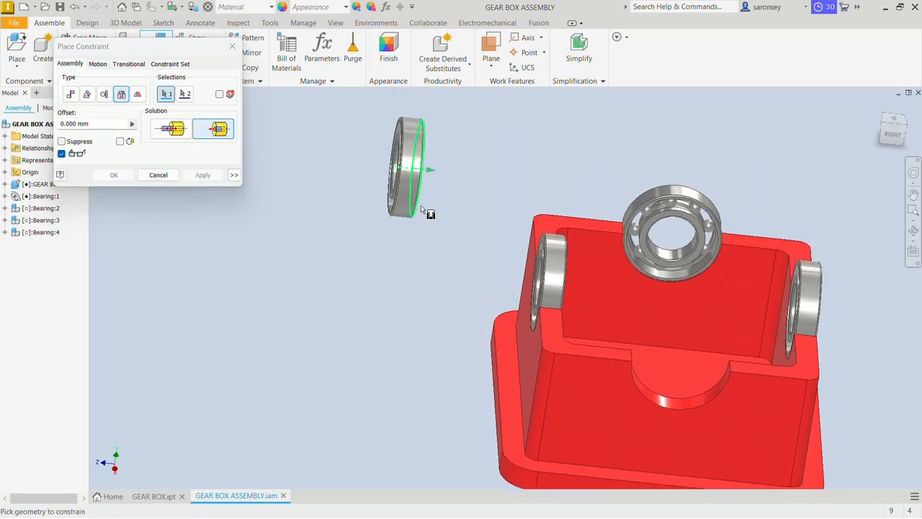
shift+middle_drag(421, 205, 382, 209)
scroll(504, 193, up, 2)
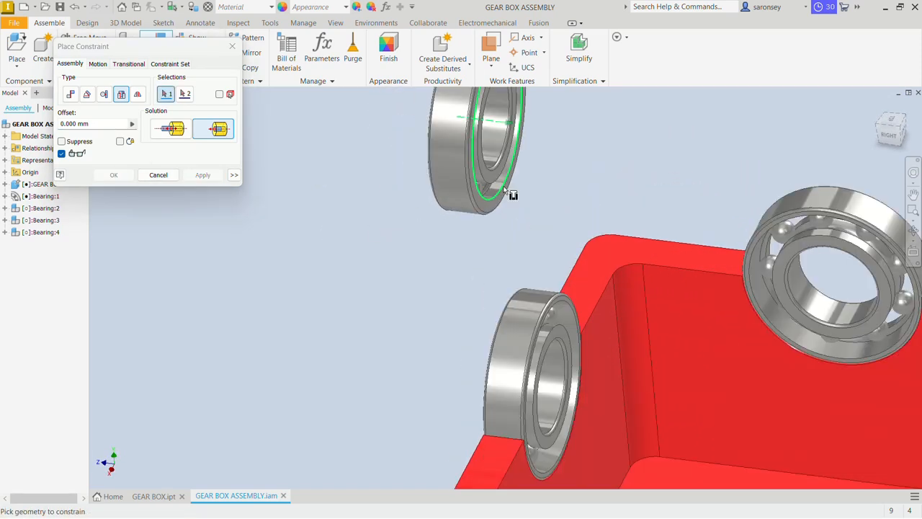
click(504, 190)
scroll(504, 190, down, 3)
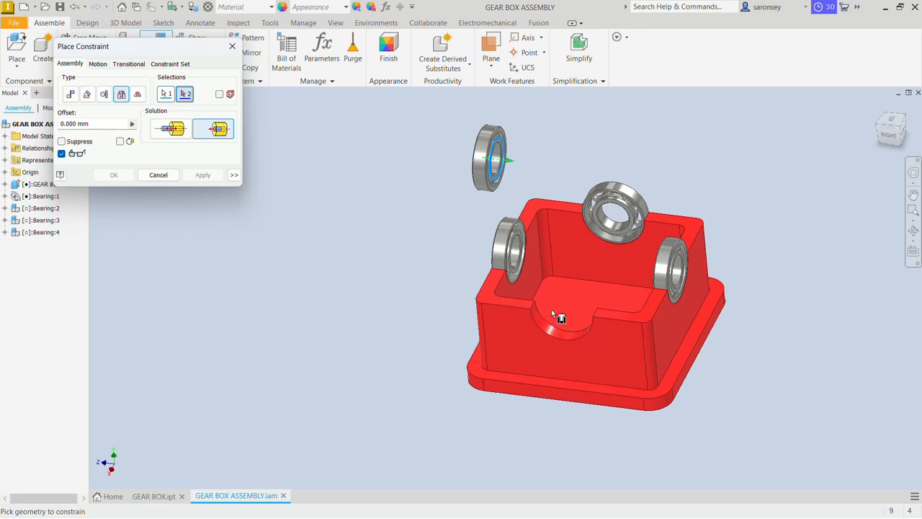
click(570, 332)
shift+drag(655, 346, 543, 338)
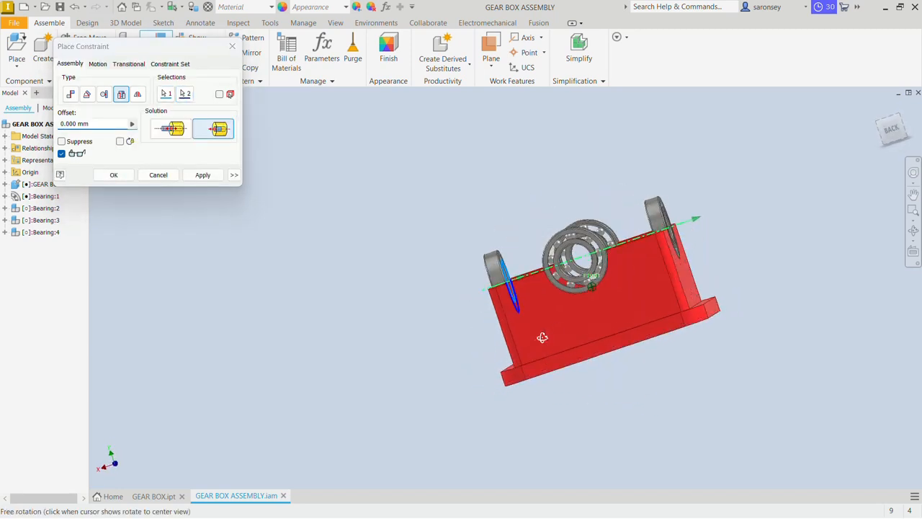
shift+middle_drag(543, 338, 541, 356)
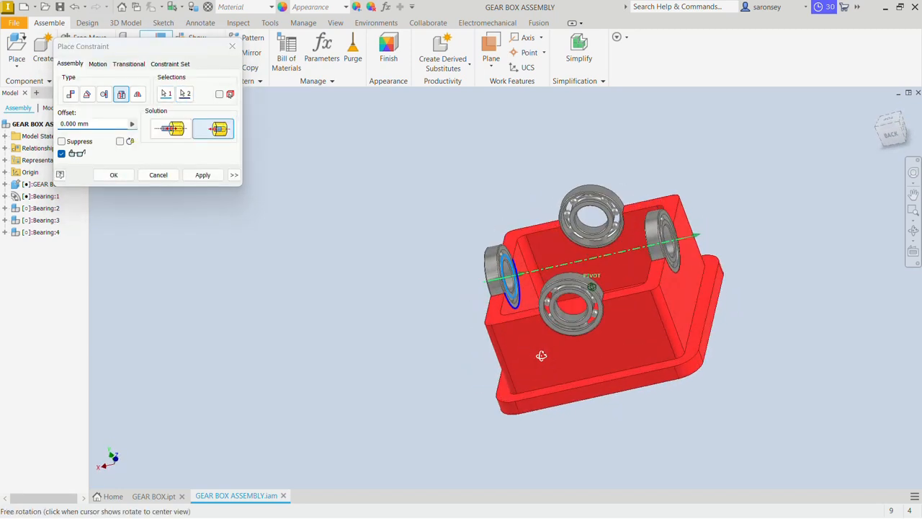
click(202, 177)
click(232, 46)
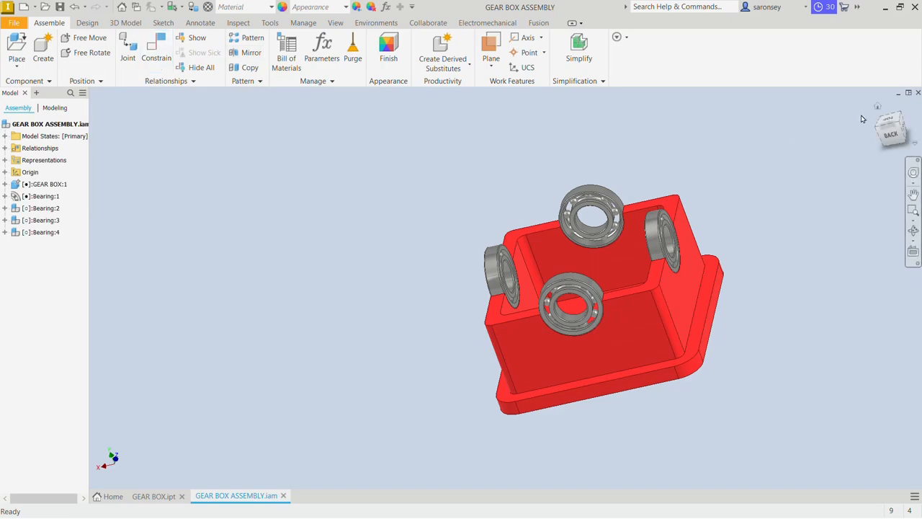
Step: Start the Shaft Component Generator and drop the preview of a 40 x 85 cylinder beside the housing
click(878, 107)
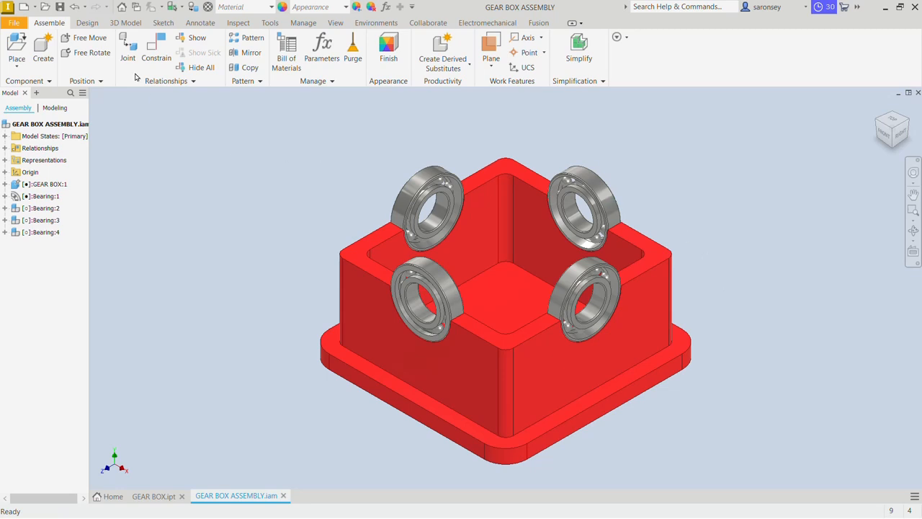
click(88, 23)
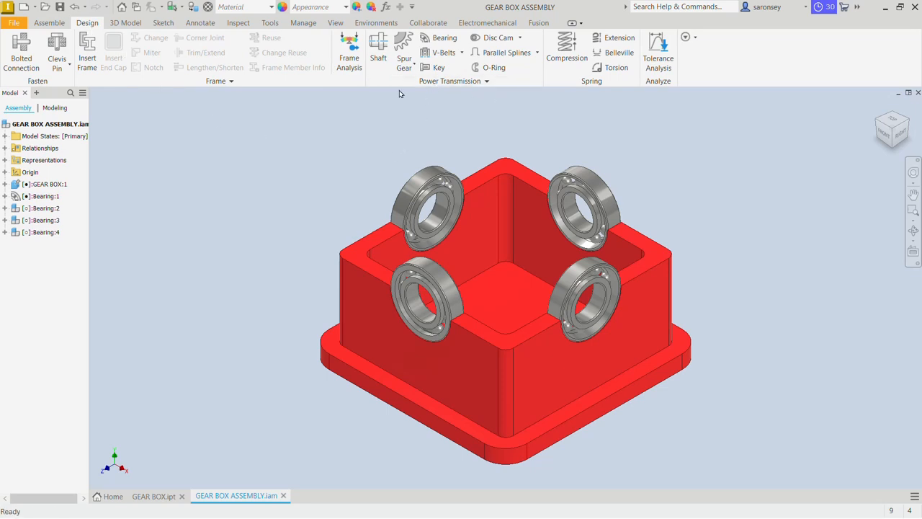
click(378, 52)
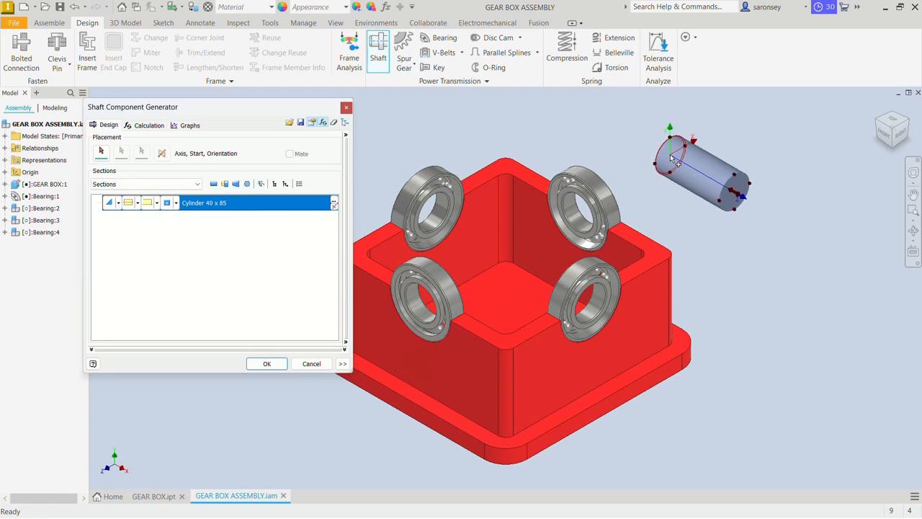
click(670, 154)
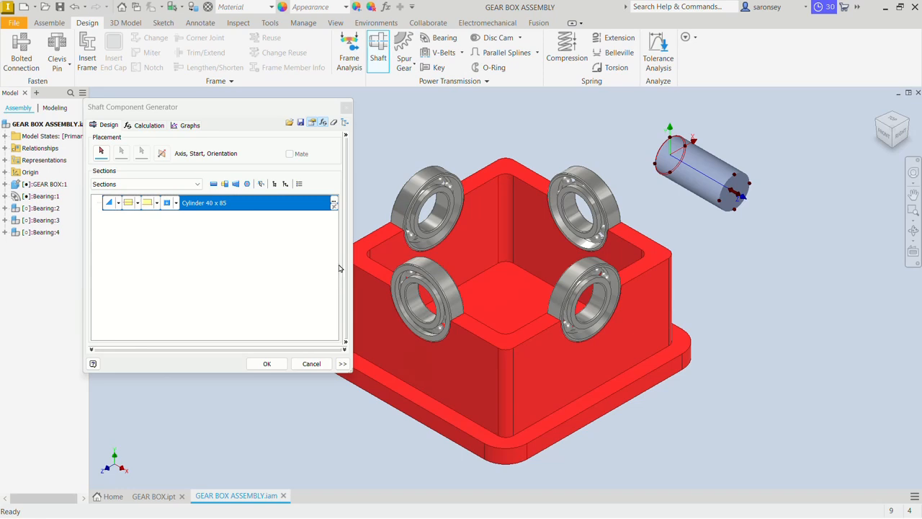
Step: Set the shaft cylinder's section length to 200 mm
double_click(226, 206)
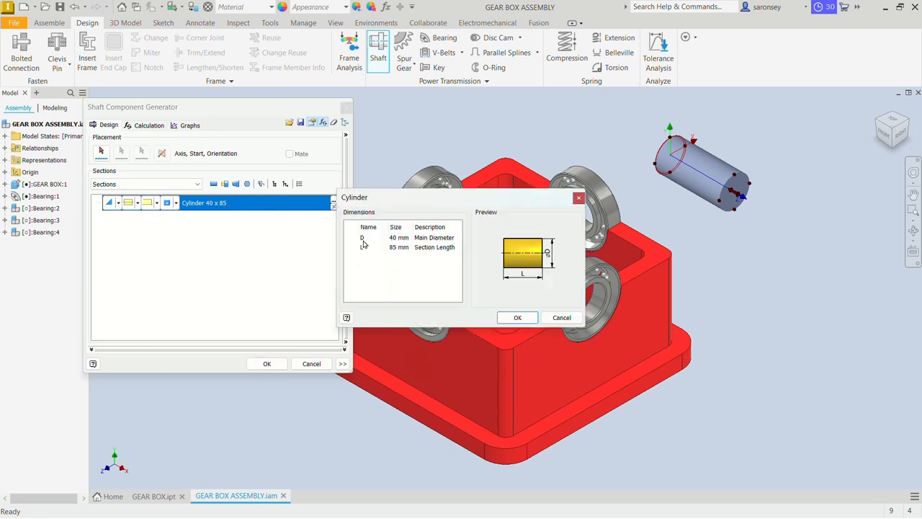
click(393, 238)
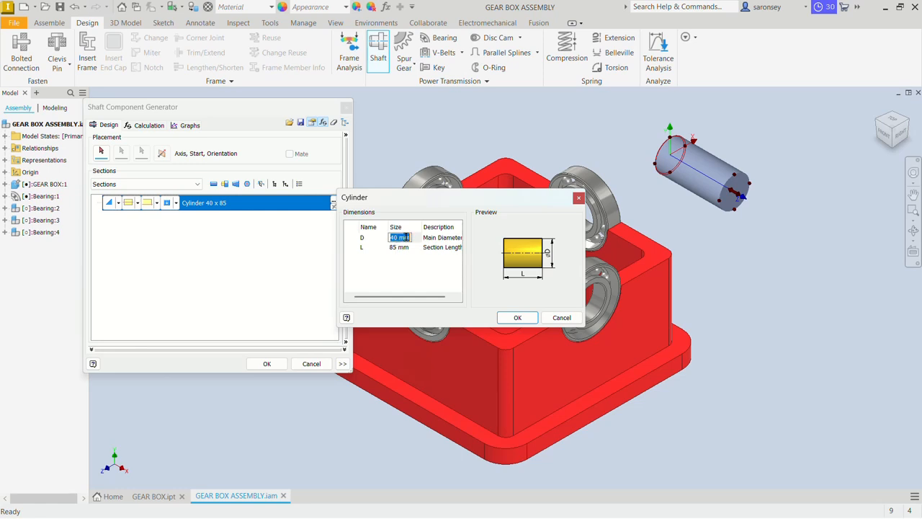
click(400, 247)
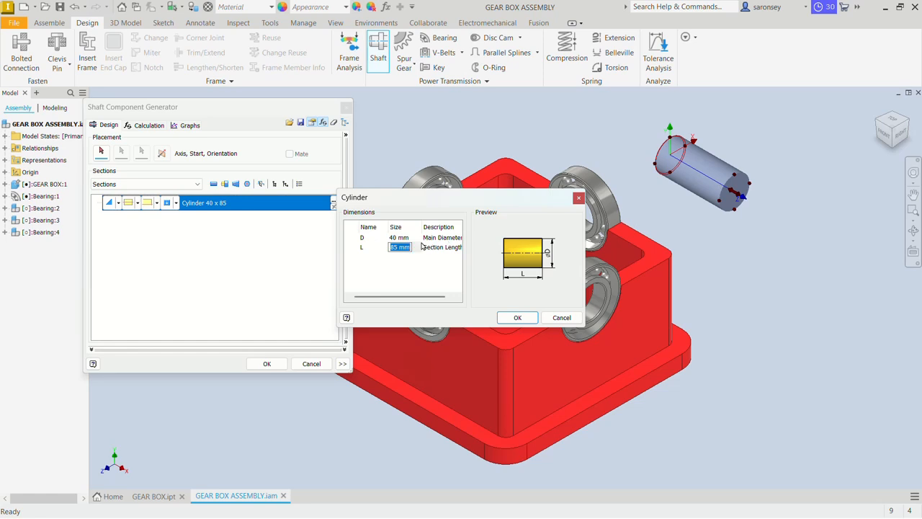
text(200)
click(517, 318)
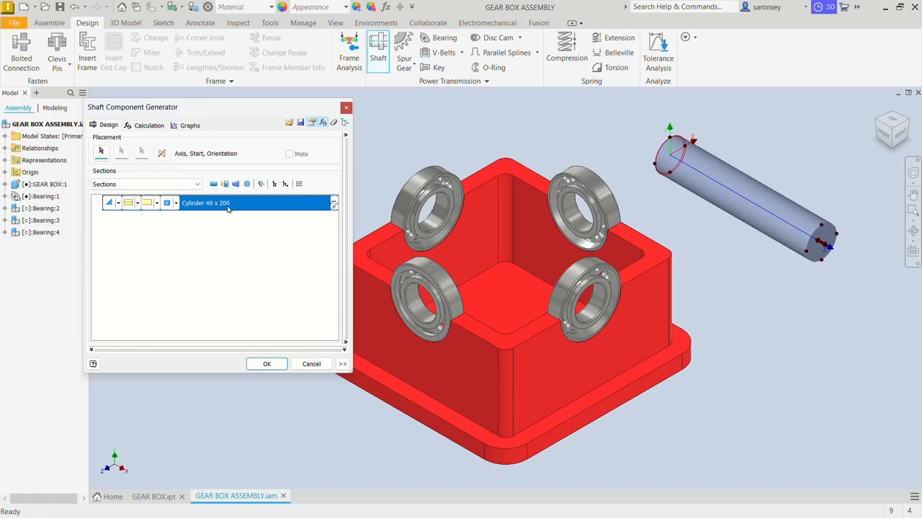
Step: Return the shaft cylinder's section length to 85 mm
double_click(228, 208)
double_click(403, 248)
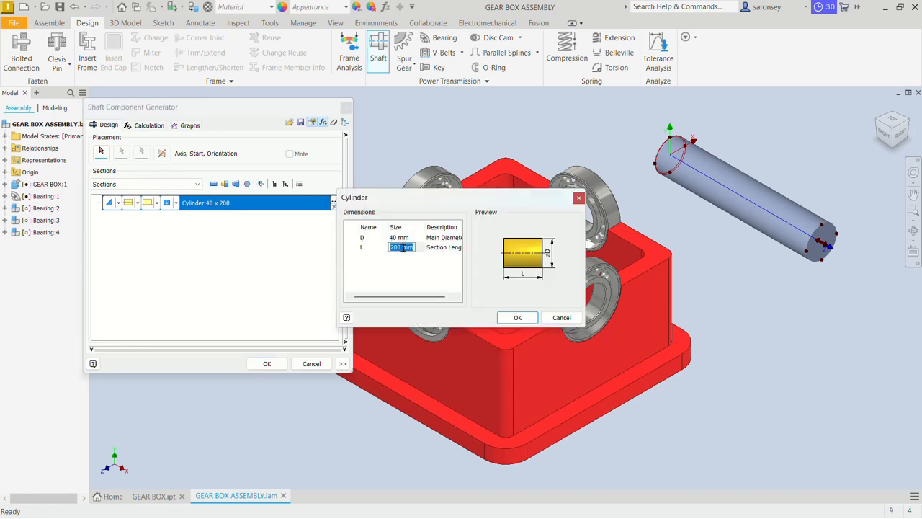
text(85)
click(508, 317)
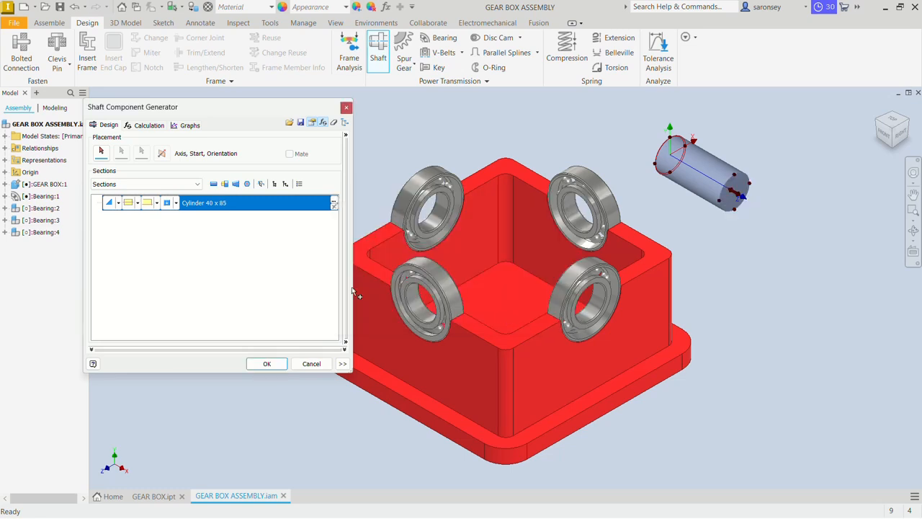
click(119, 203)
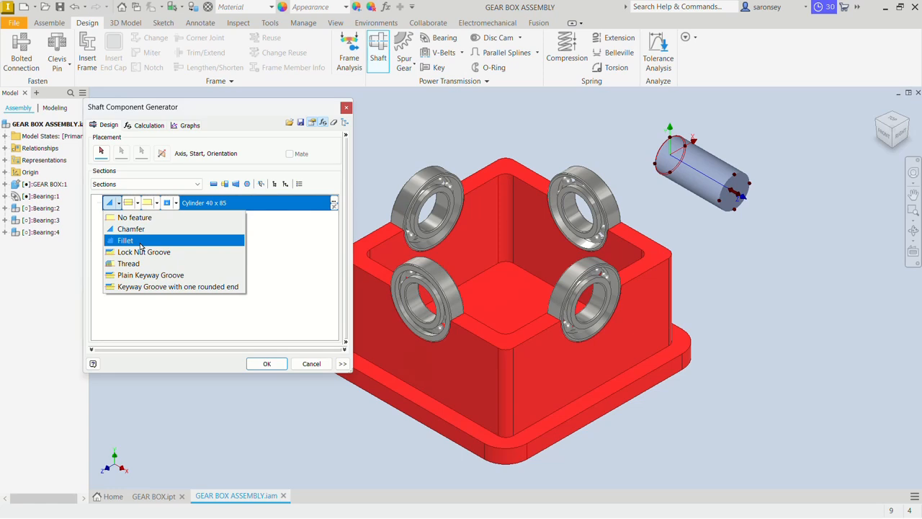
click(140, 229)
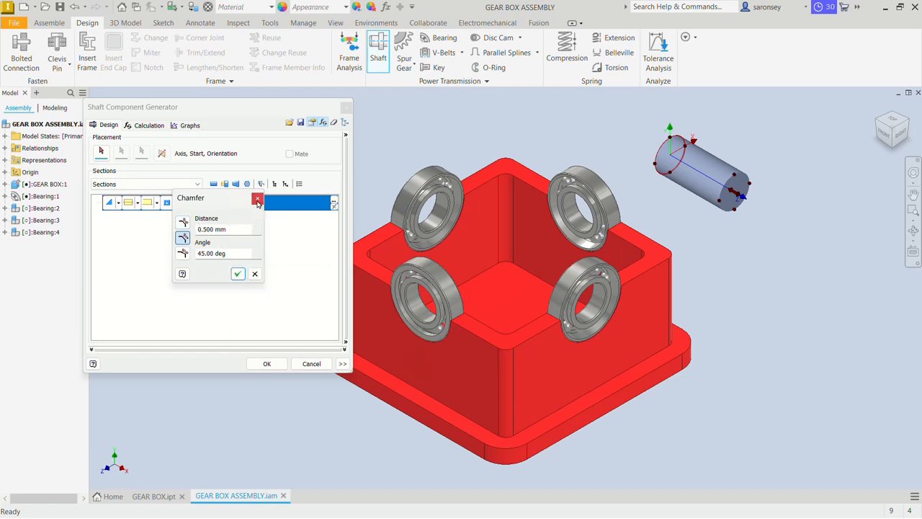
click(258, 199)
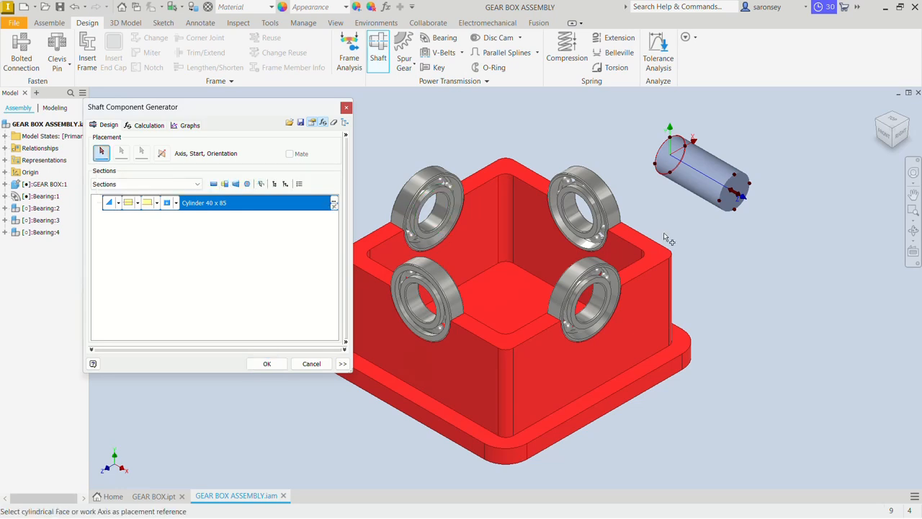
Step: Generate the 40 x 85 mm shaft in the back wall bearing, using its bore as axis, the outer back face as start and the top rim as orientation
click(574, 217)
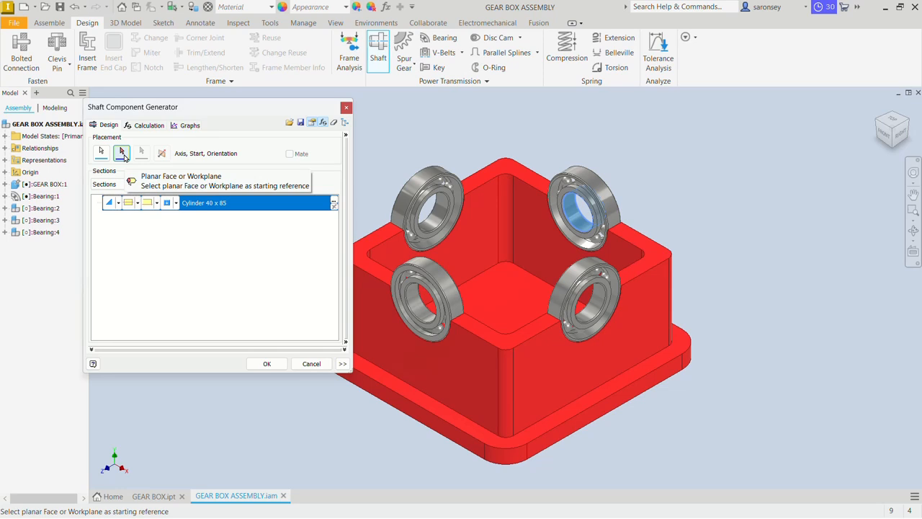
shift+middle_drag(661, 245, 553, 273)
click(614, 201)
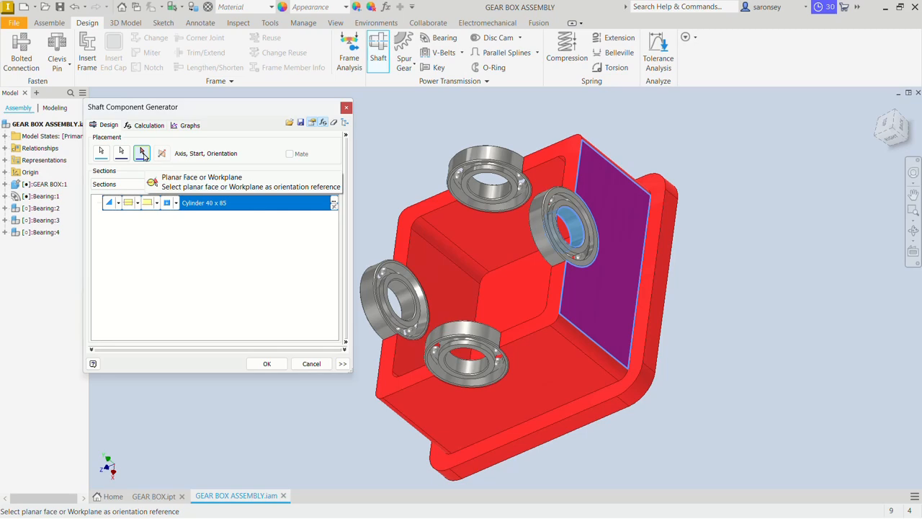
mouse_move(574, 295)
shift+middle_down()
mouse_move(632, 299)
mouse_move(572, 191)
shift+middle_up()
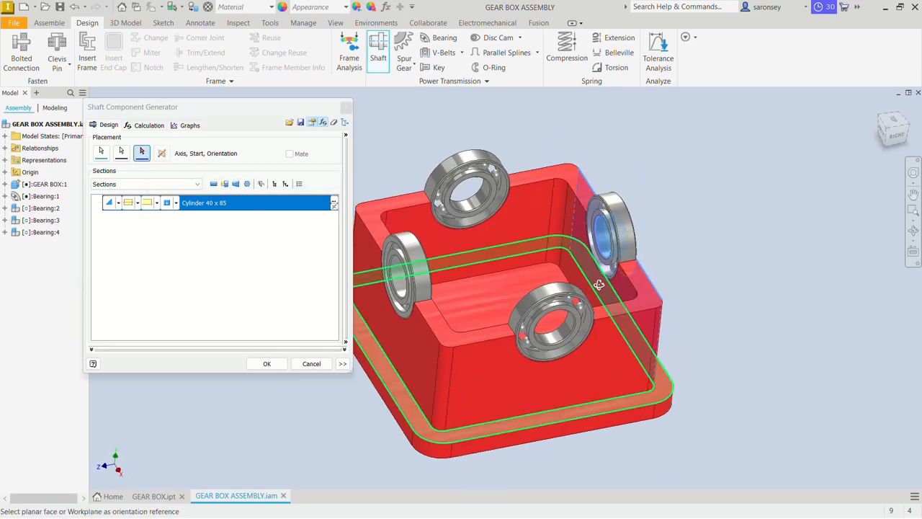
click(564, 176)
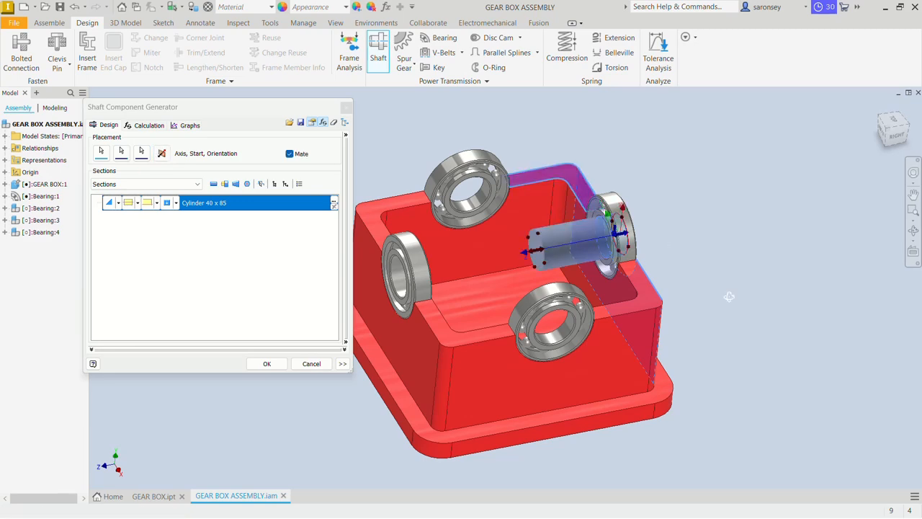
shift+middle_drag(729, 297, 692, 303)
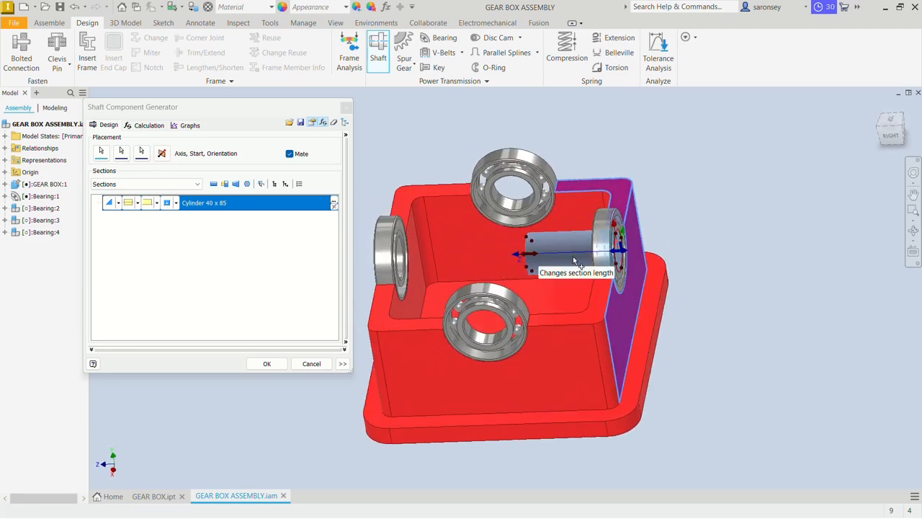
click(277, 368)
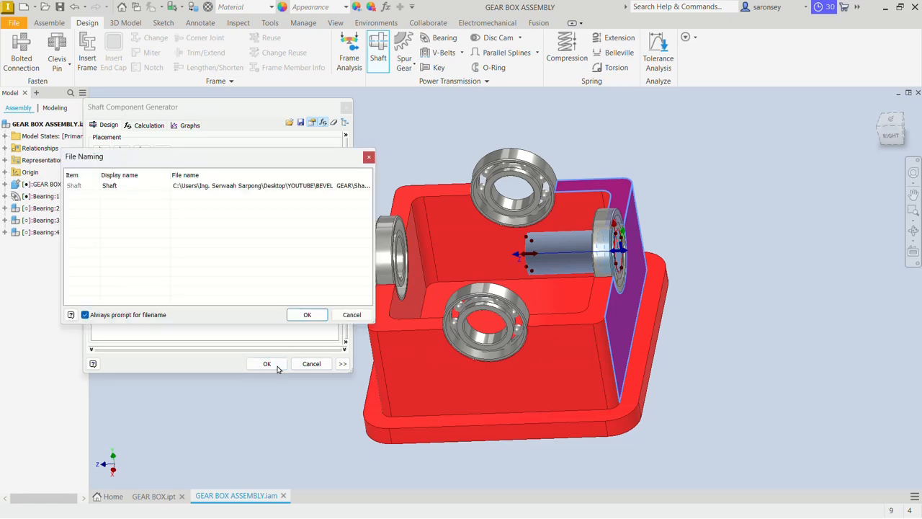
click(296, 315)
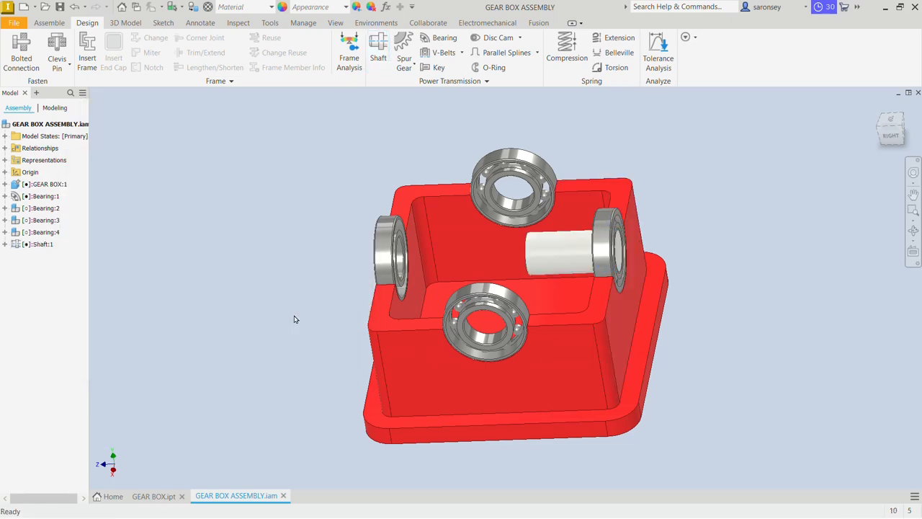
Step: Generate a 40 x 85 mm shaft in the left wall bearing, starting from the housing's outer left face and oriented by the top rim
shift+middle_drag(294, 319, 315, 319)
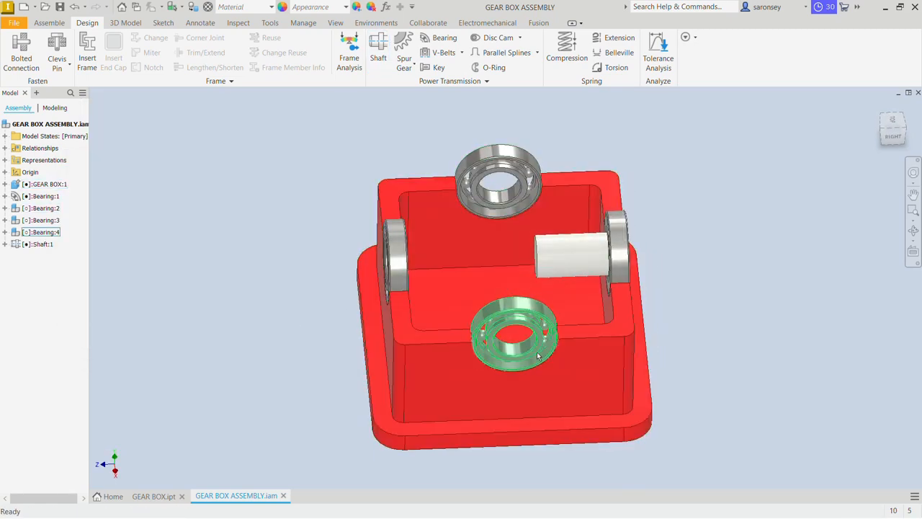
click(376, 51)
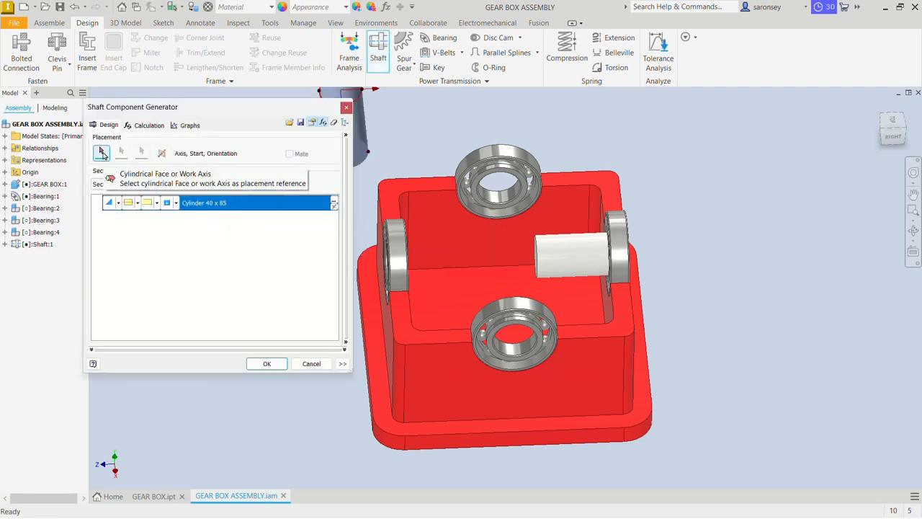
click(102, 153)
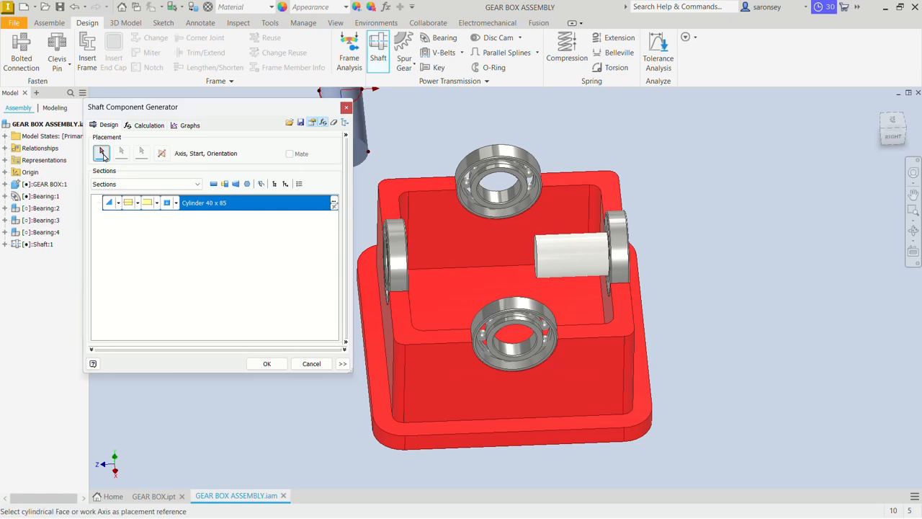
click(527, 199)
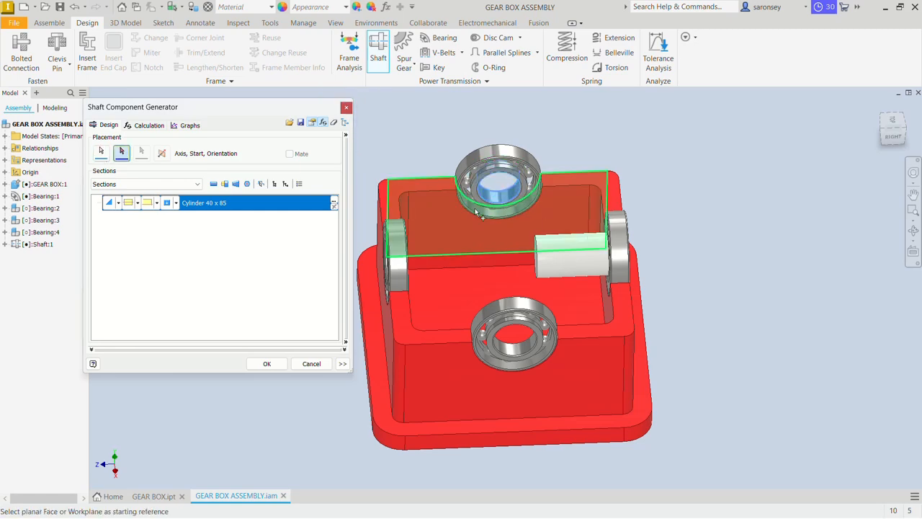
shift+middle_drag(506, 287, 517, 259)
click(530, 168)
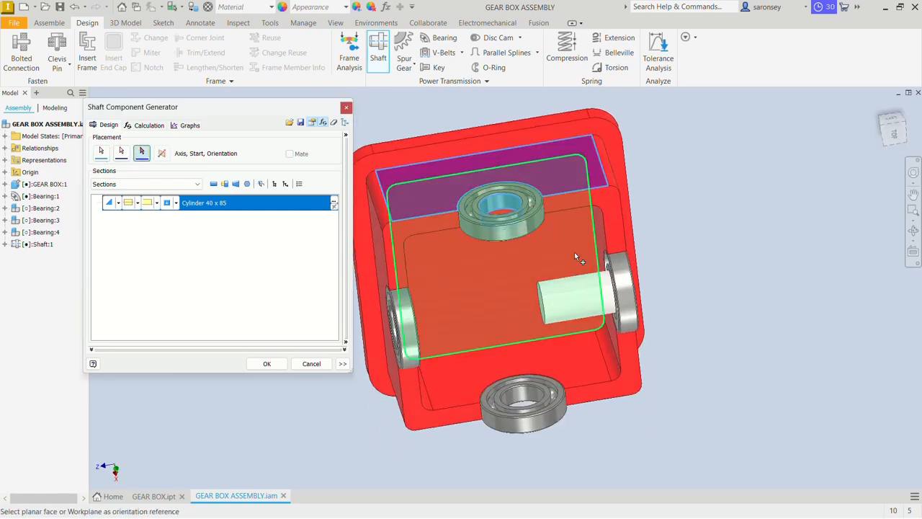
shift+middle_drag(574, 251, 562, 190)
click(565, 167)
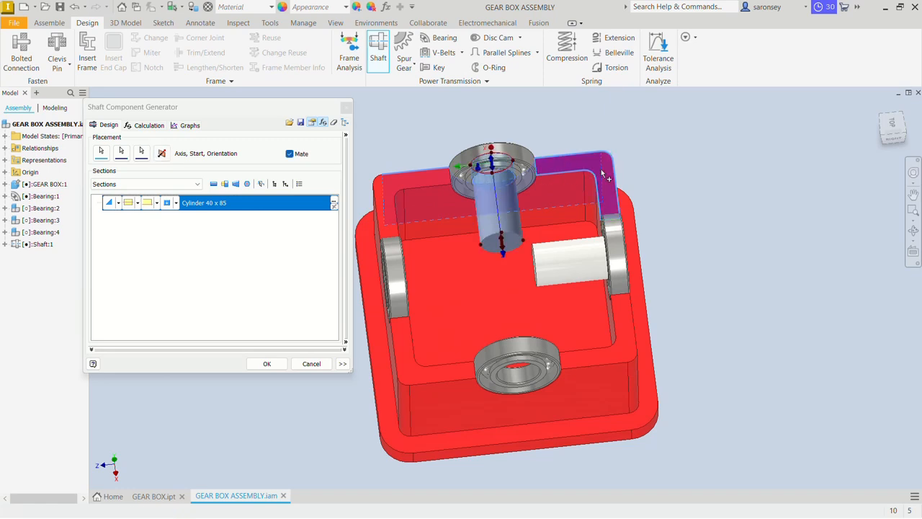
click(279, 365)
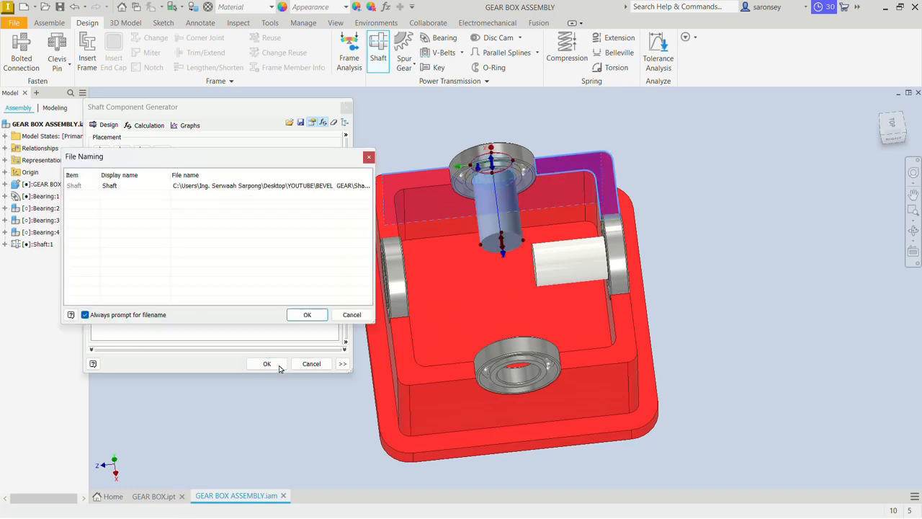
click(306, 315)
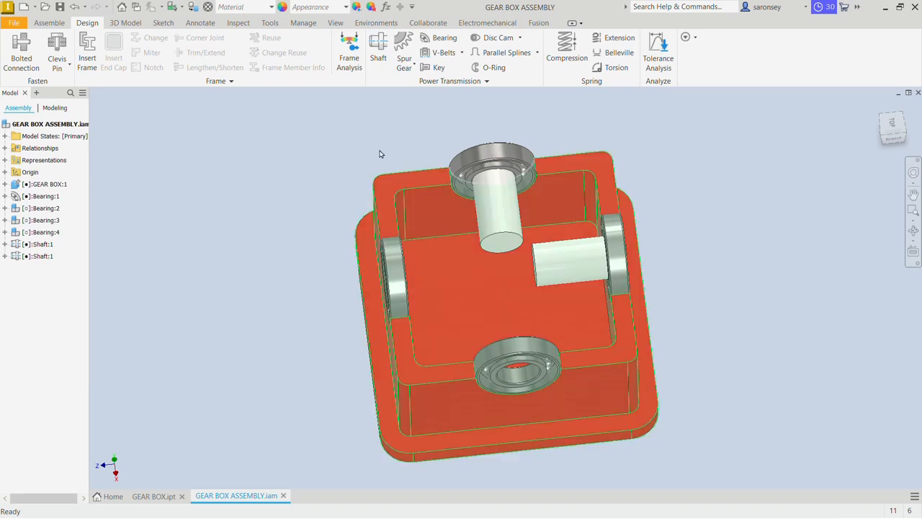
Step: Generate a 40 x 85 mm shaft in the front wall bearing, starting from the housing's outer front face and oriented by the top rim
click(376, 52)
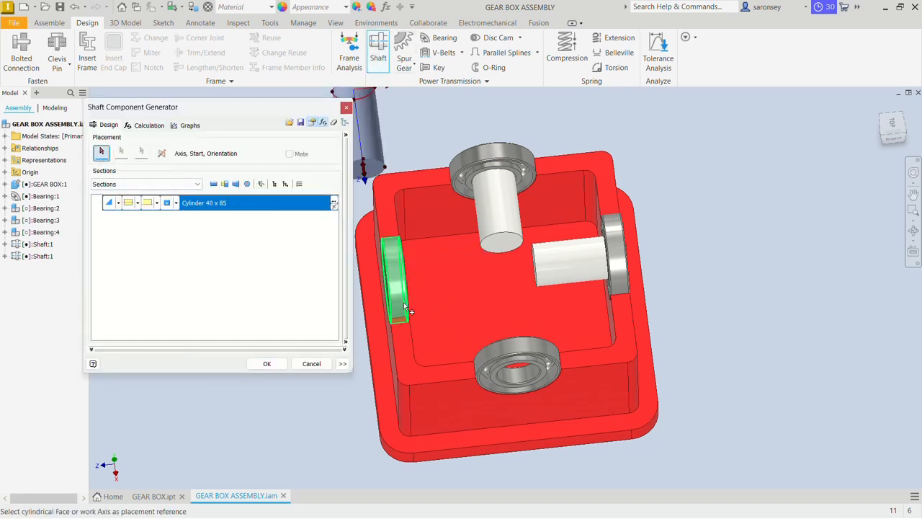
shift+middle_drag(404, 306, 433, 294)
click(409, 280)
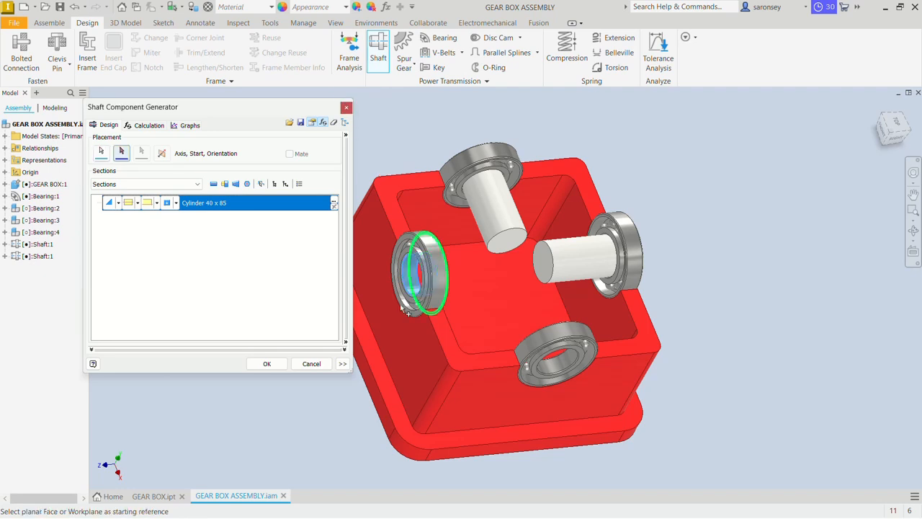
click(407, 332)
click(445, 340)
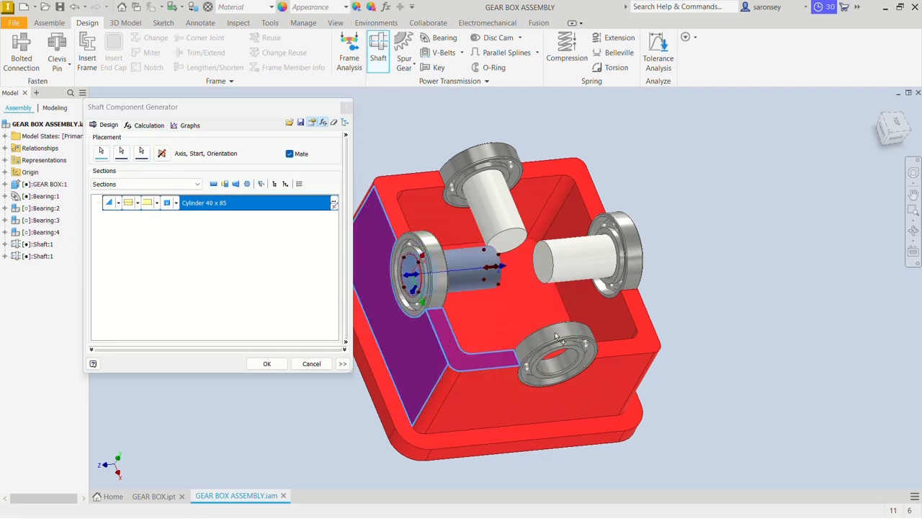
click(267, 364)
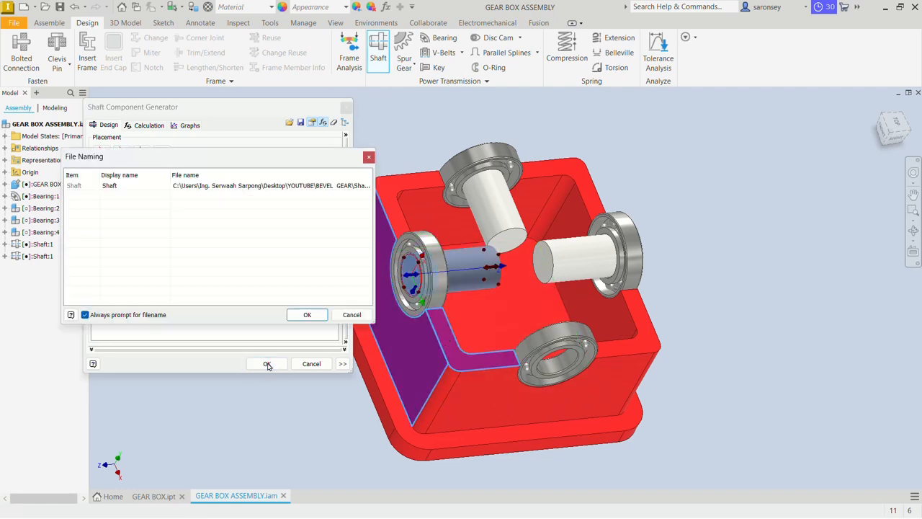
click(307, 315)
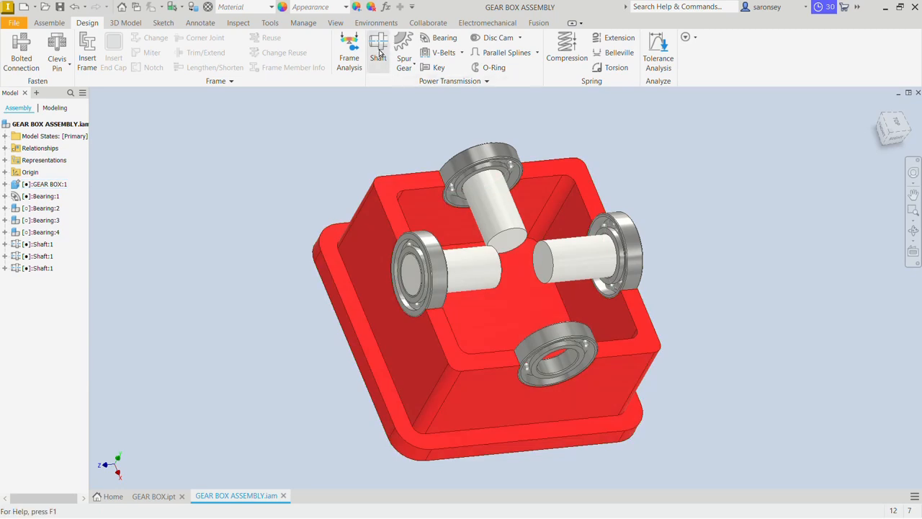
Step: Generate a 40 x 85 mm shaft in the right wall bearing, starting from the housing's outer right face and oriented by the top rim
click(378, 50)
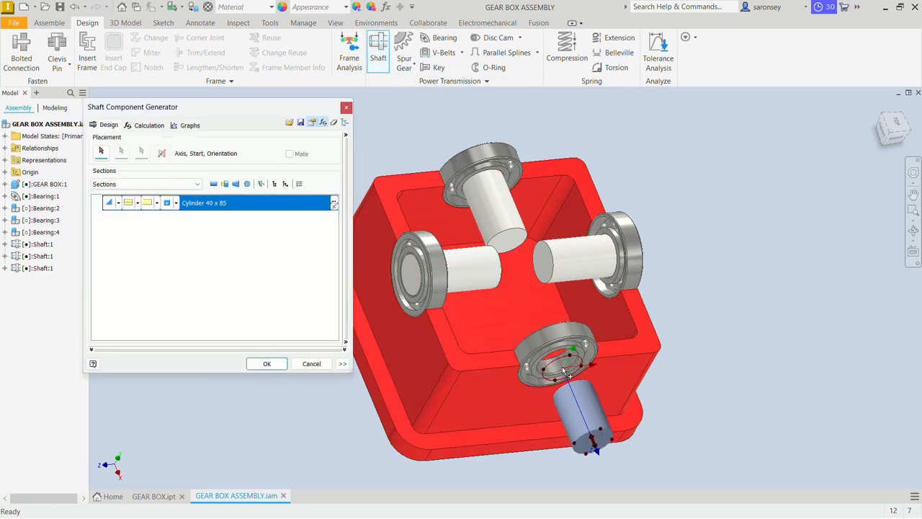
click(102, 152)
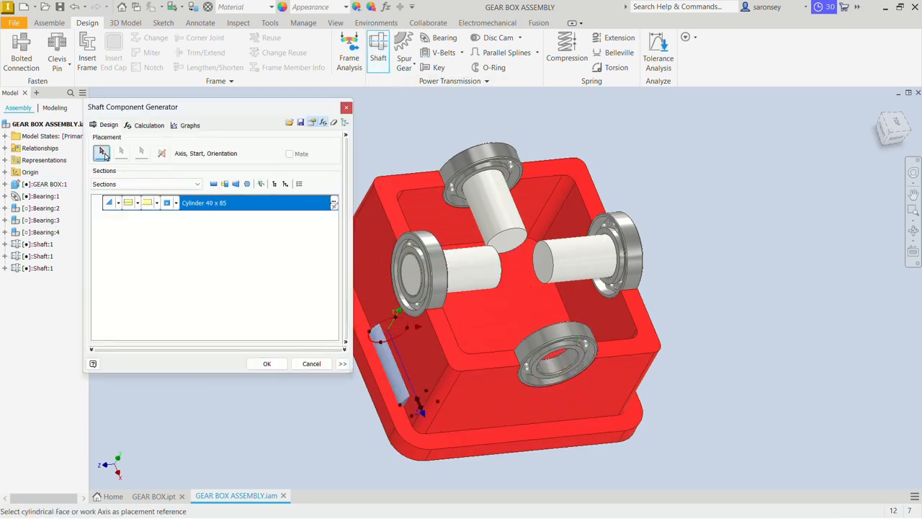
click(558, 353)
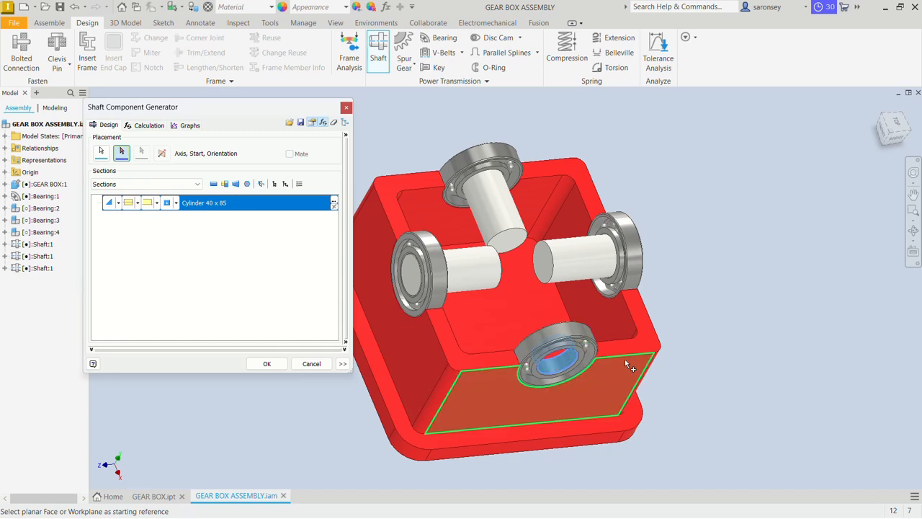
click(612, 384)
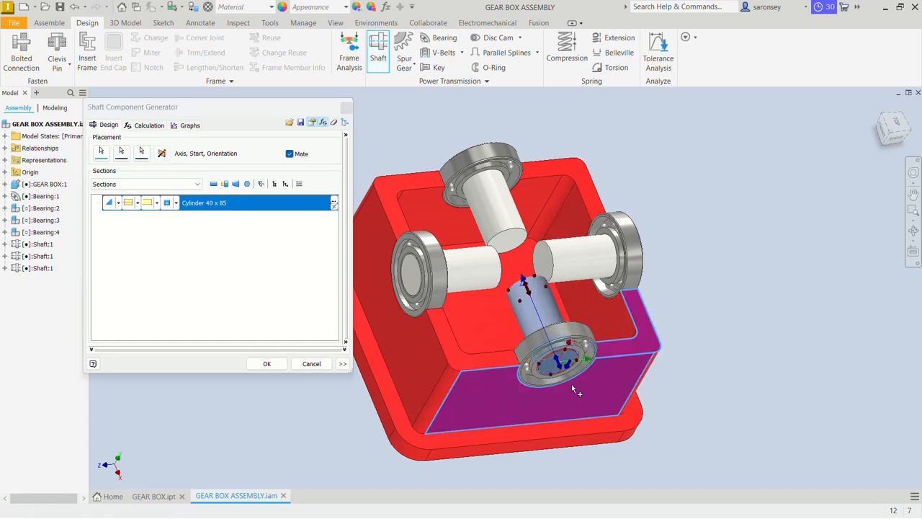
click(267, 364)
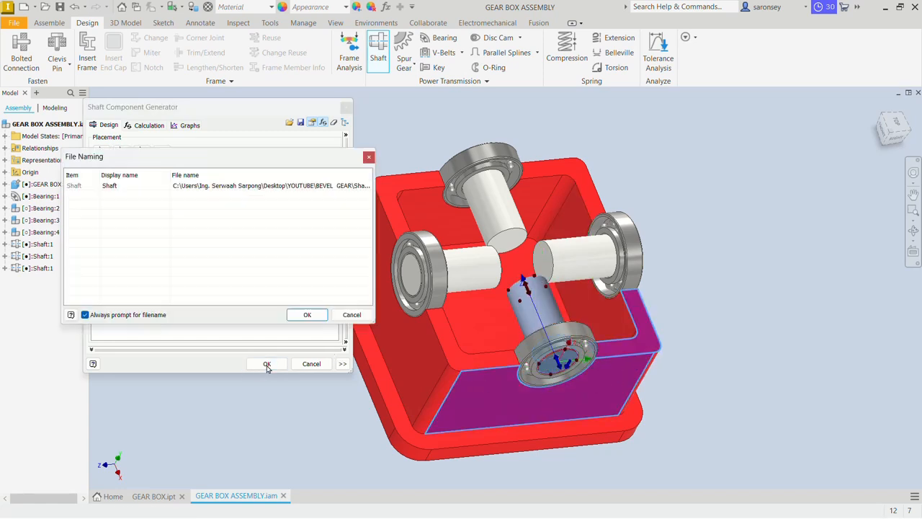
click(307, 315)
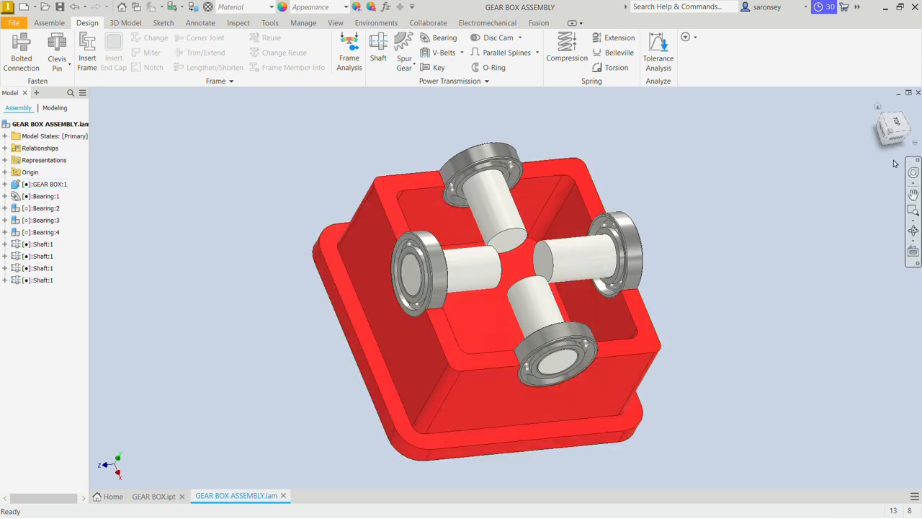
Step: Edit the front wall shaft in place and sketch a centred 30 mm diameter circle on its outer end face
click(877, 106)
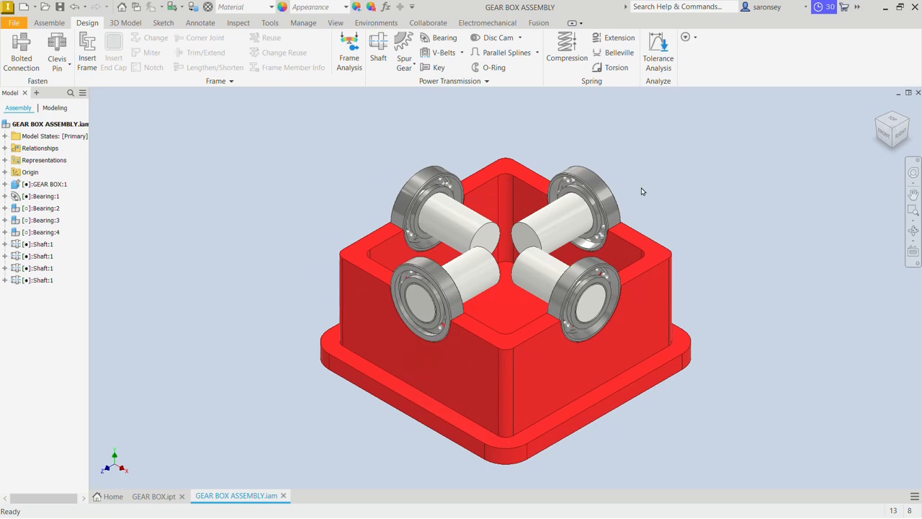
click(422, 313)
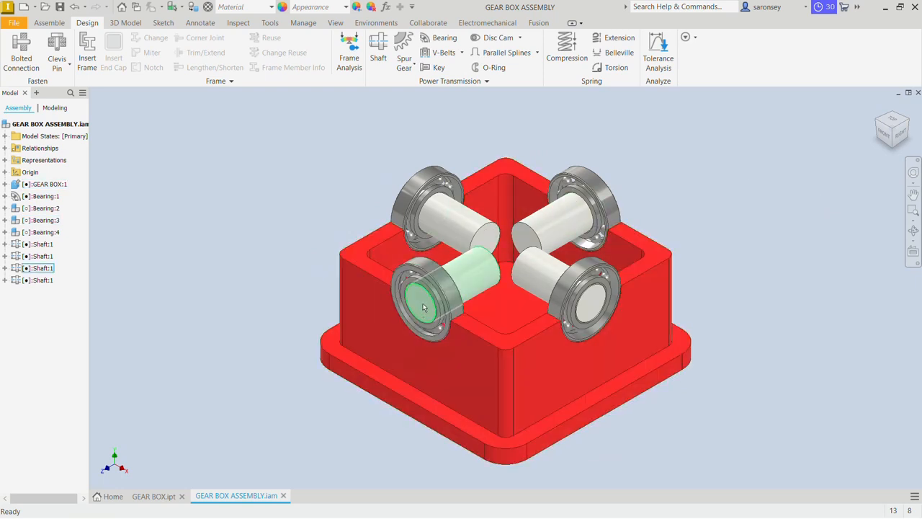
double_click(423, 308)
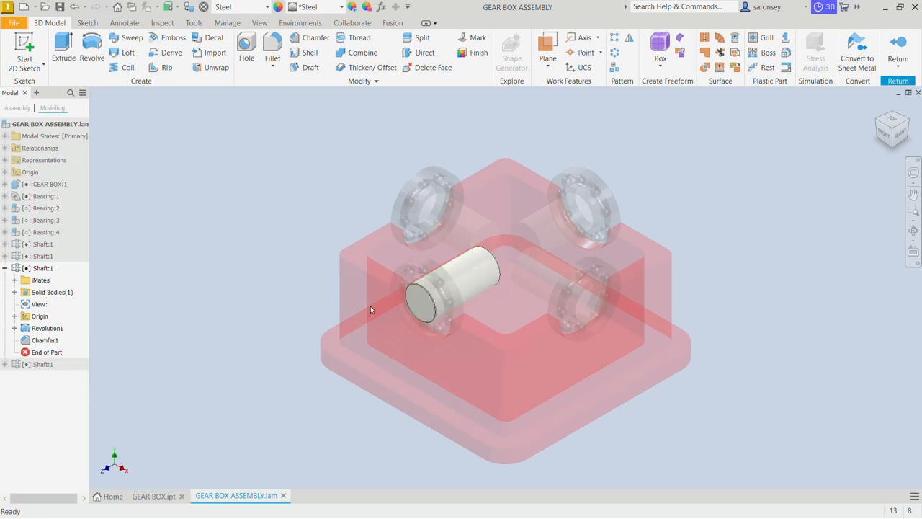
click(425, 301)
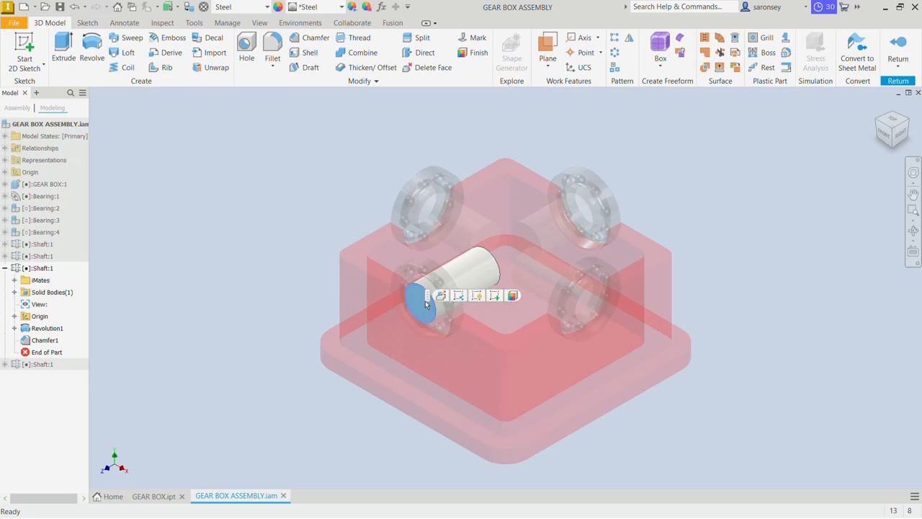
click(496, 296)
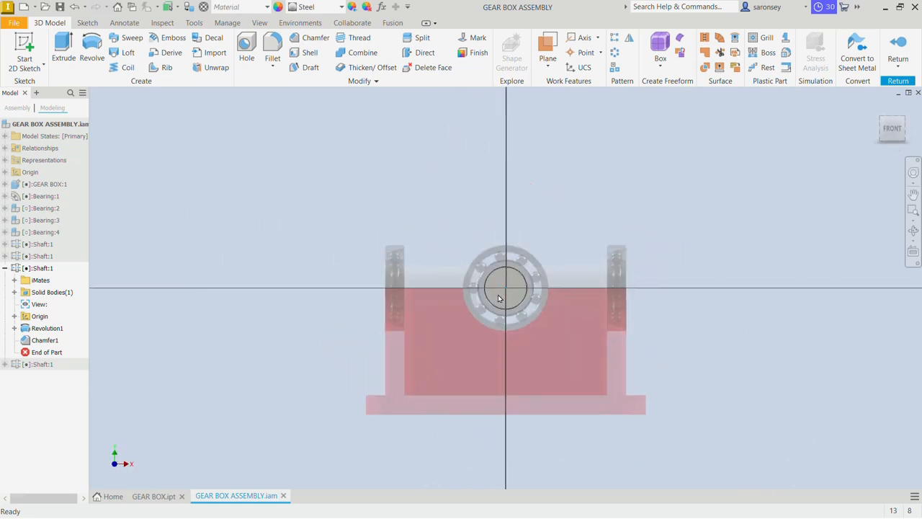
click(91, 45)
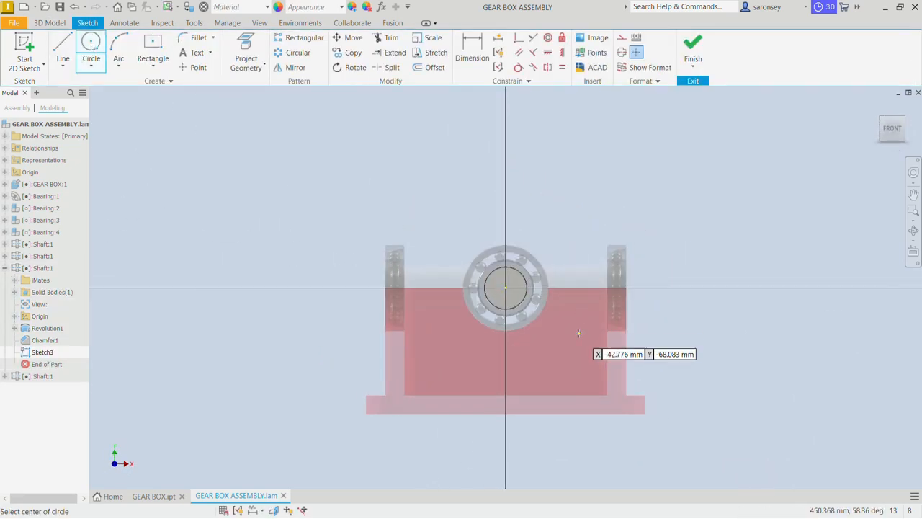
click(505, 289)
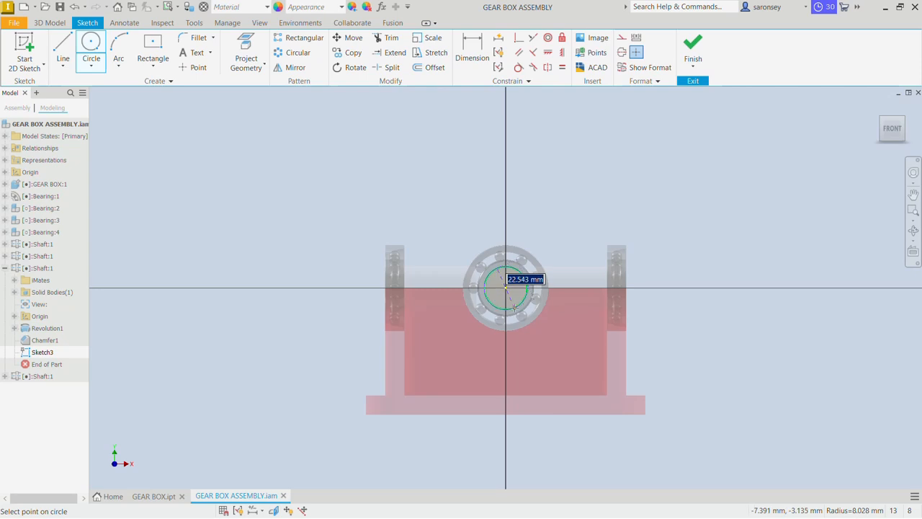
text(3)
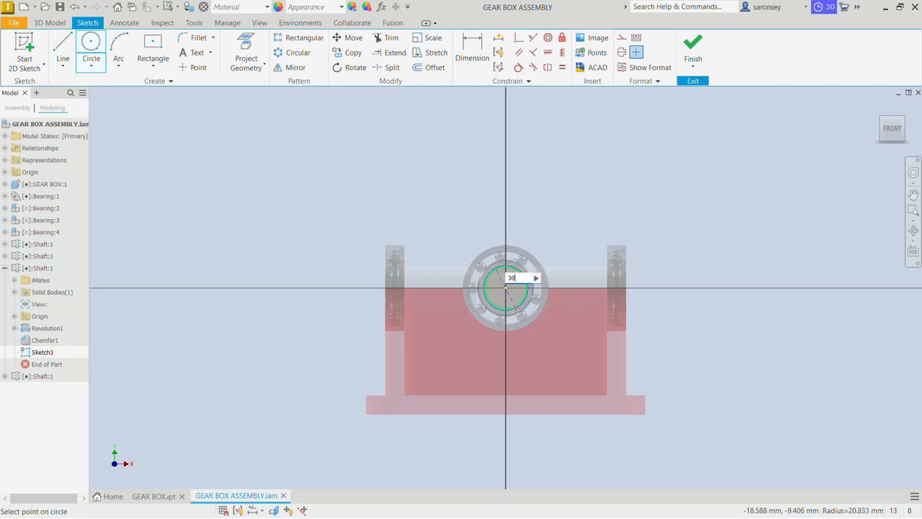
text(0)
key(Return)
click(693, 49)
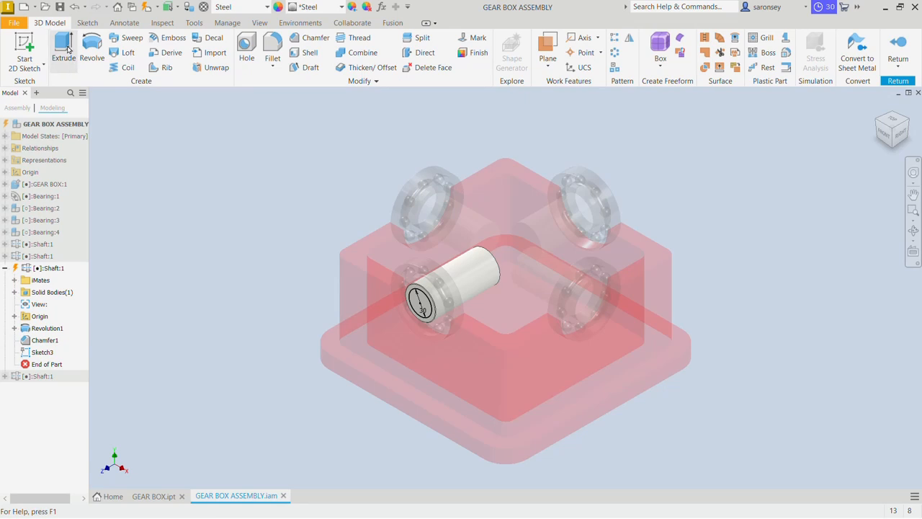
Step: Extrude the front shaft's 30 mm circle outward by 50 mm, joined to the shaft, and return to the assembly
click(65, 48)
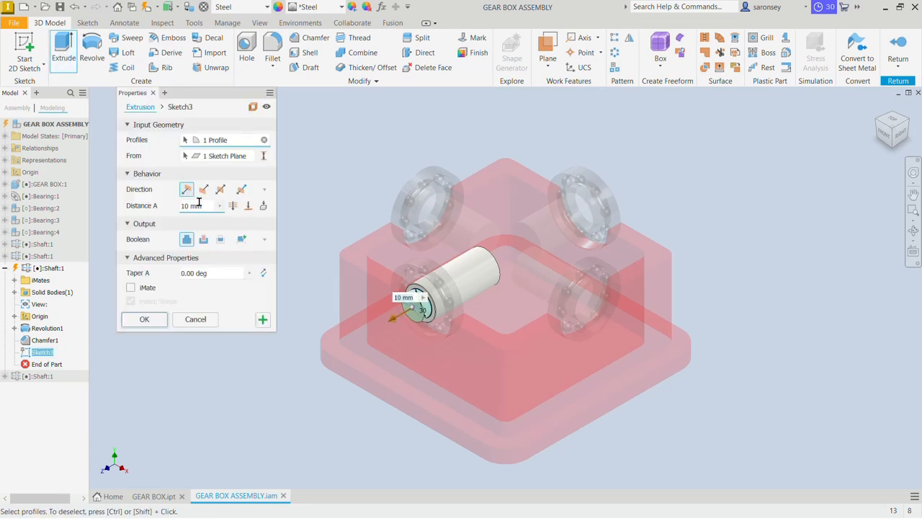
drag(202, 205, 169, 205)
text(5)
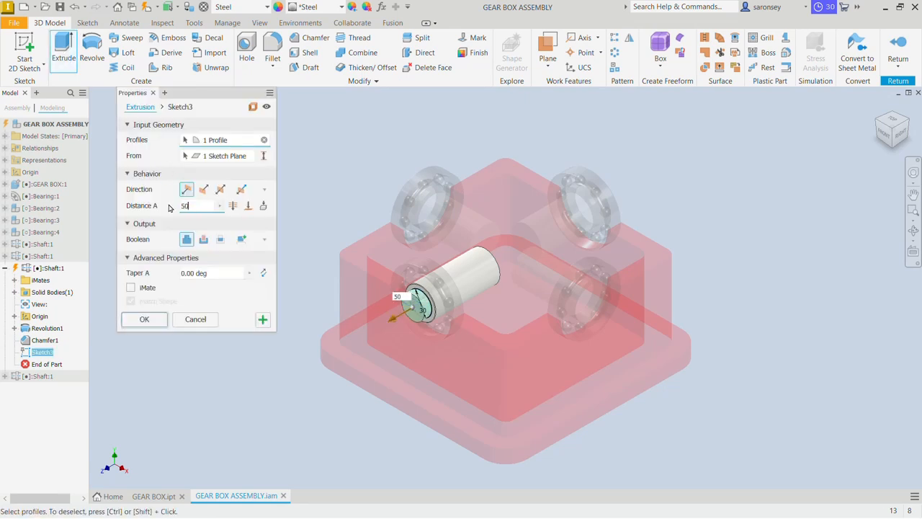
text(0)
click(136, 318)
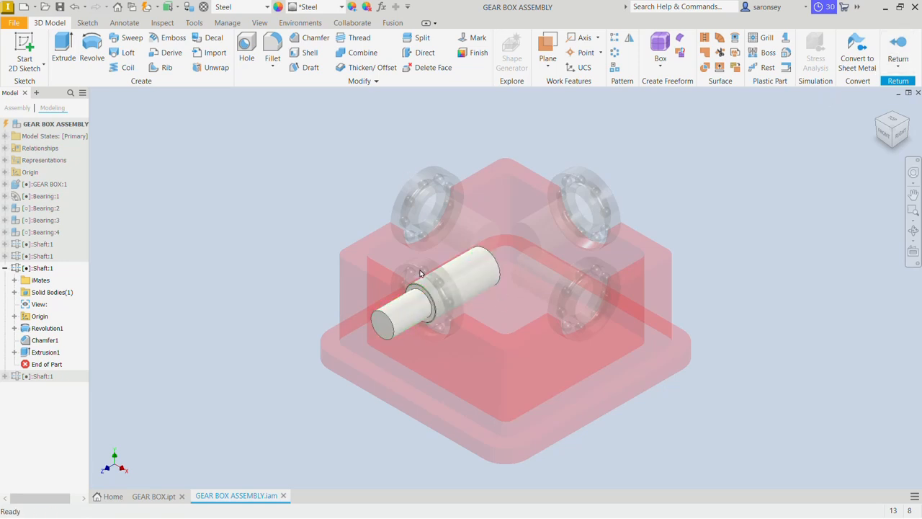
click(896, 42)
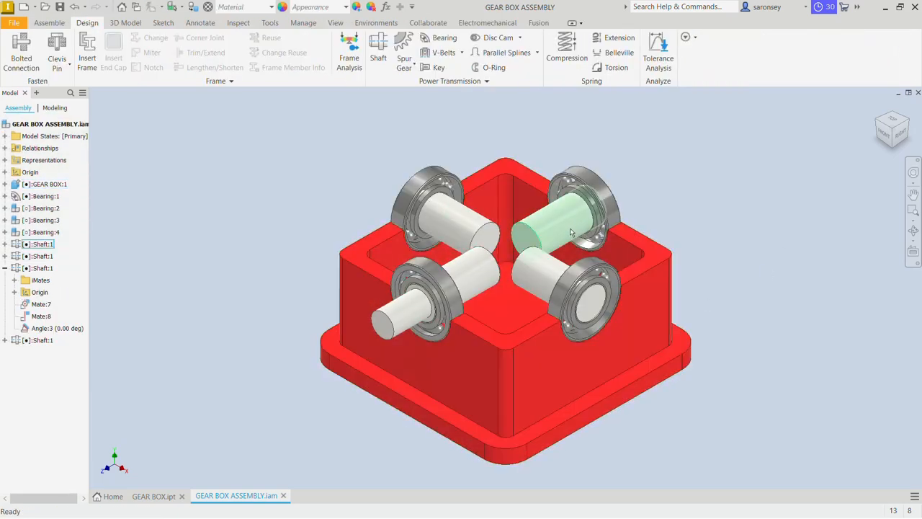
Step: Edit the right wall shaft in place and sketch a centred 30 mm diameter circle on its outer end face
double_click(589, 308)
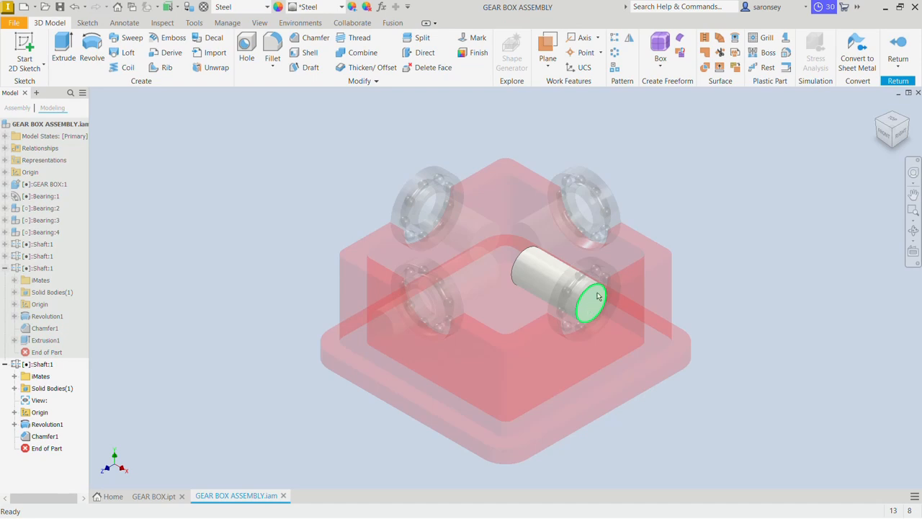
click(597, 297)
click(668, 289)
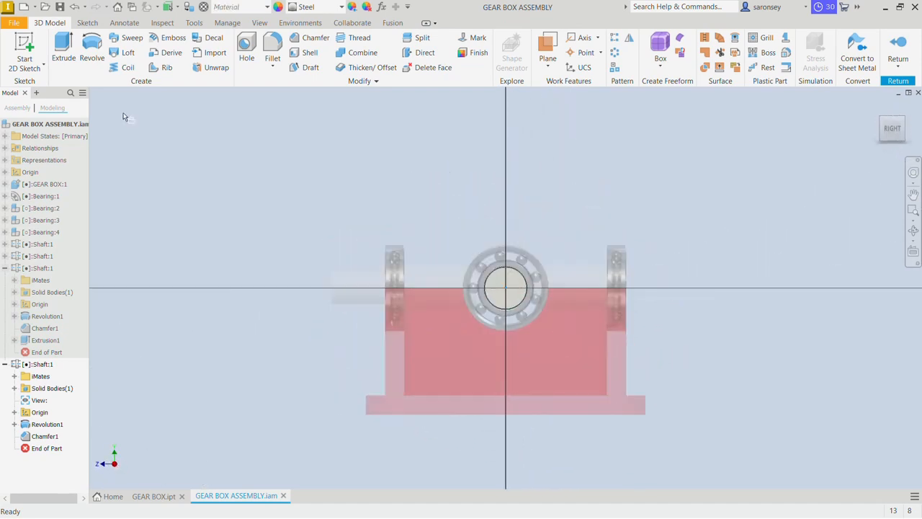
click(90, 48)
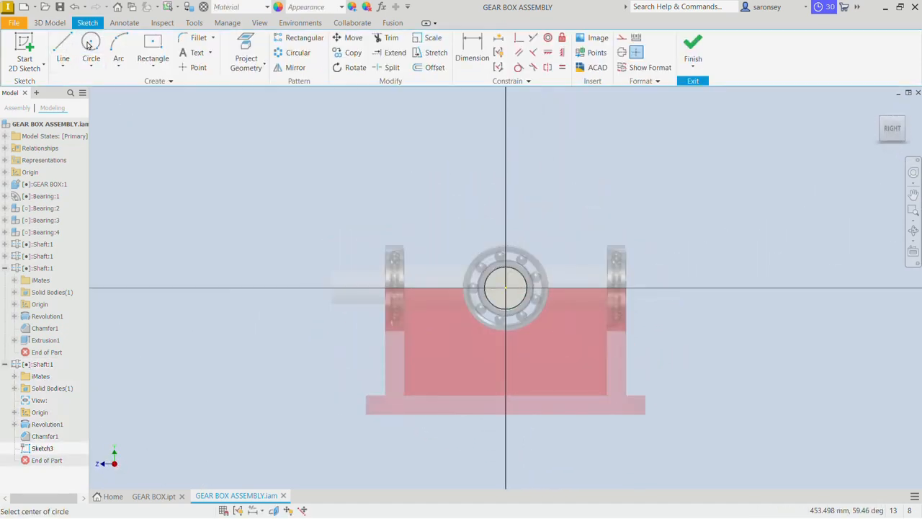
click(505, 288)
text(30)
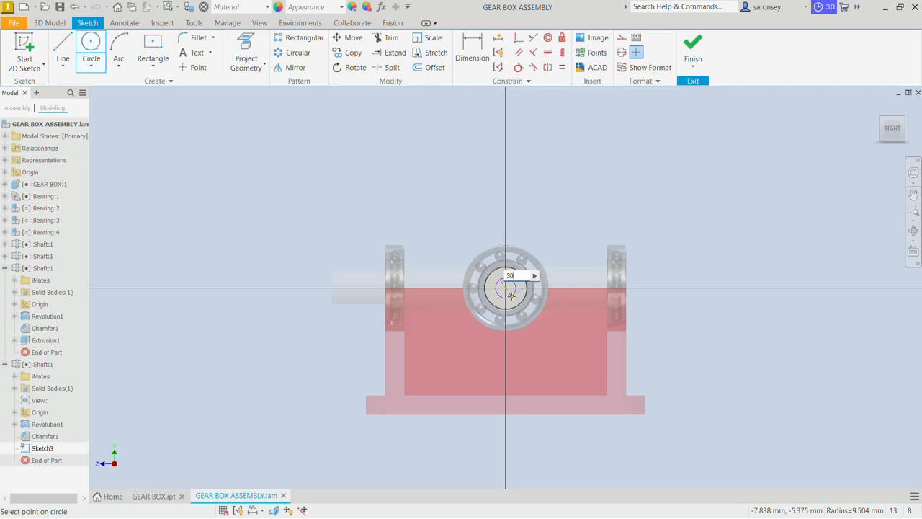
key(Return)
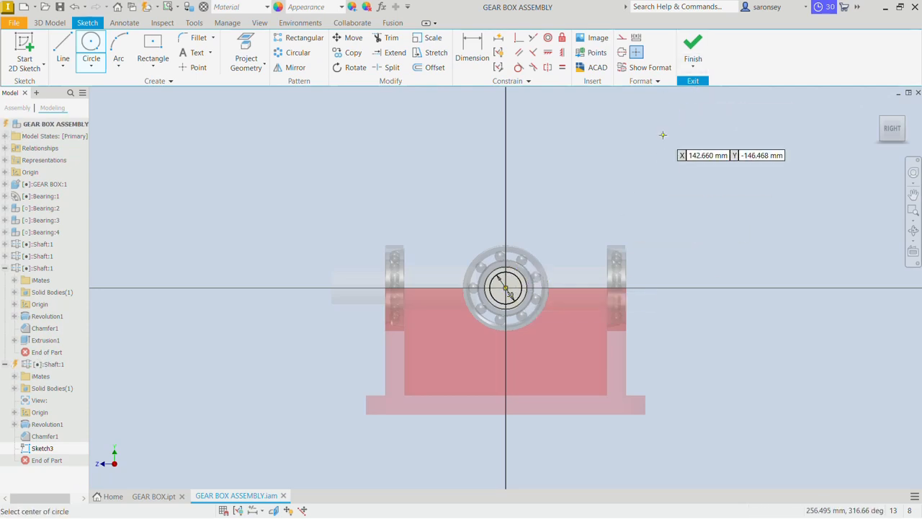
Step: Extrude the right shaft's 30 mm circle outward by 50 mm, joined to the shaft, and return to the assembly
key(F6)
key(e)
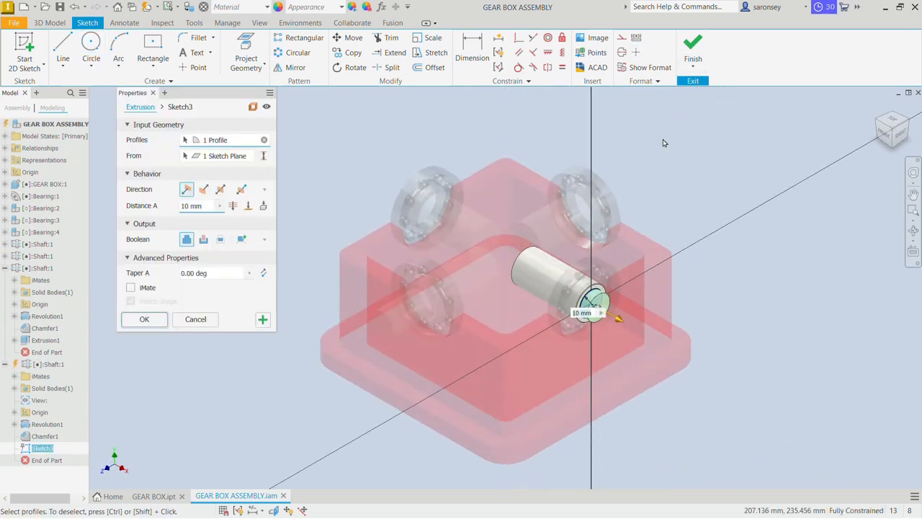
drag(205, 208, 172, 212)
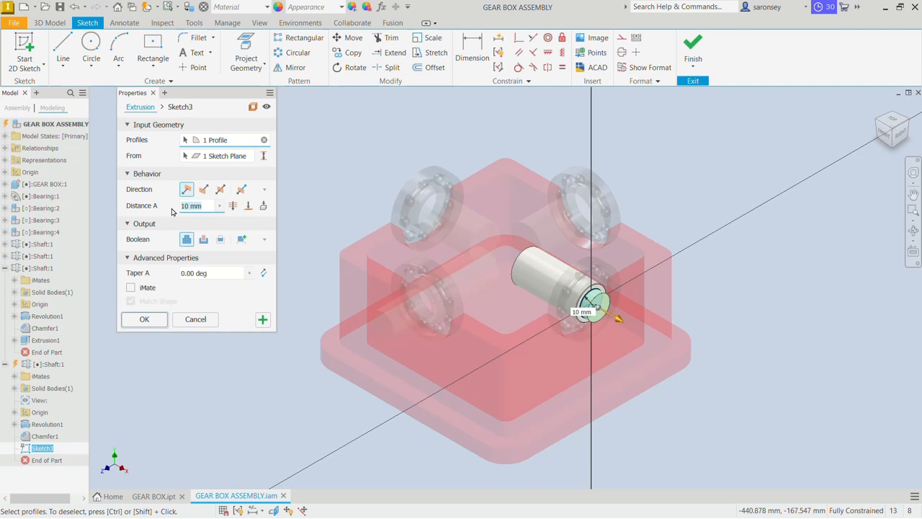
text(50)
click(162, 320)
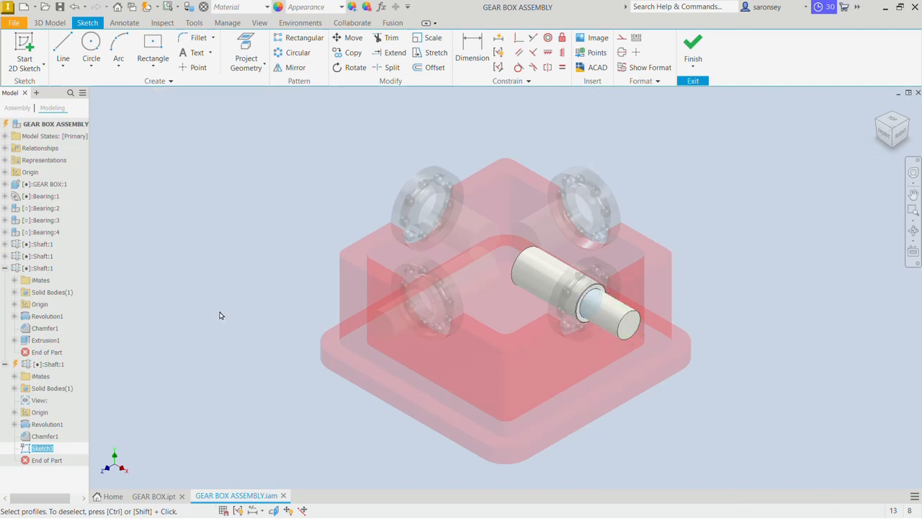
click(894, 47)
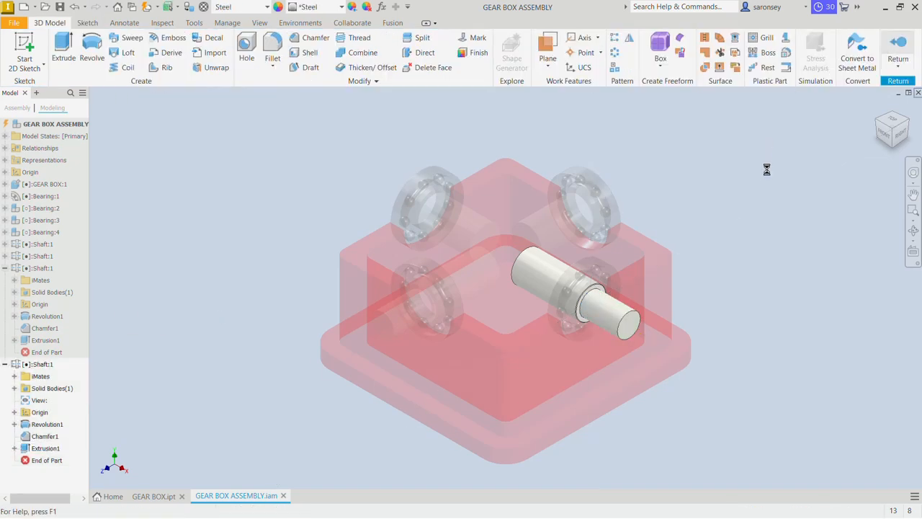
Step: Edit the back wall shaft in place and sketch a centred 30 mm diameter circle on its outer end face
shift+middle_drag(759, 309, 638, 297)
double_click(627, 302)
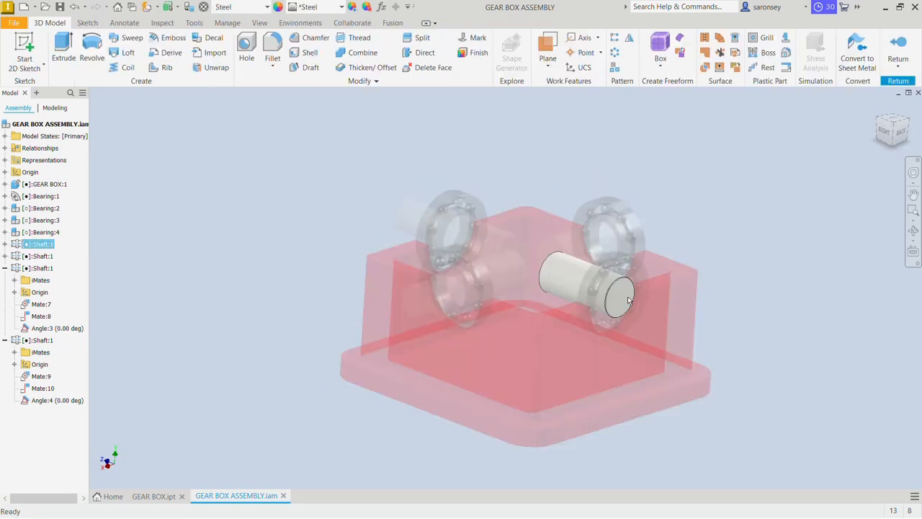
click(619, 305)
click(692, 303)
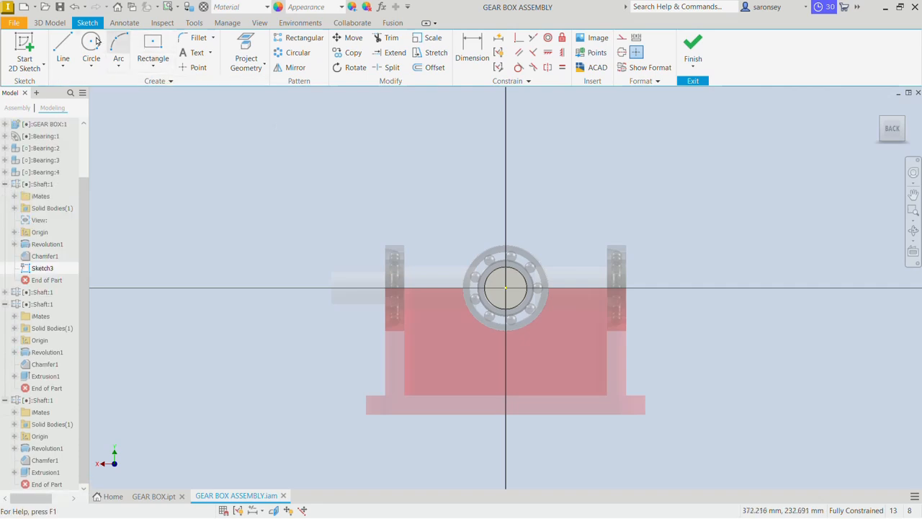
click(91, 49)
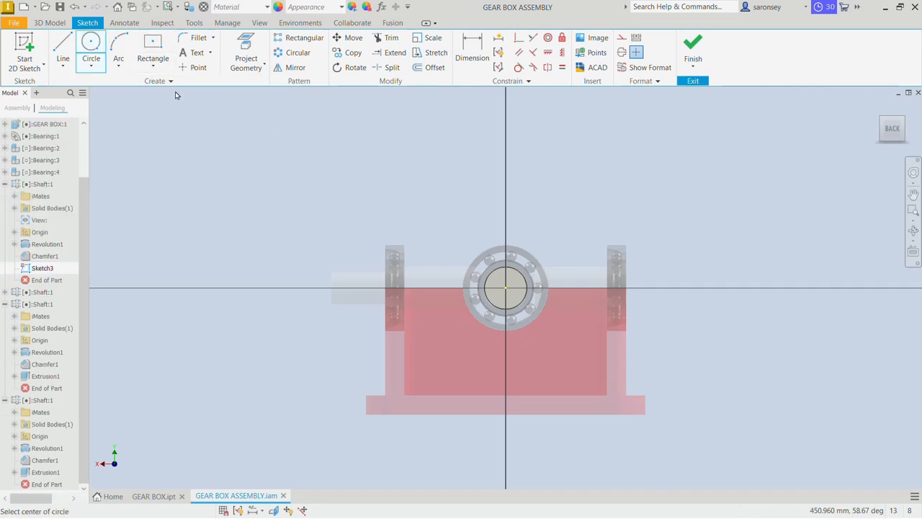
click(506, 287)
text(3)
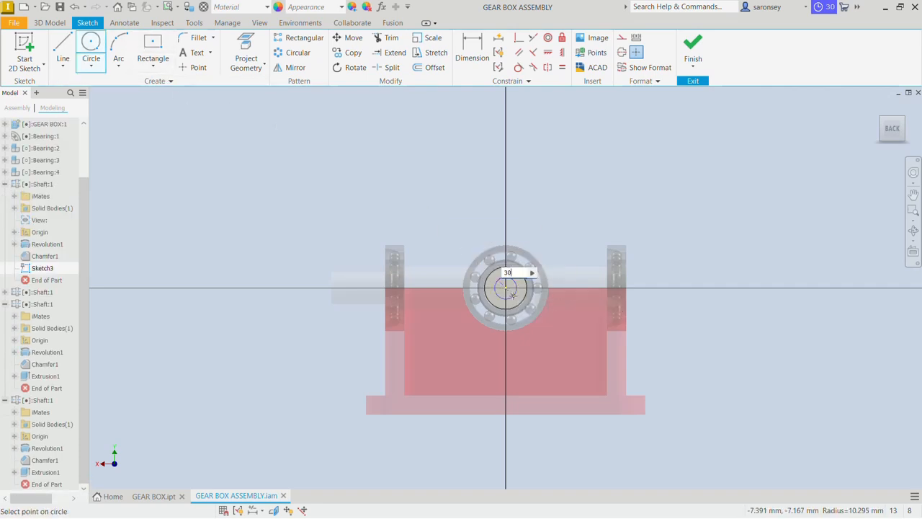
text(0)
key(Return)
Step: Extrude the back shaft's 30 mm circle outward by 50 mm, joined to the shaft
key(e)
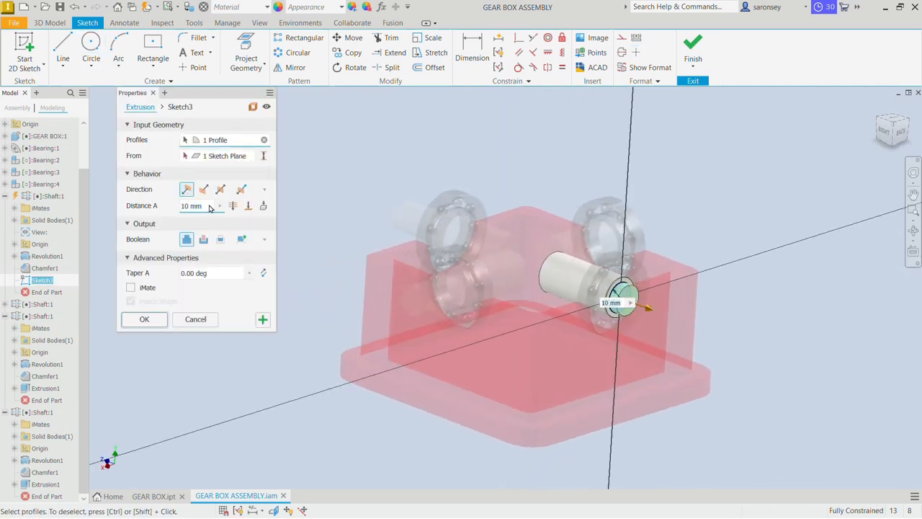
text(50)
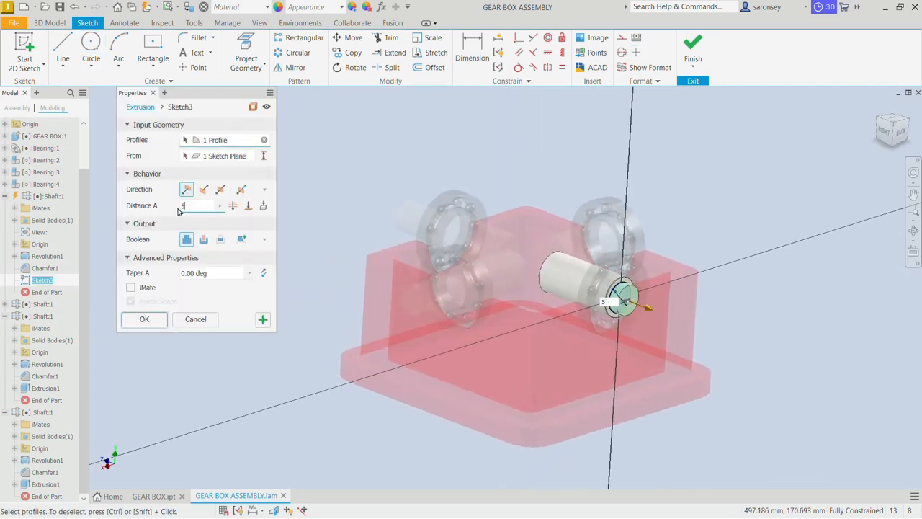
click(158, 317)
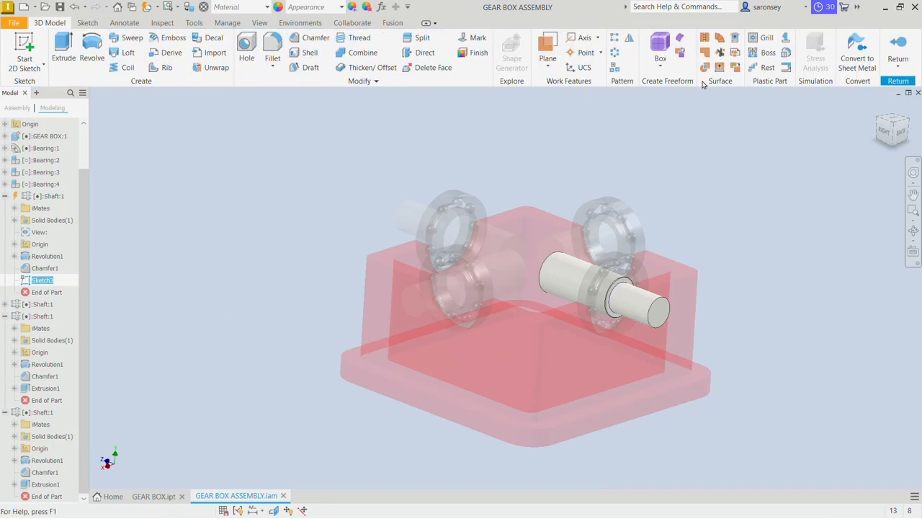
Step: Return to the assembly, edit the left wall shaft in place and sketch a centred 30 mm diameter circle on its outer end face
click(898, 54)
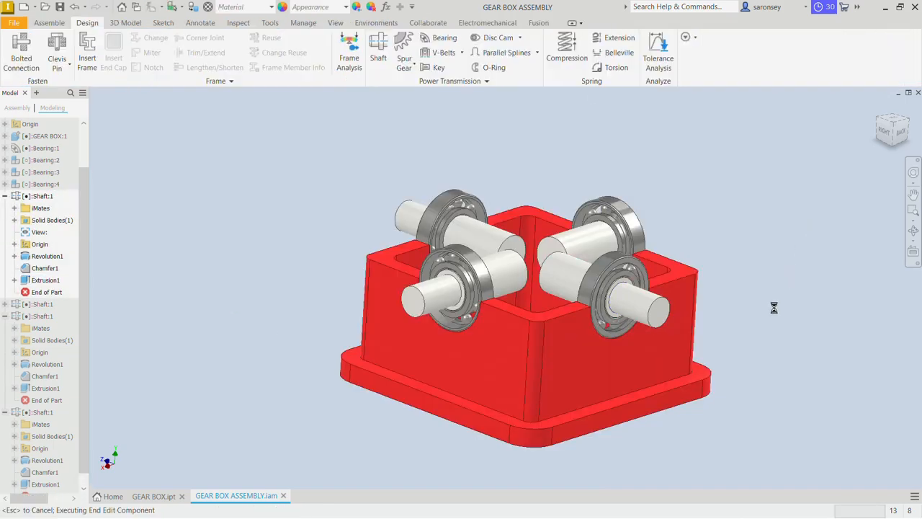
shift+middle_drag(757, 333, 517, 306)
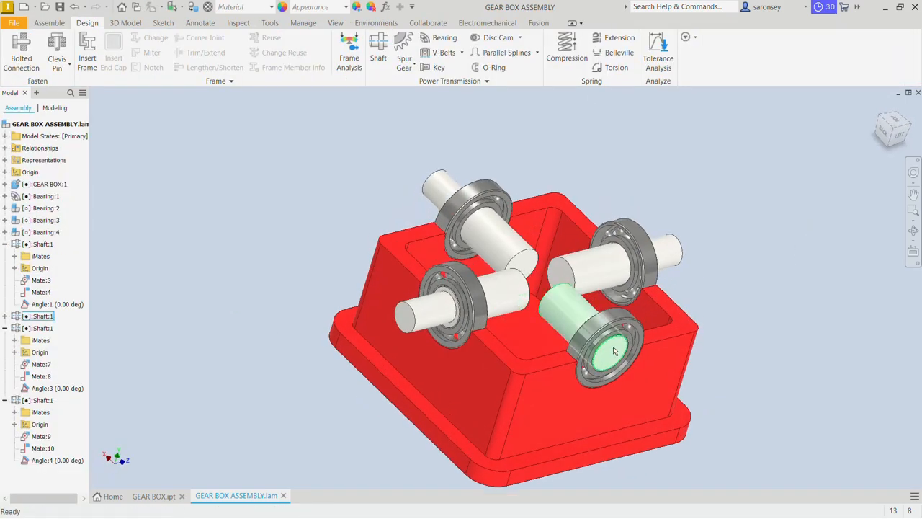
double_click(573, 314)
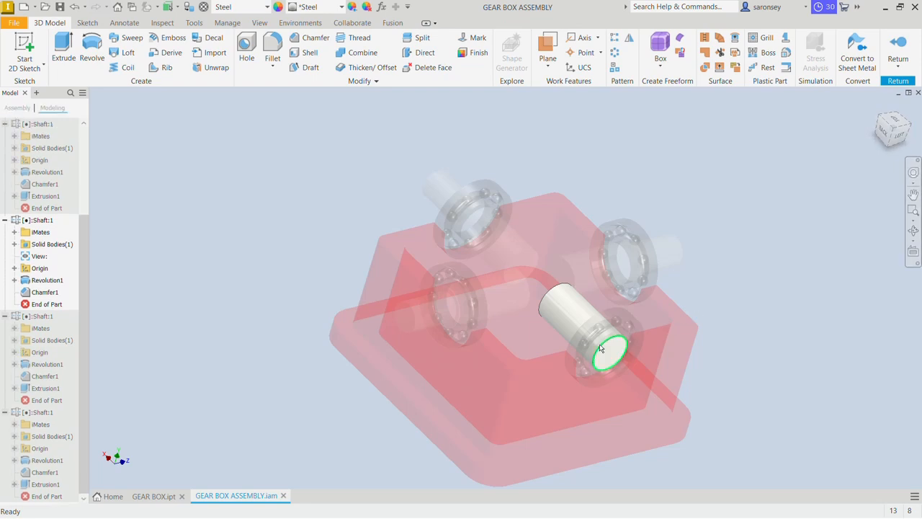
click(604, 350)
key(s)
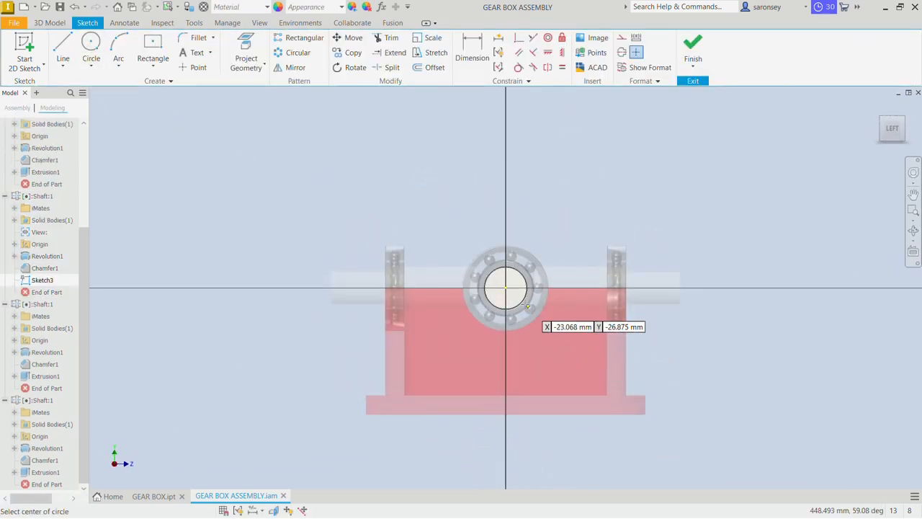
click(506, 288)
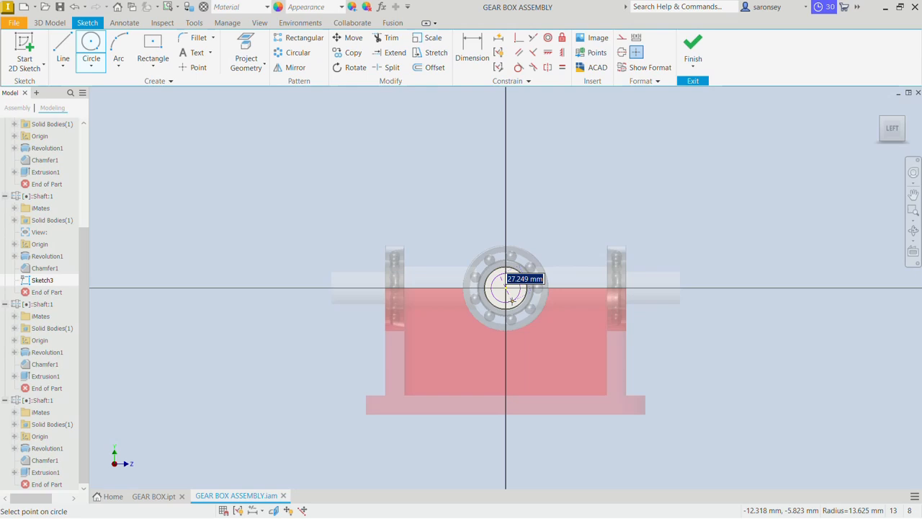
text(30)
key(Return)
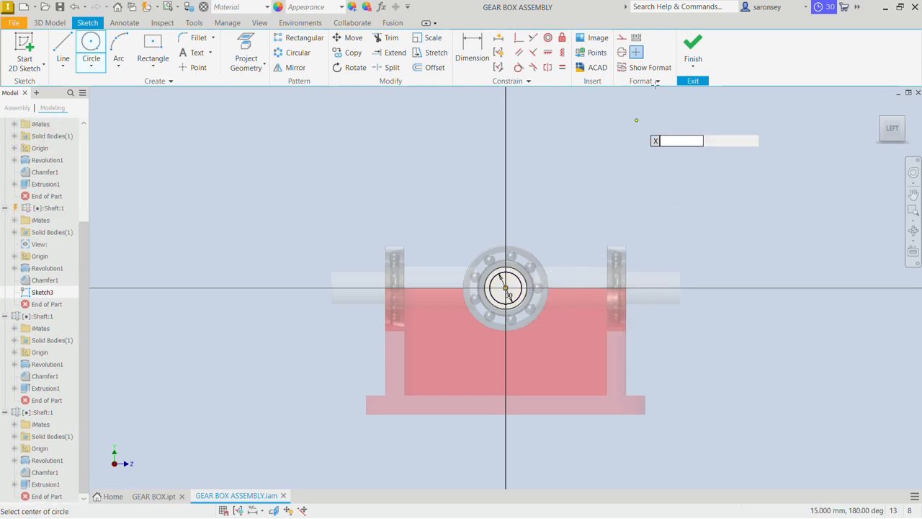
click(690, 49)
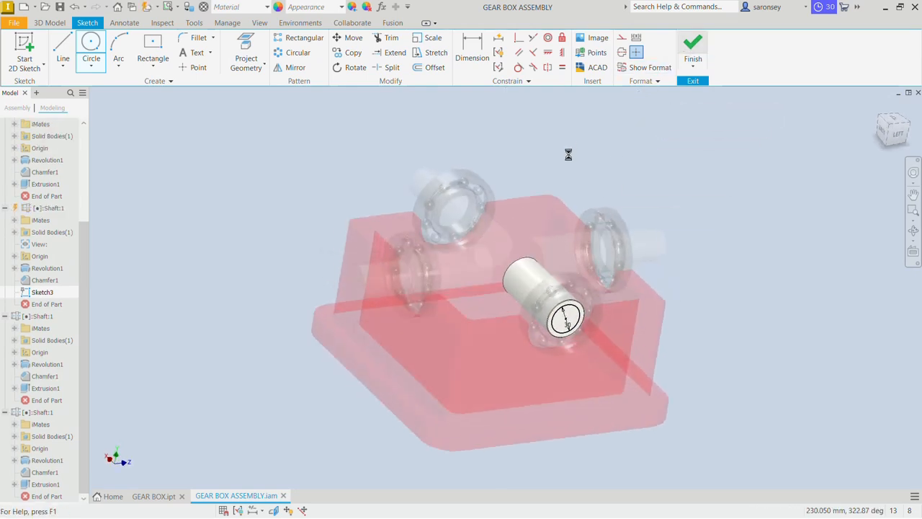
Step: Extrude the left shaft's 30 mm circle outward by 50 mm, joined to the shaft, and return to the assembly in the home view
click(65, 48)
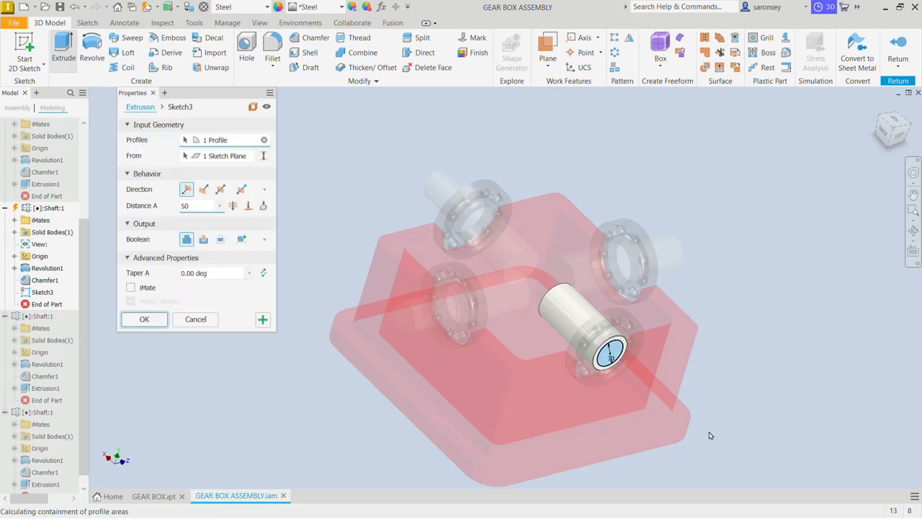
drag(206, 207, 164, 206)
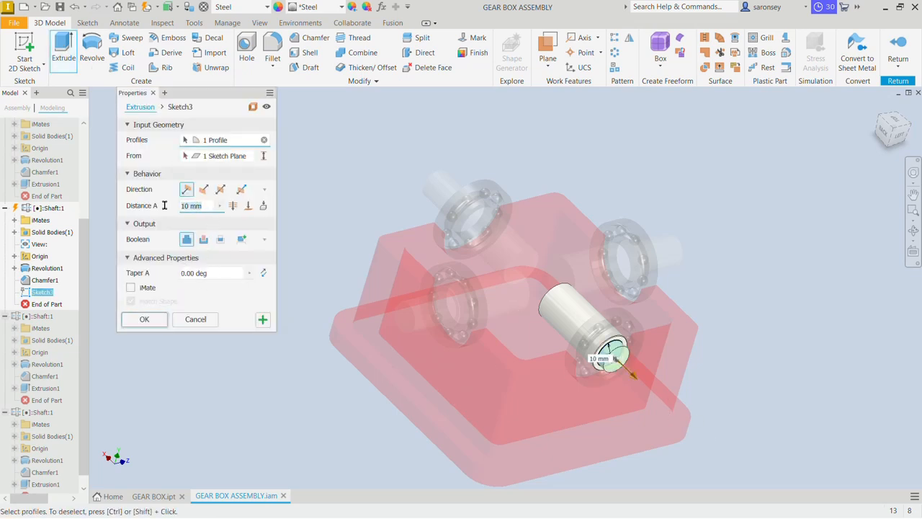
text(50)
click(149, 319)
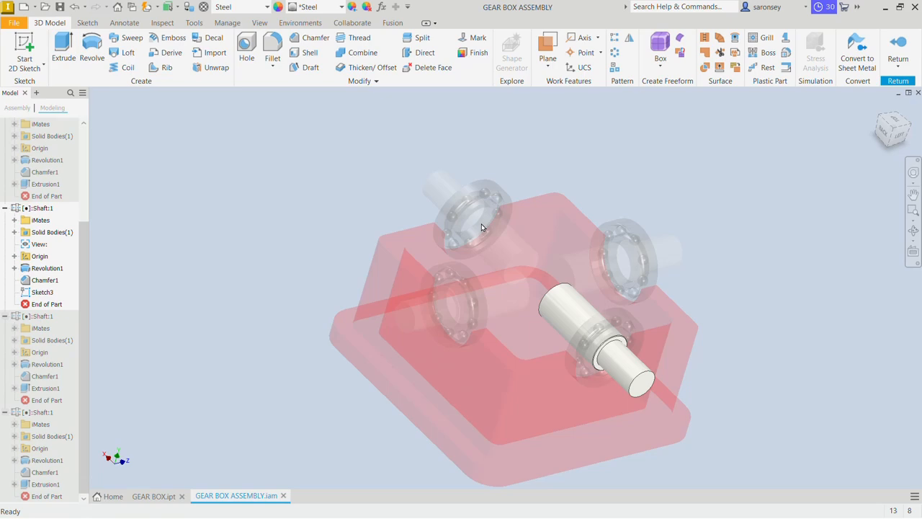
click(898, 62)
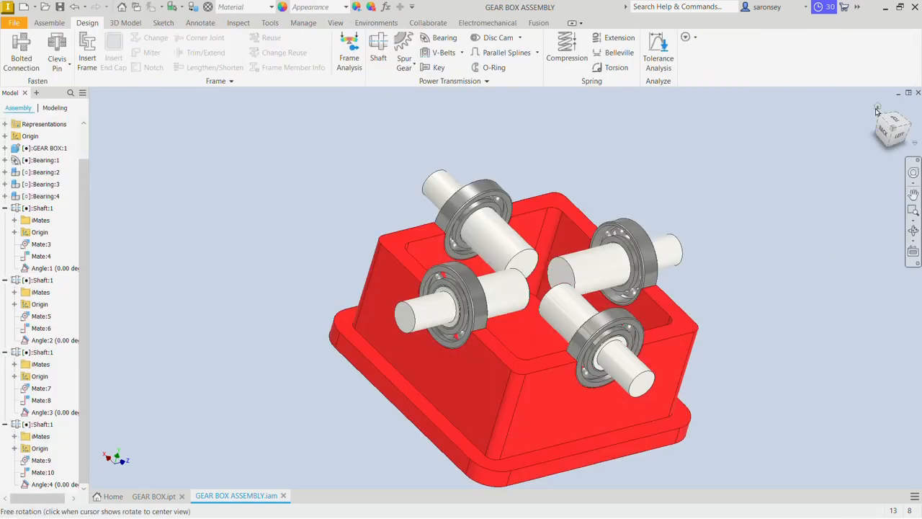
click(877, 108)
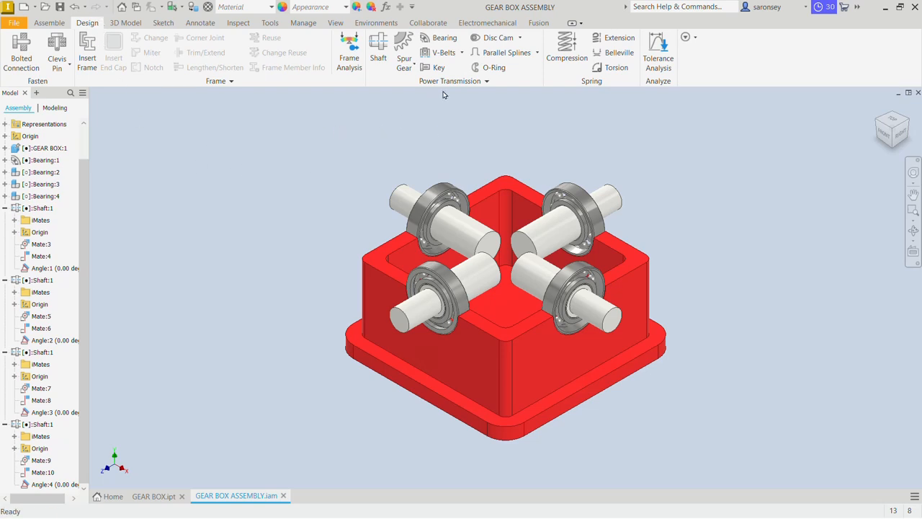
Step: Start a bevel gear pair with Gear2 placed on the left wall shaft's cylindrical face and Gear1 on the back wall shaft's
click(414, 69)
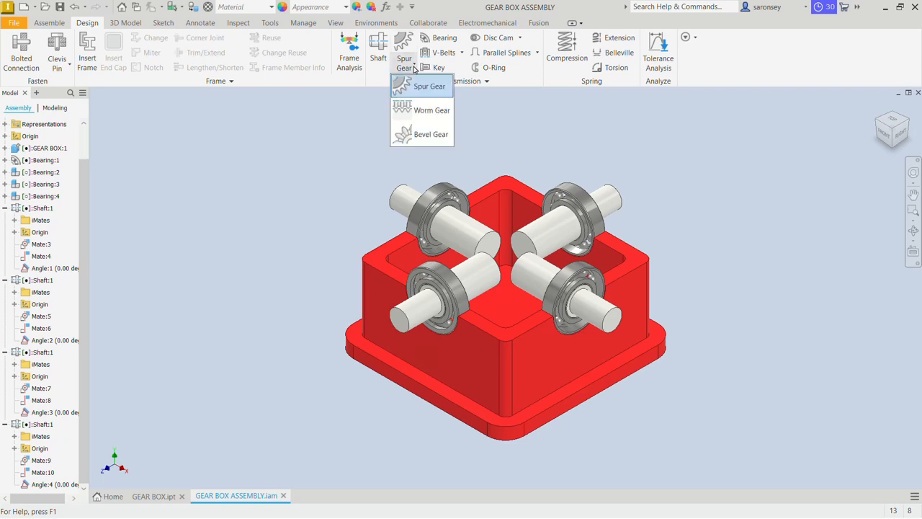
click(415, 137)
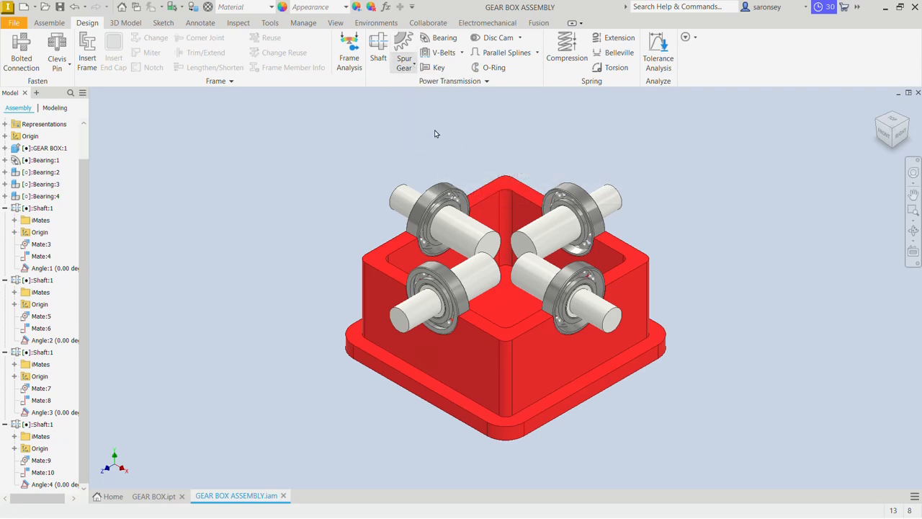
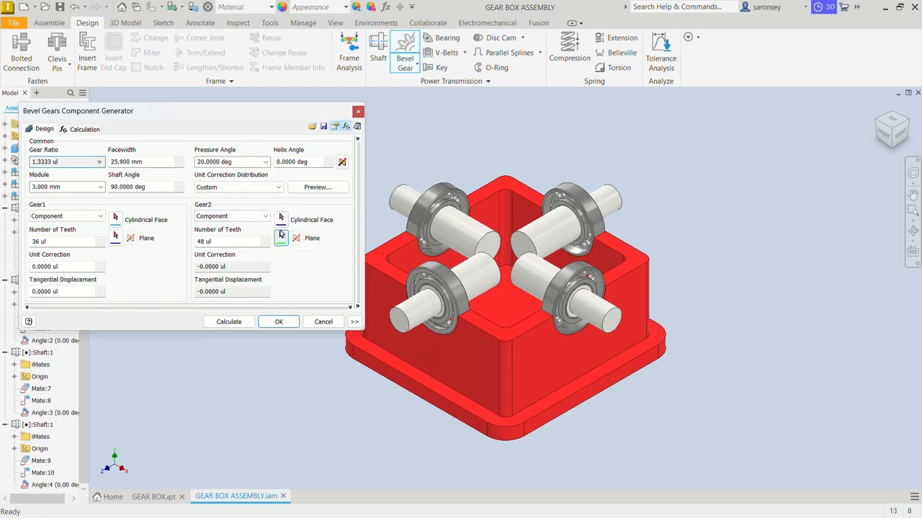
click(282, 220)
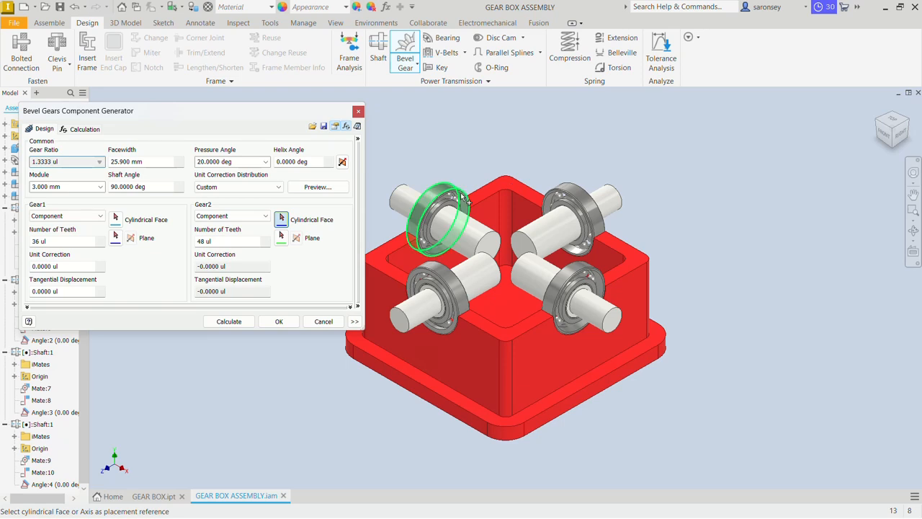
click(474, 236)
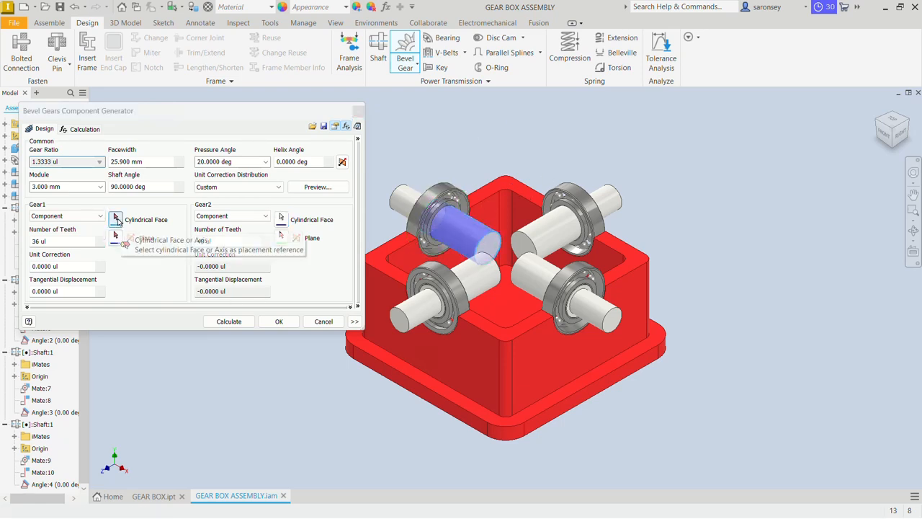
click(116, 219)
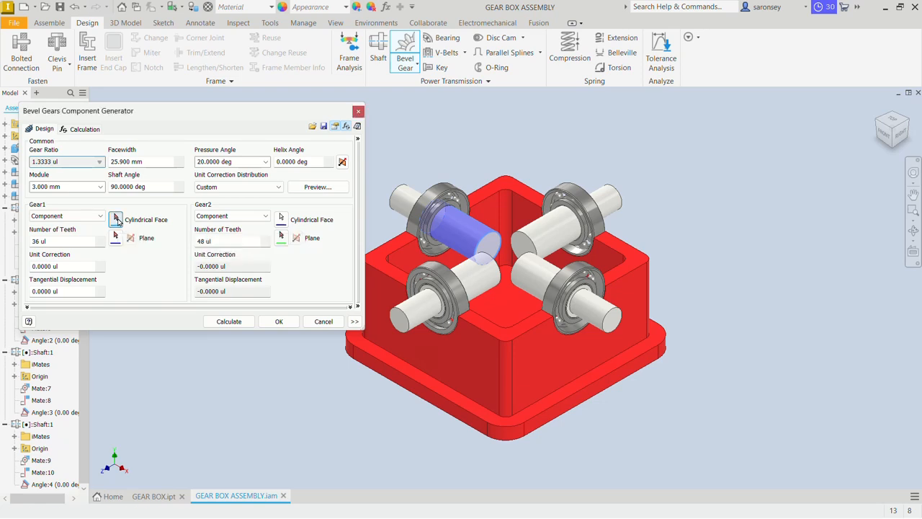
click(560, 241)
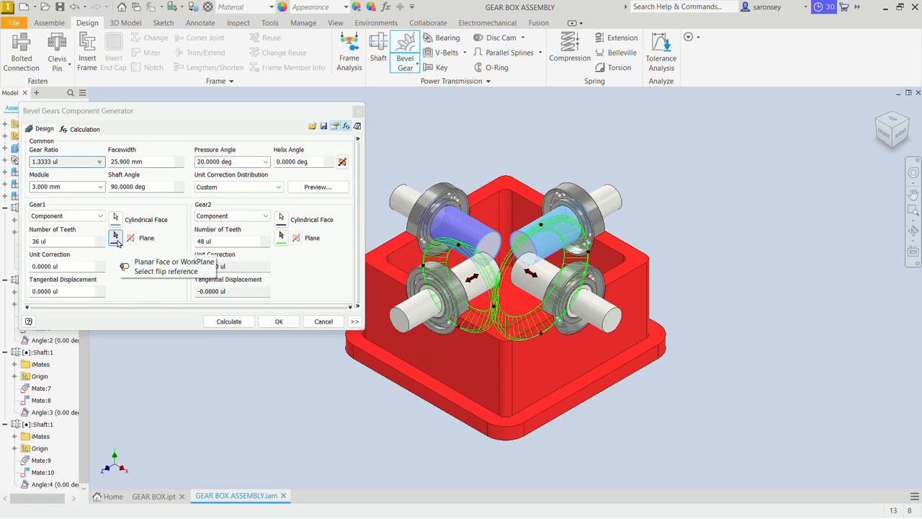
Step: Set the front and right inner wall faces as Gear1 and Gear2 flip references and generate the 36- and 48-tooth bevel gears
click(116, 238)
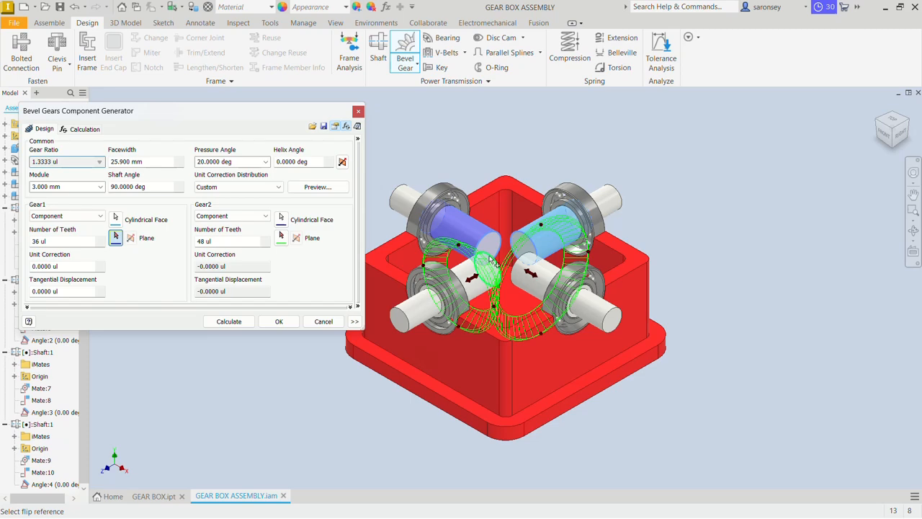
shift+middle_drag(487, 261, 472, 303)
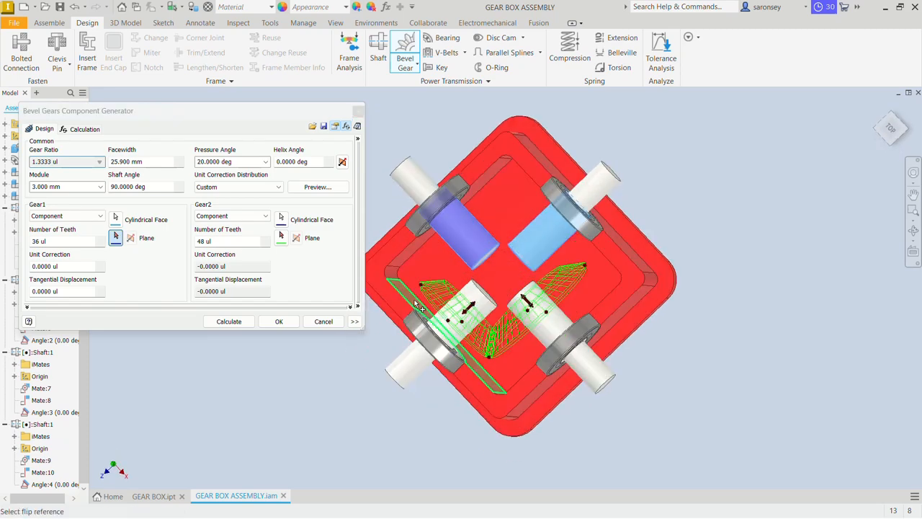
middle_drag(418, 306, 458, 285)
key(F6)
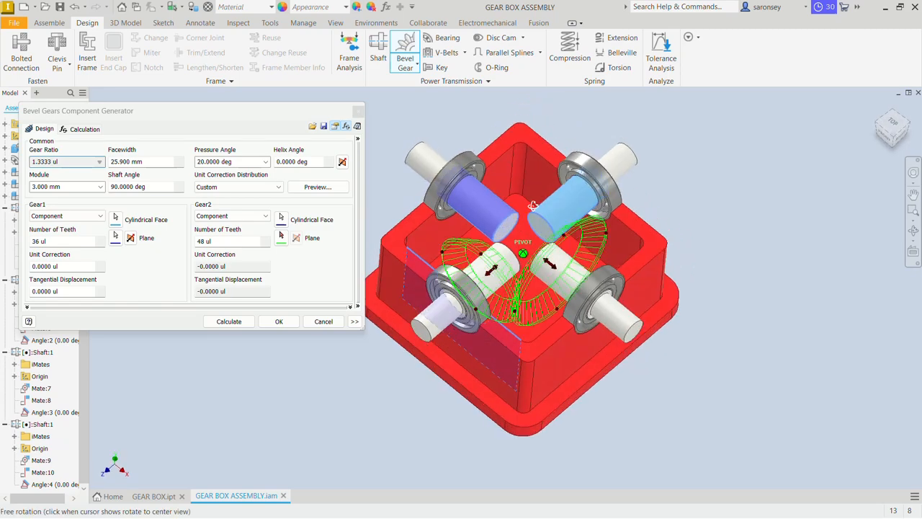
click(281, 239)
mouse_move(529, 279)
shift+middle_down()
mouse_move(560, 295)
mouse_move(614, 252)
shift+middle_up()
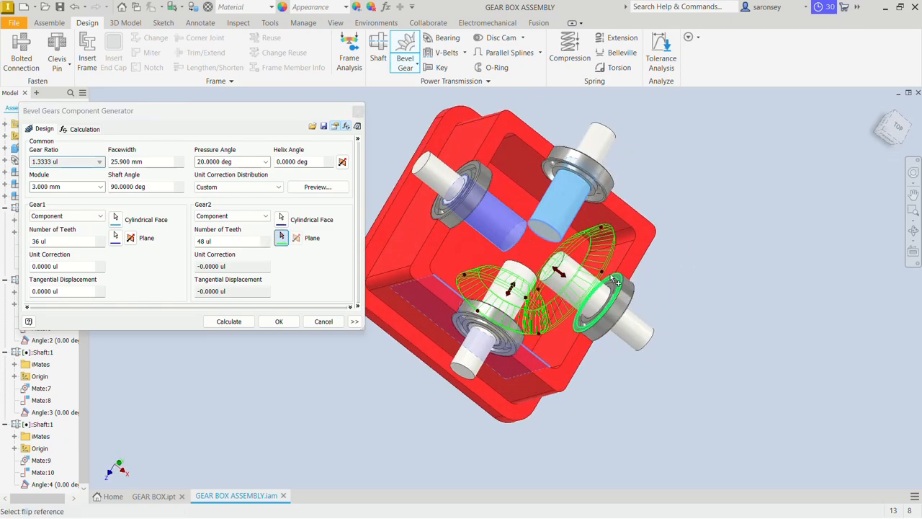
click(614, 252)
key(F5)
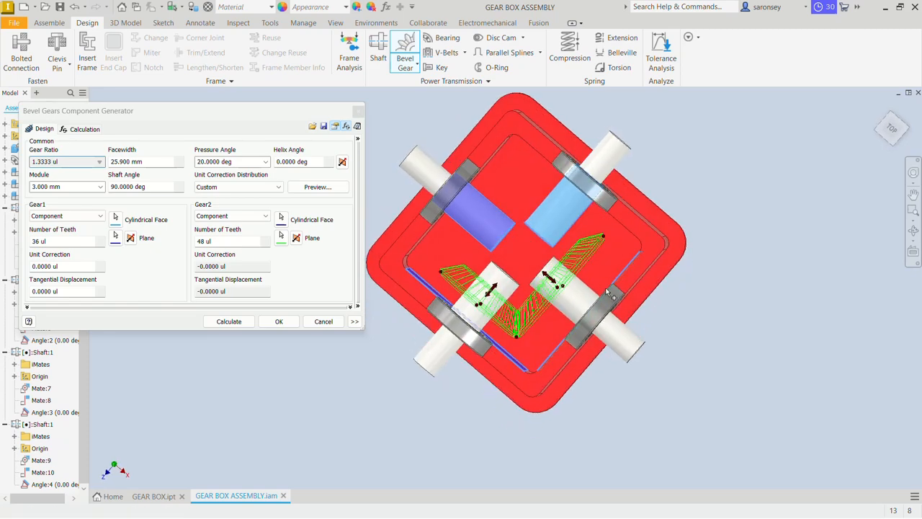
click(278, 321)
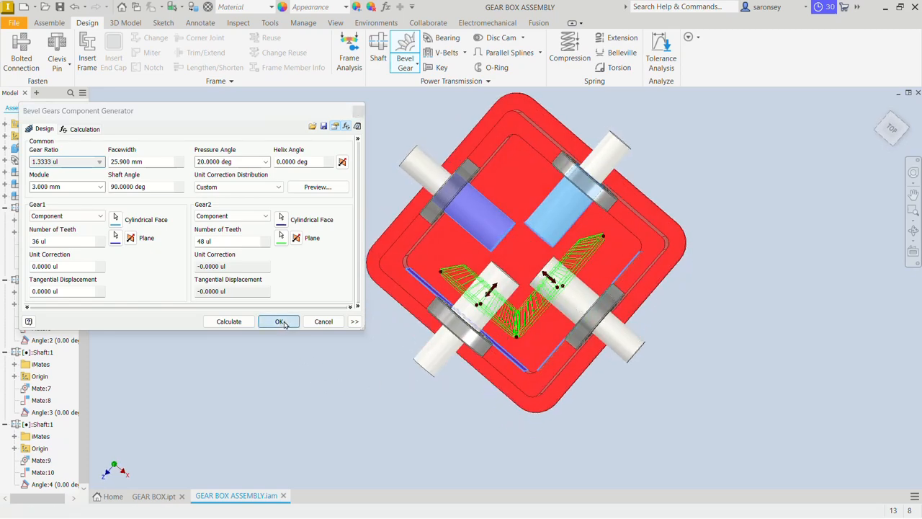
click(280, 296)
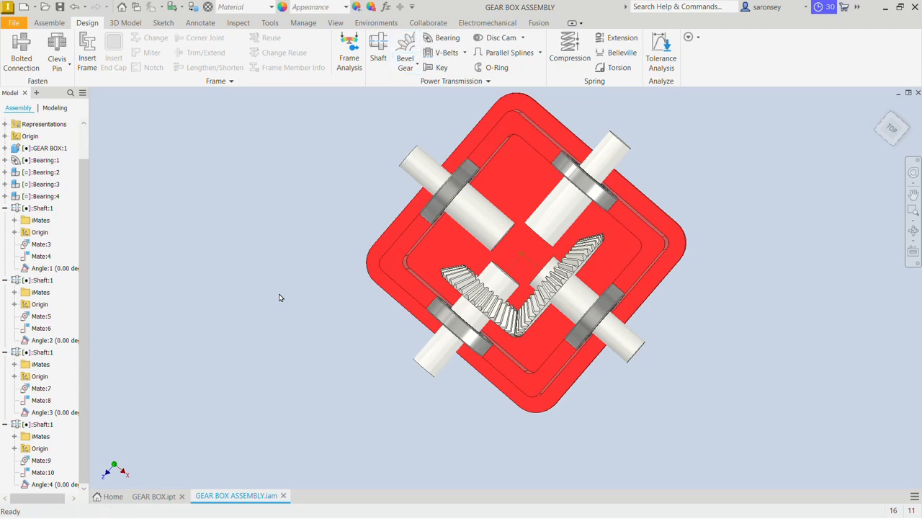
Step: Examine how the two bevel gears mesh and sit on the front and right shafts inside the housing
mouse_move(376, 414)
shift+middle_down()
mouse_move(371, 369)
mouse_move(355, 347)
mouse_move(351, 386)
shift+middle_up()
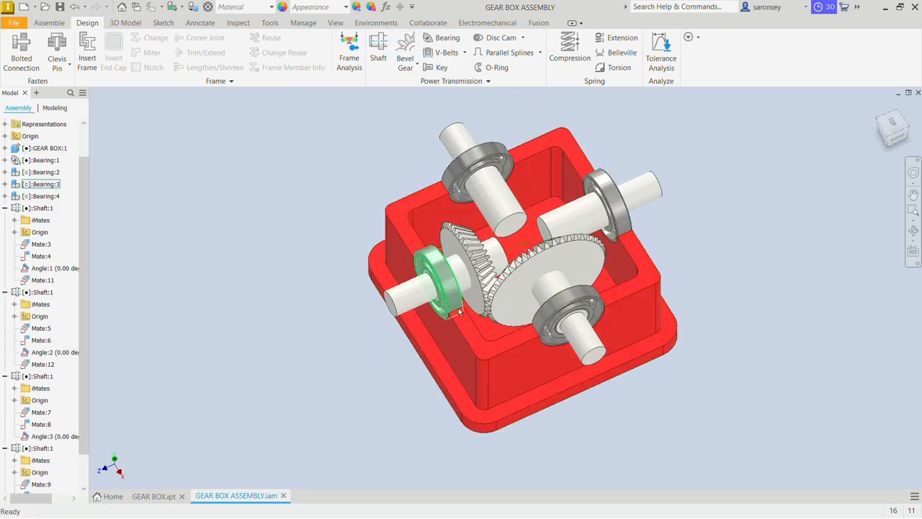
drag(568, 253, 545, 269)
click(513, 313)
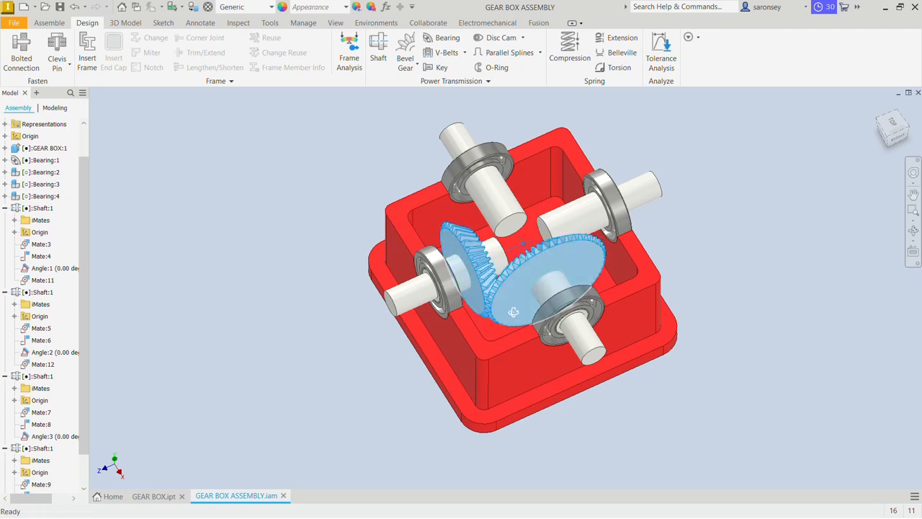
shift+middle_drag(513, 313, 537, 288)
click(787, 261)
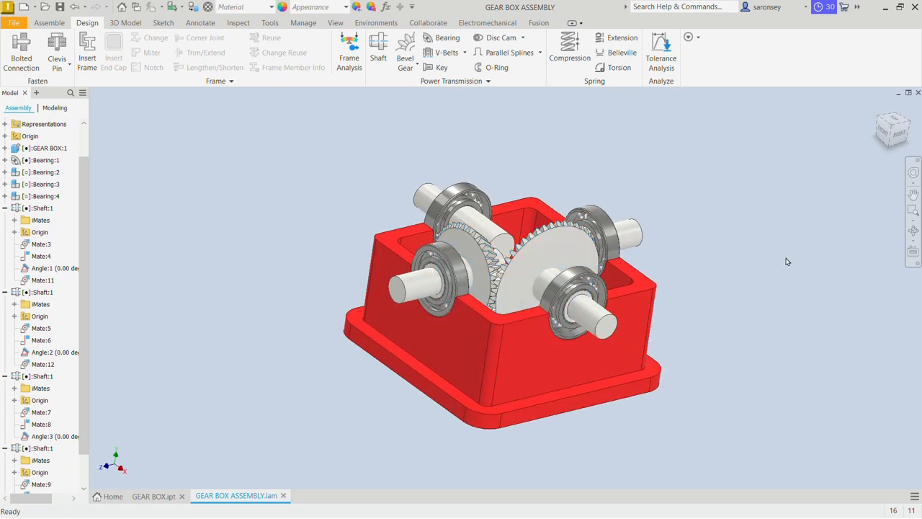
click(879, 116)
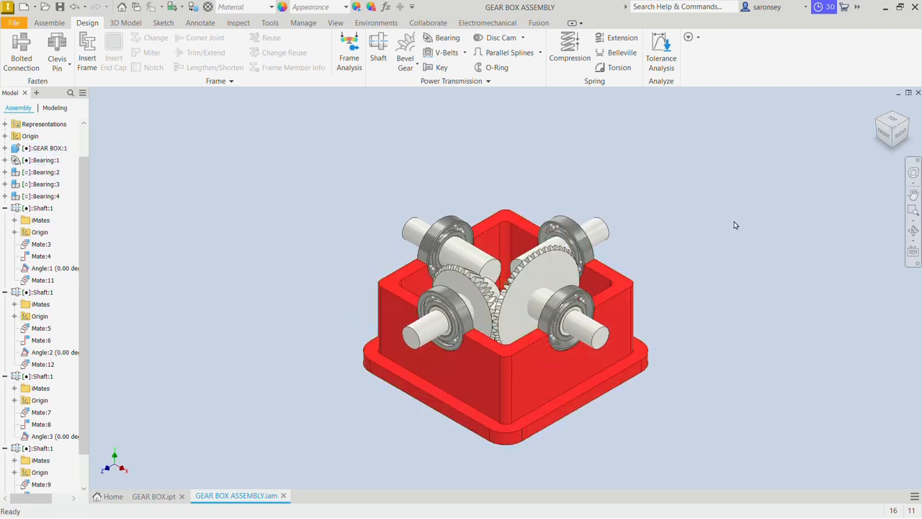
key(ctrl+z)
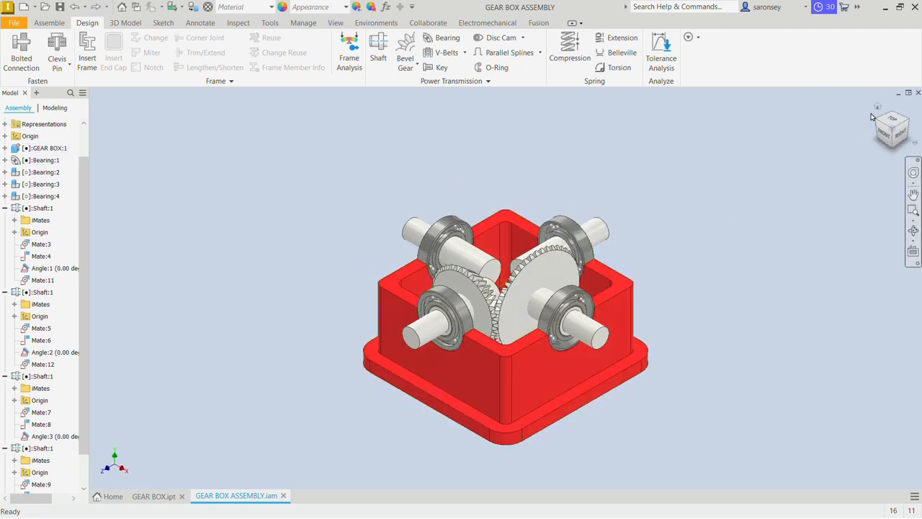
shift+middle_drag(795, 173, 661, 238)
scroll(661, 238, up, 5)
scroll(661, 238, down, 4)
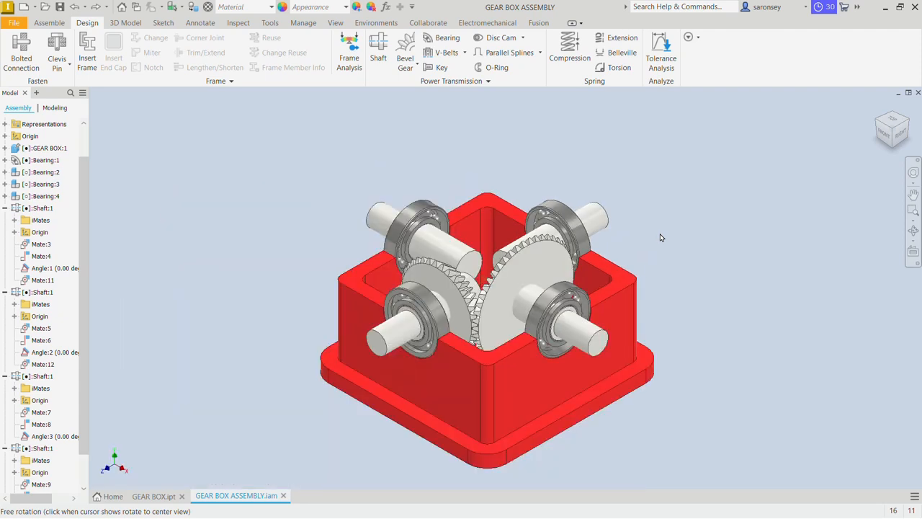
Step: Start a second bevel gear pair with Gear1 on the back shaft's cylindrical face and Gear2 on the left shaft's
click(409, 48)
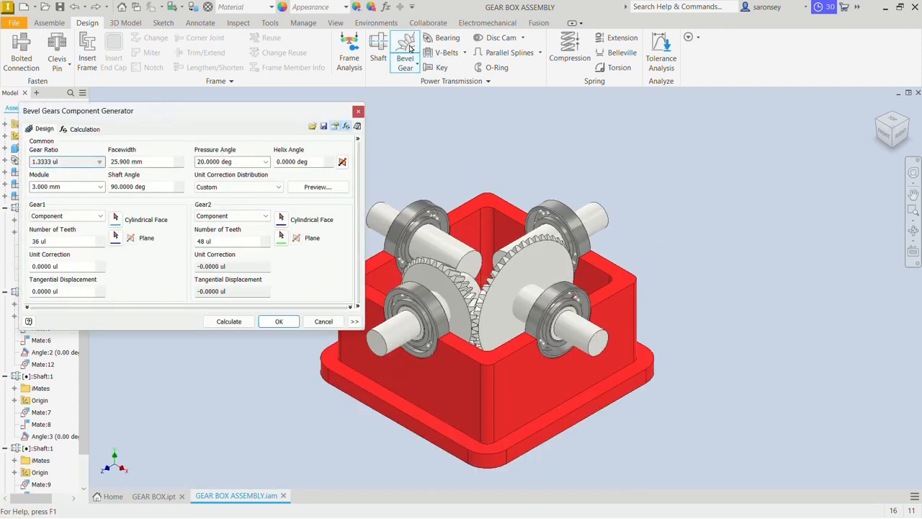
click(119, 221)
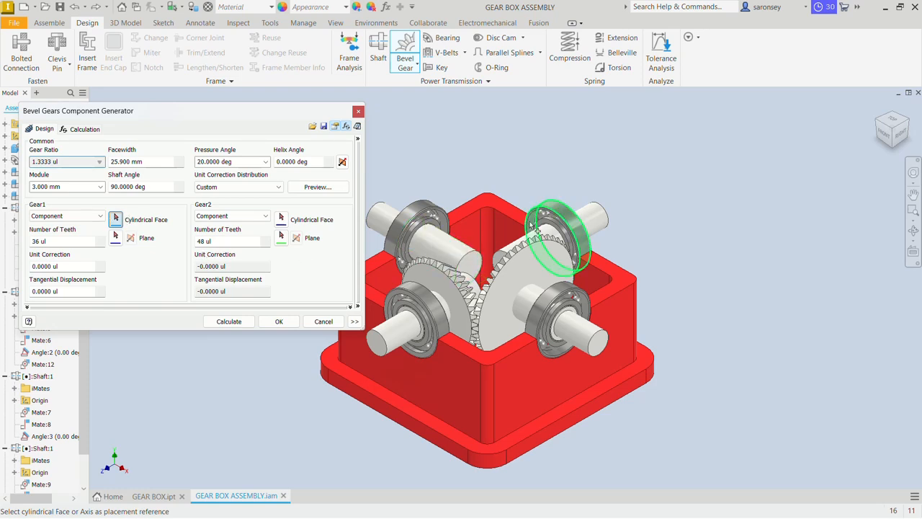
shift+middle_drag(500, 241, 498, 291)
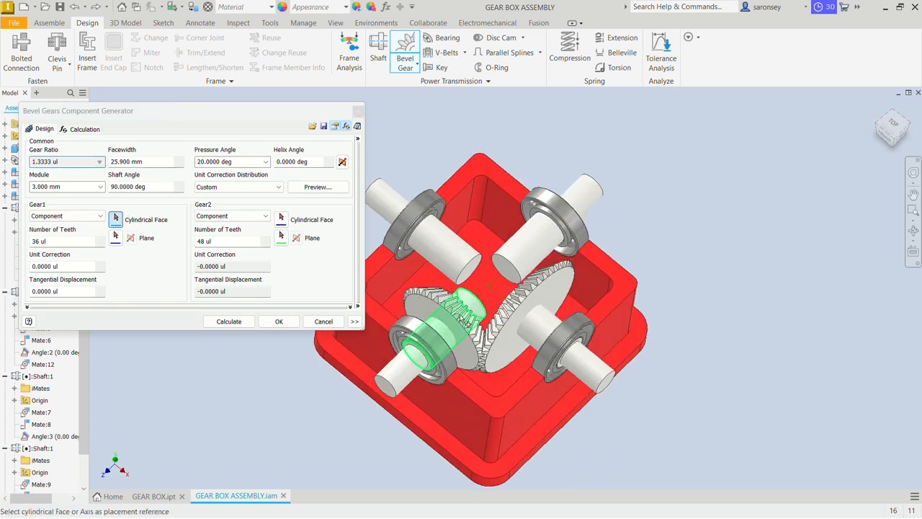
click(531, 257)
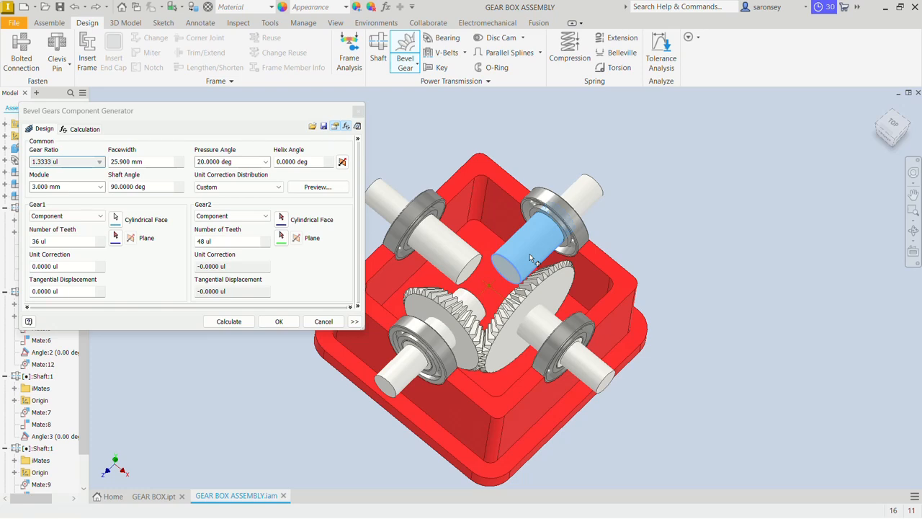
click(281, 220)
click(457, 261)
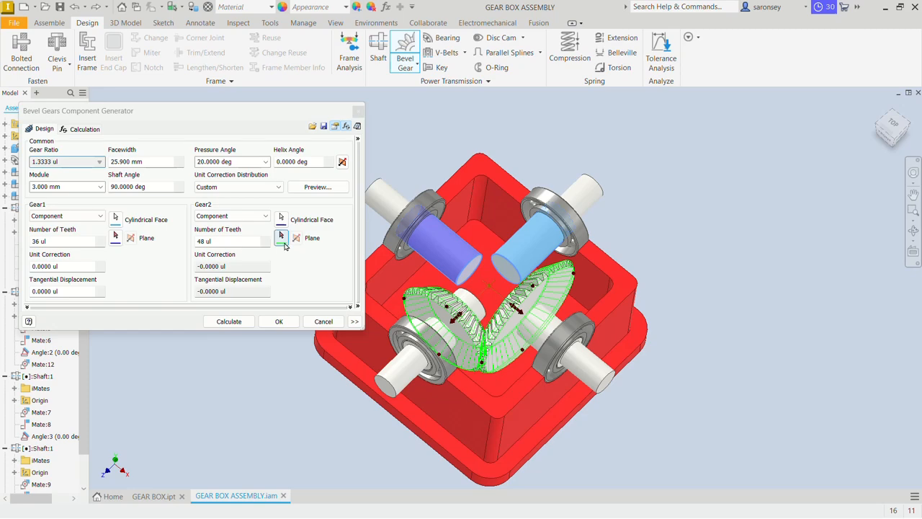
Step: Set the left and back inner wall faces as Gear2 and Gear1 flip references and generate the second 36- and 48-tooth gear pair
click(286, 242)
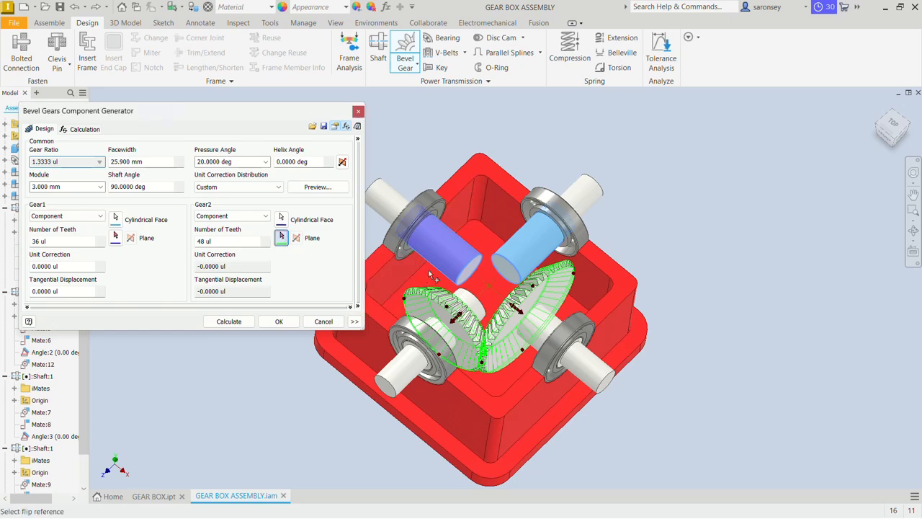
shift+middle_drag(460, 275, 476, 283)
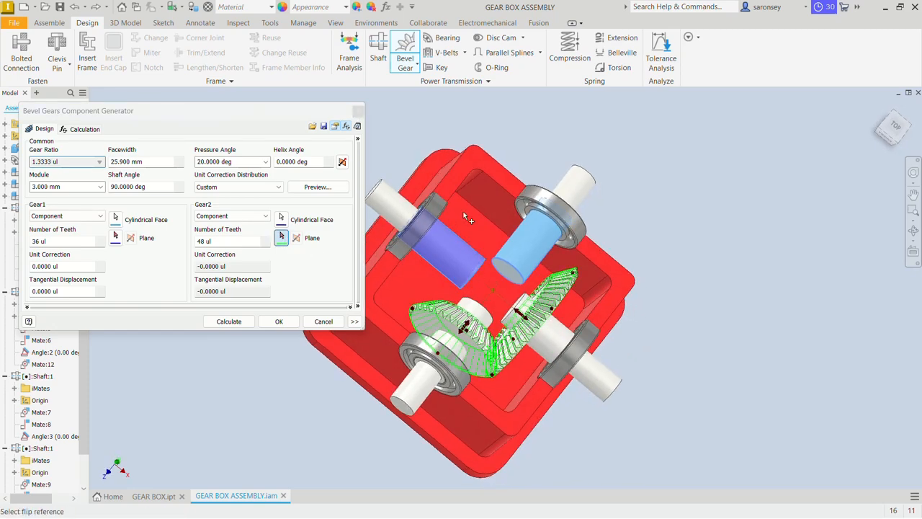
shift+middle_drag(465, 200, 470, 206)
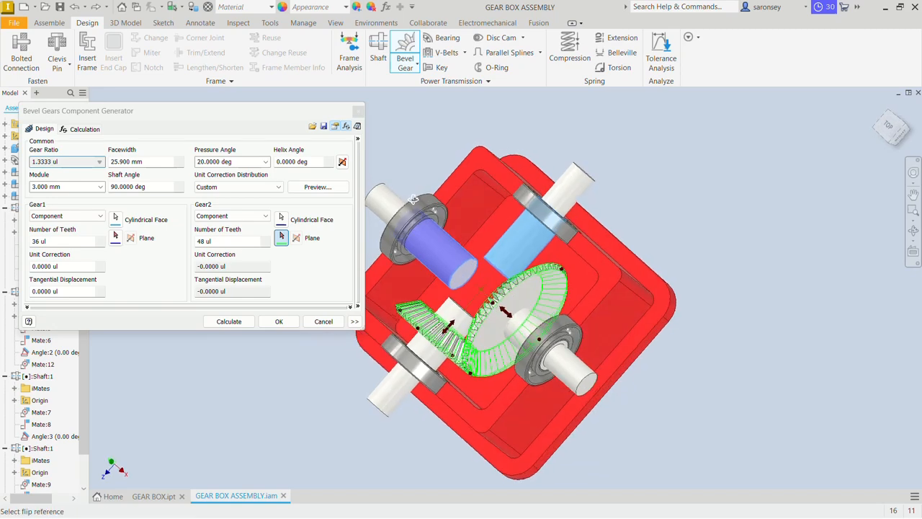
click(472, 209)
shift+middle_drag(475, 246, 474, 226)
click(115, 239)
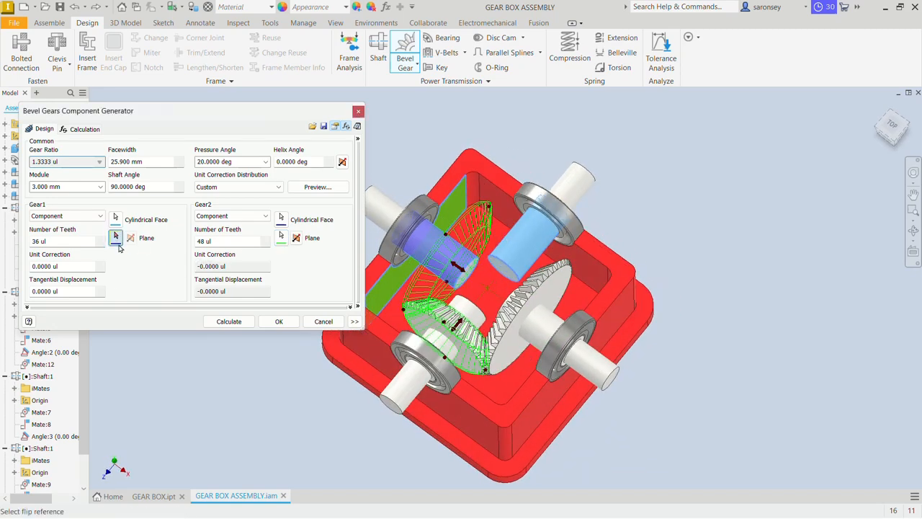
click(566, 256)
shift+middle_drag(543, 296, 548, 331)
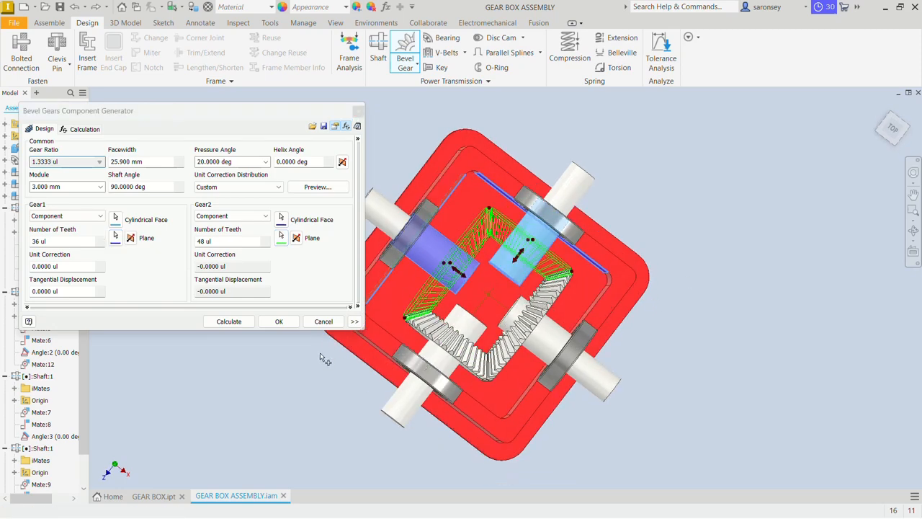
click(279, 321)
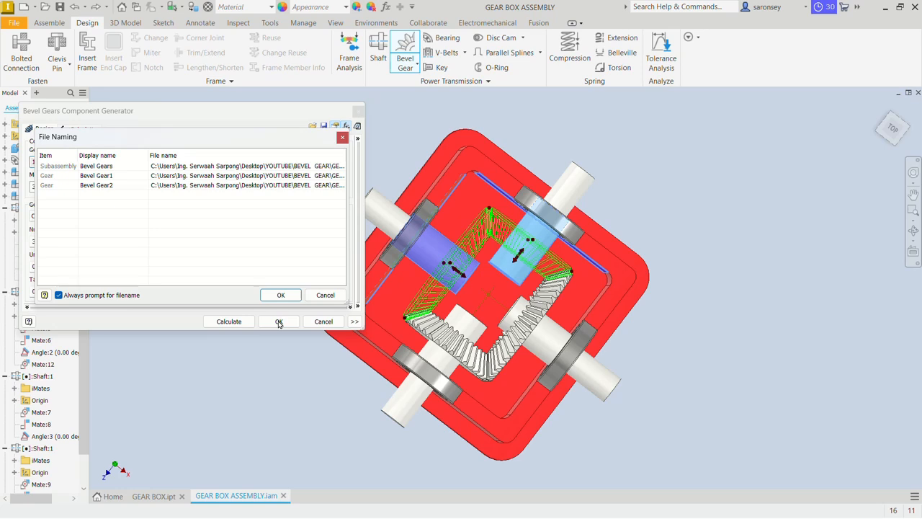
click(281, 296)
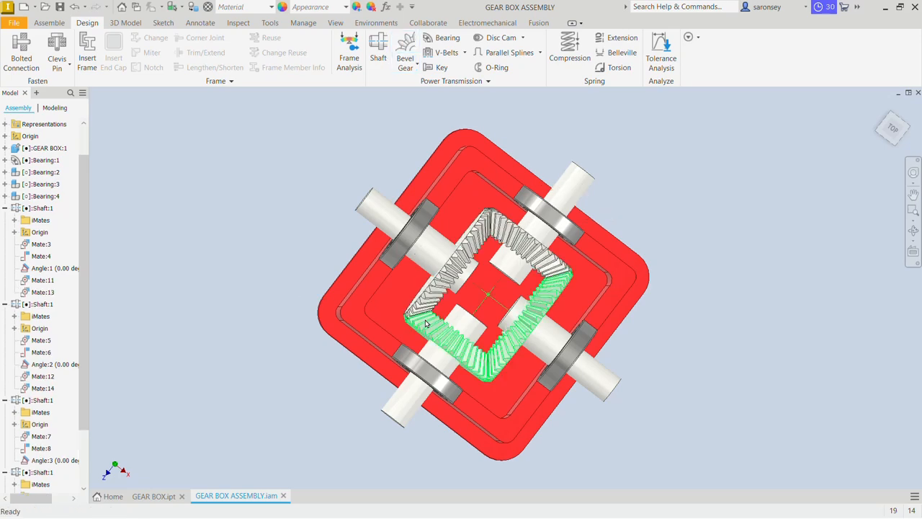
Step: Examine how the four bevel gears mesh from above and in the home view, and try turning the left gear
shift+middle_drag(725, 395, 710, 376)
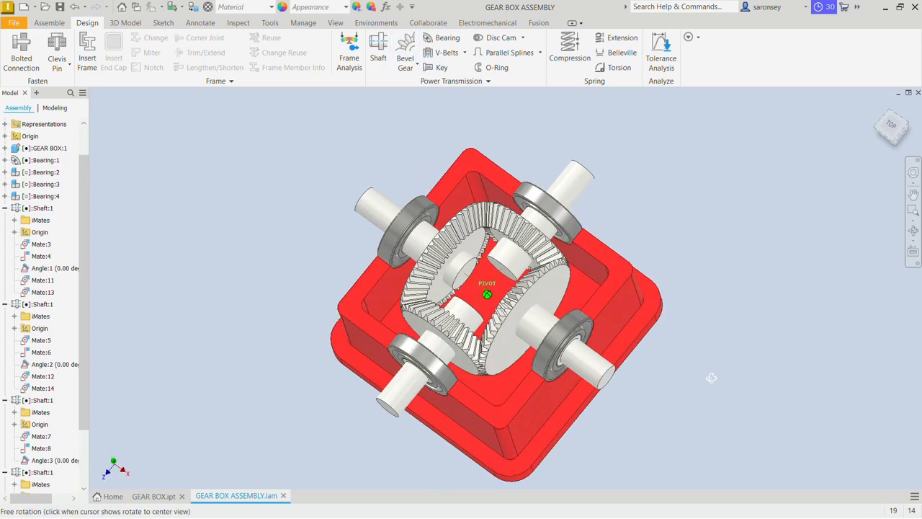
click(892, 129)
scroll(562, 359, down, 3)
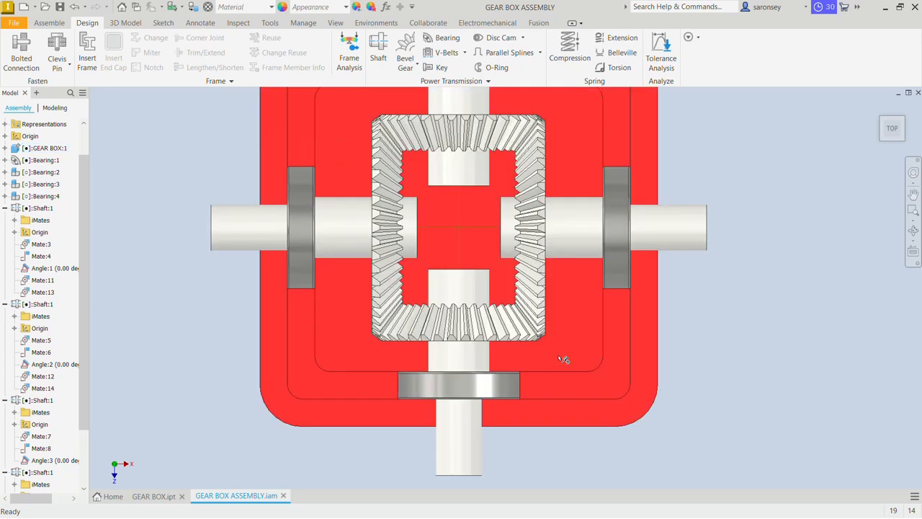
middle_drag(560, 361, 571, 372)
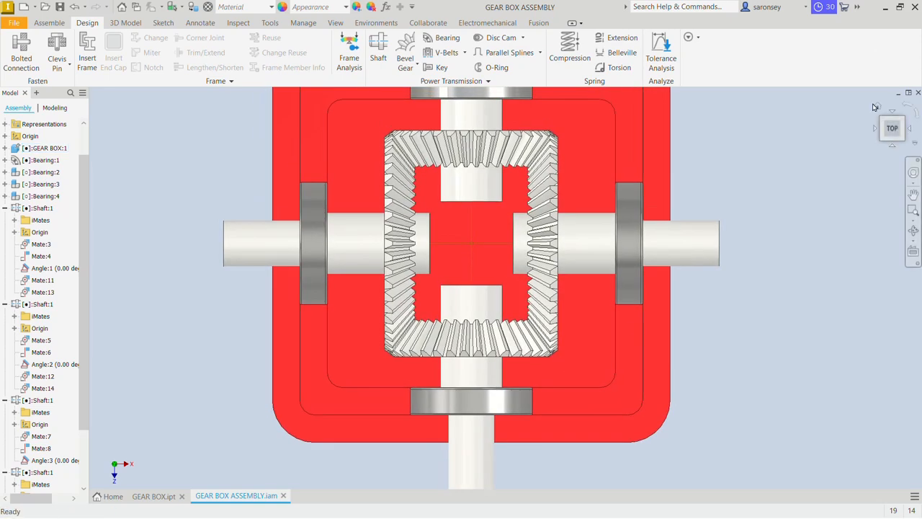
click(877, 108)
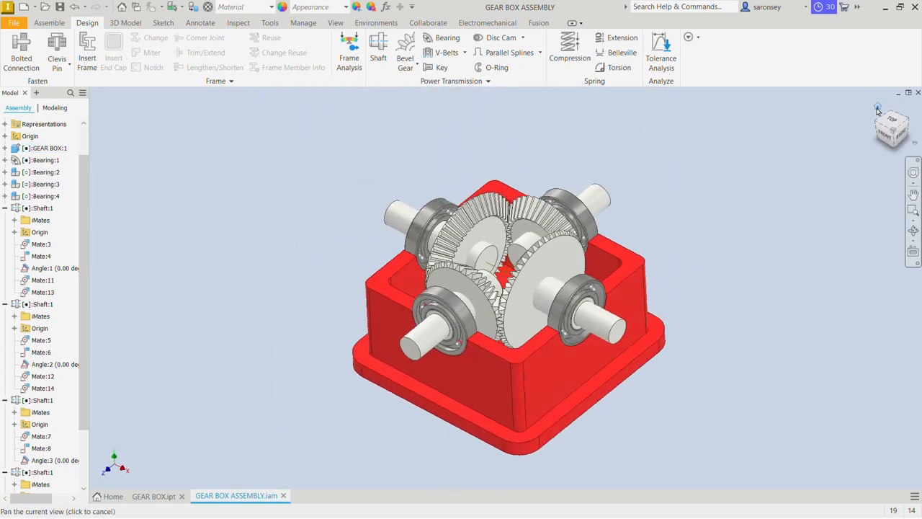
click(480, 222)
drag(481, 224, 487, 222)
click(654, 187)
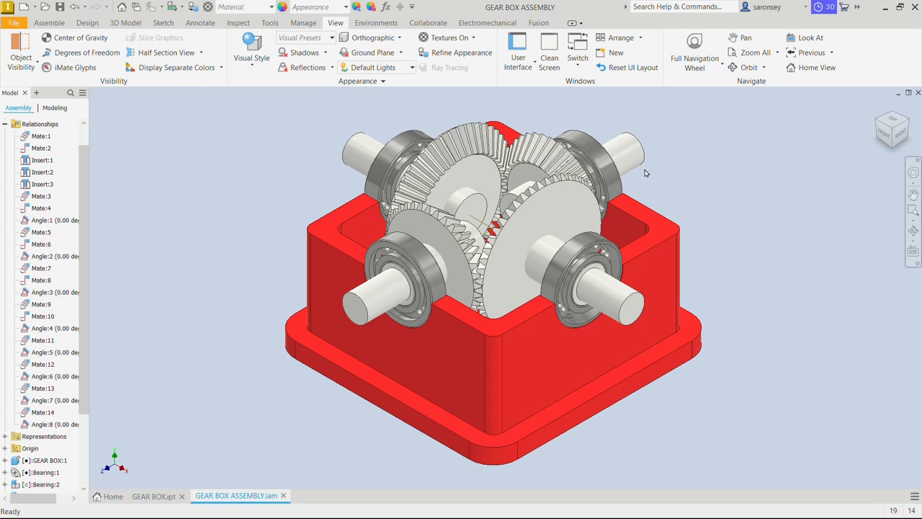
Step: Apply the Blue - Wall Paint - Glossy appearance to all four bearings
click(404, 157)
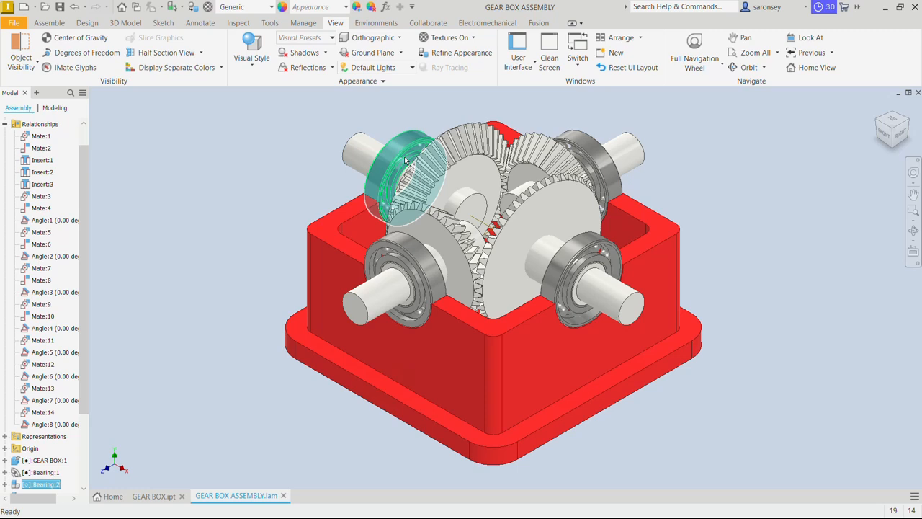
ctrl+click(396, 274)
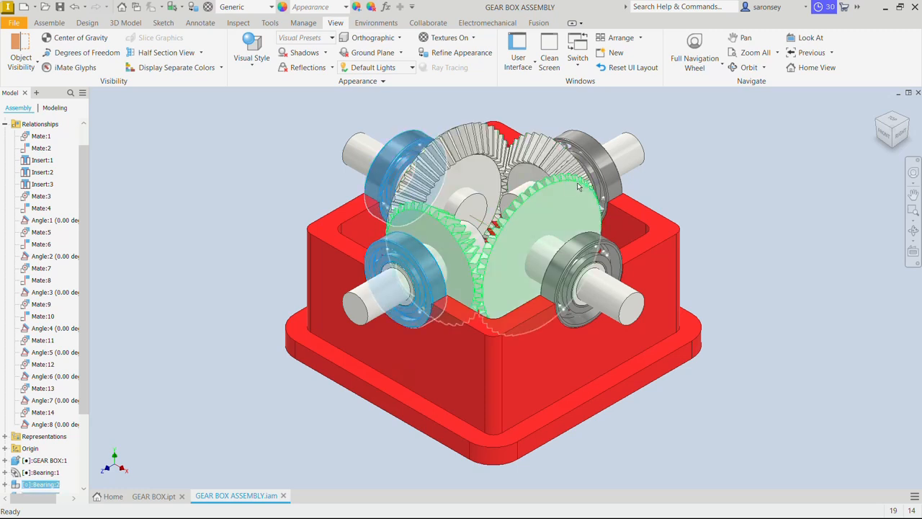
ctrl+click(598, 163)
ctrl+click(589, 251)
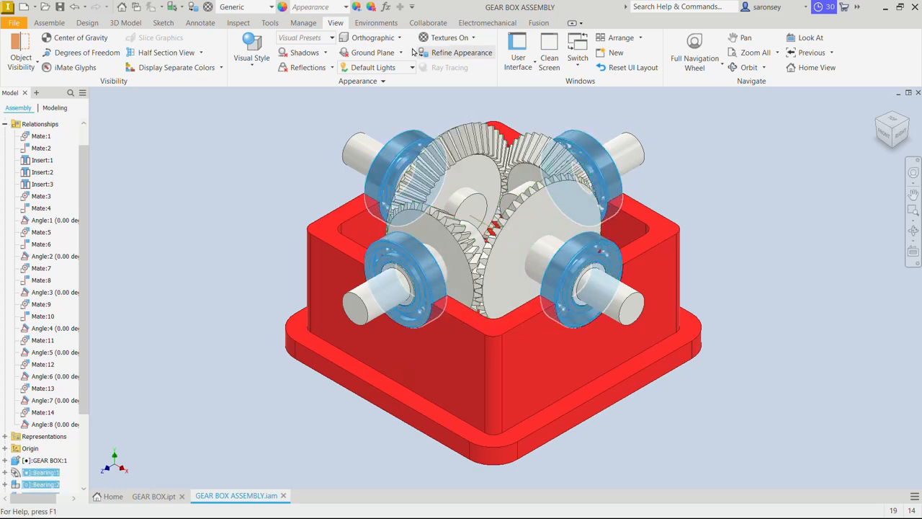
click(346, 8)
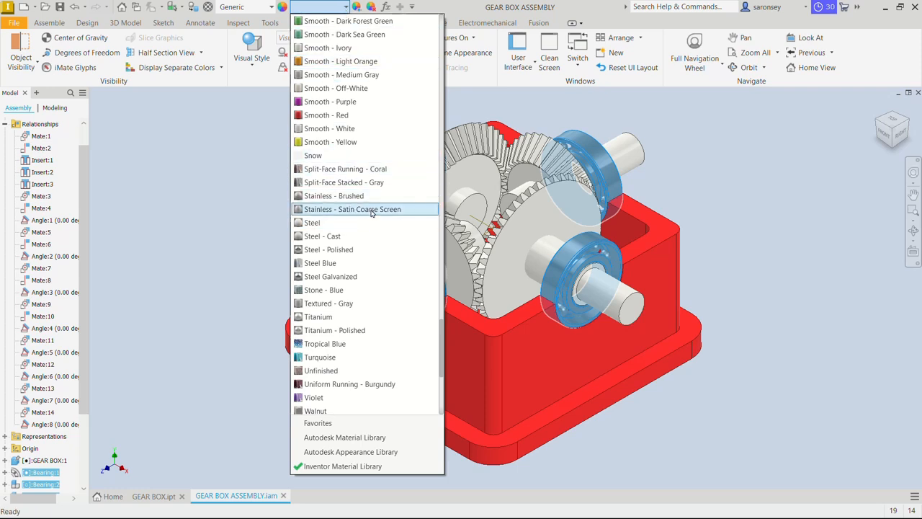
scroll(374, 199, up, 15)
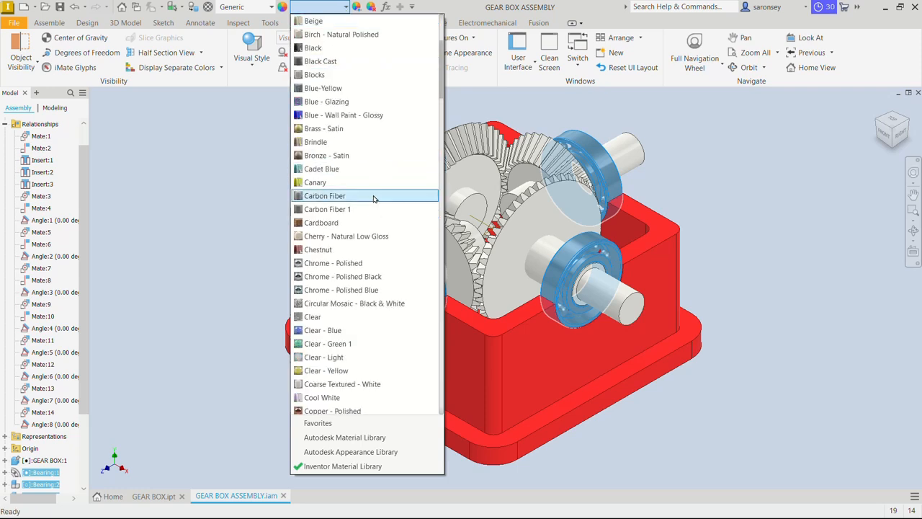
click(356, 115)
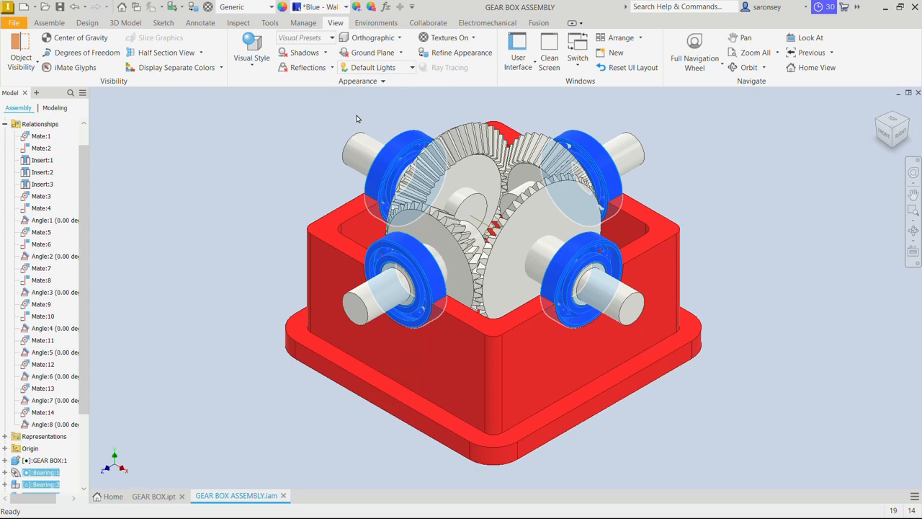
click(426, 98)
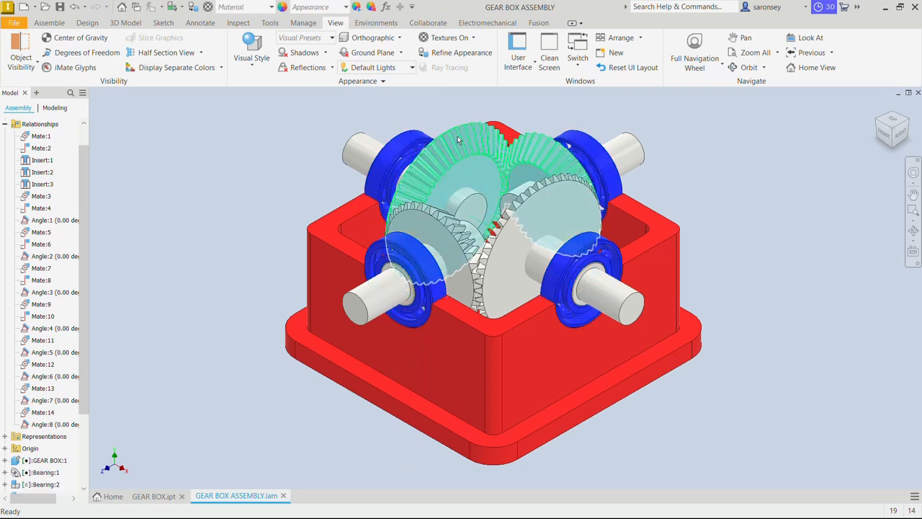
Step: Apply the Polished Diamond Plate appearance to both bevel gear pairs
click(459, 139)
ctrl+click(443, 231)
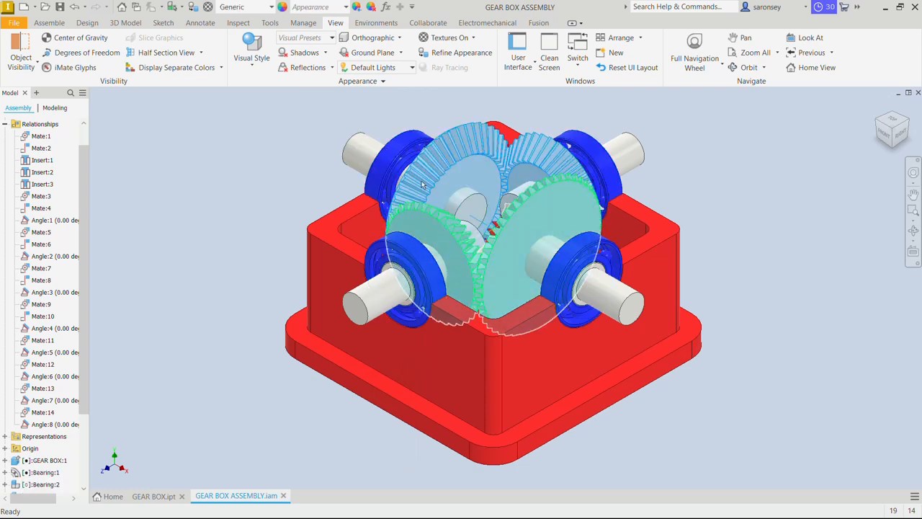
click(346, 9)
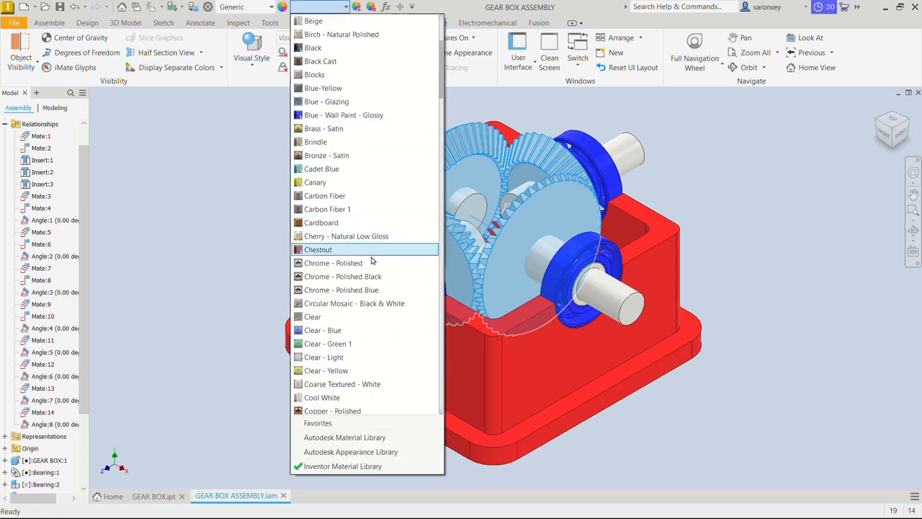
key(p)
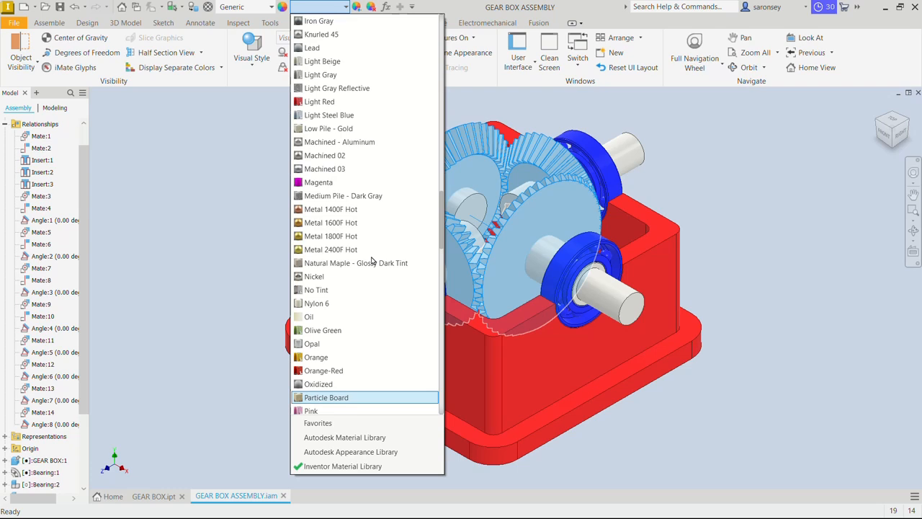
scroll(360, 297, down, 9)
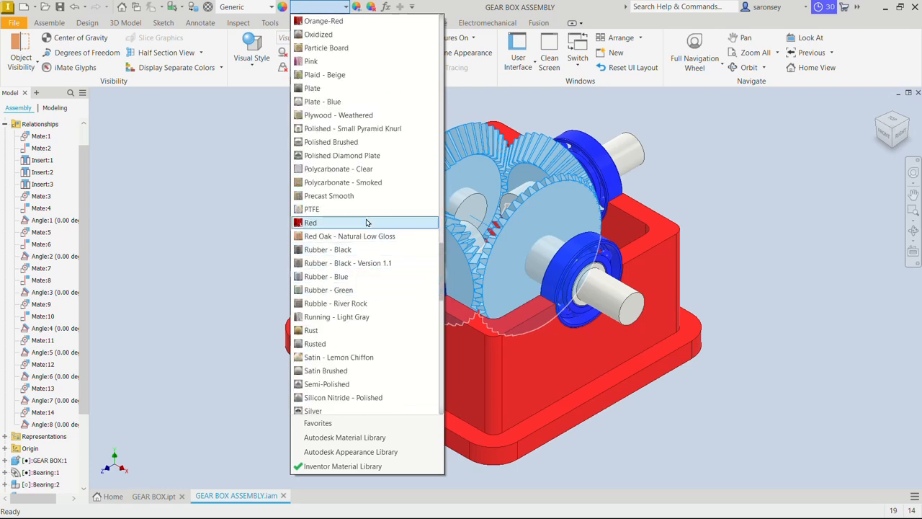
click(348, 155)
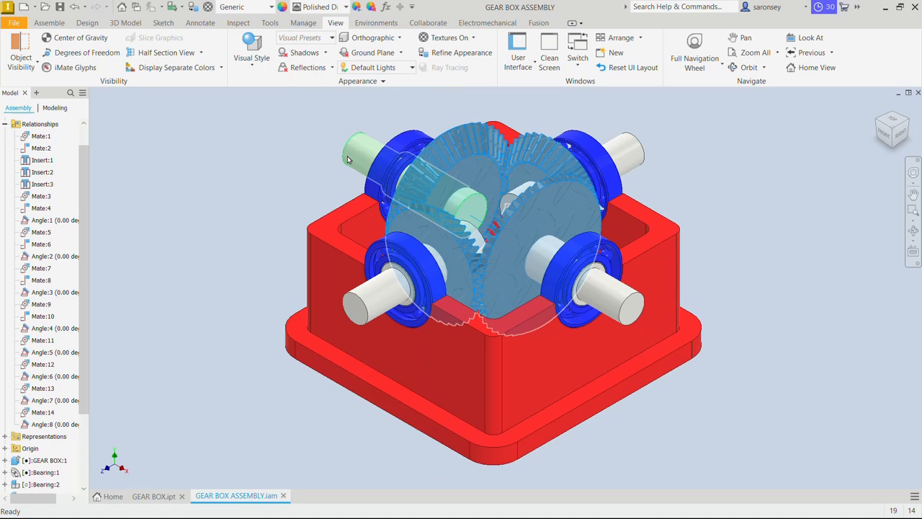
click(276, 155)
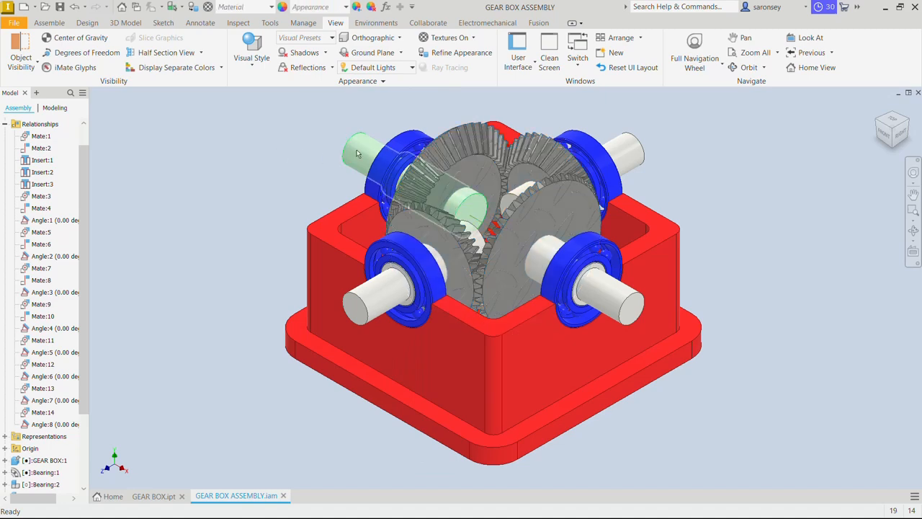
Step: Apply the Snow appearance to all four shafts
click(356, 153)
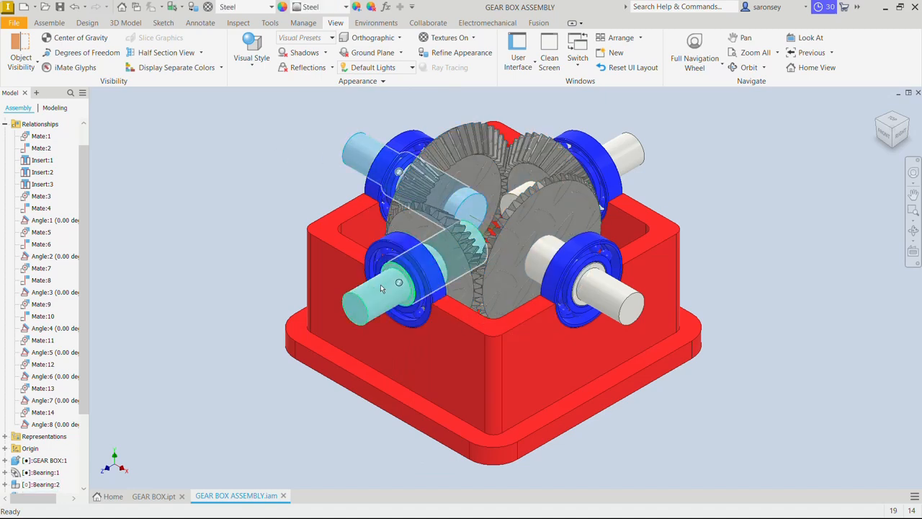
ctrl+click(380, 289)
ctrl+click(612, 295)
ctrl+click(624, 151)
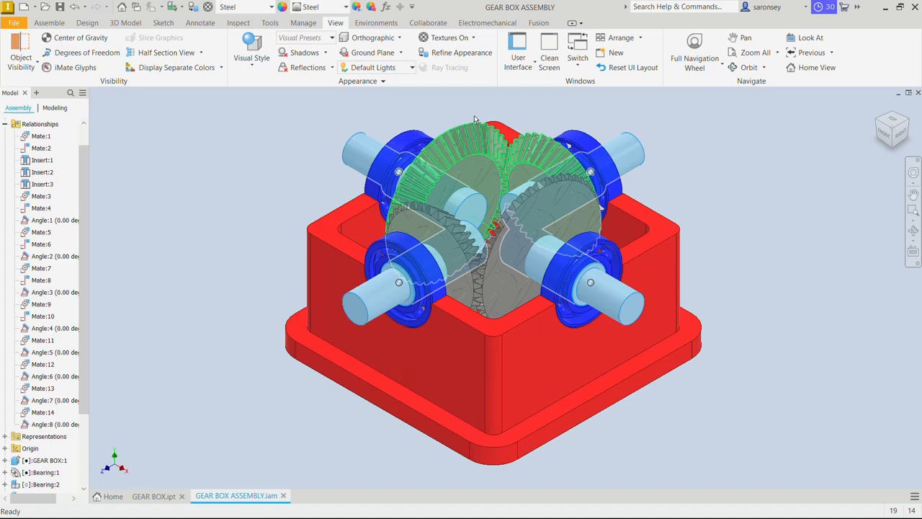
click(346, 7)
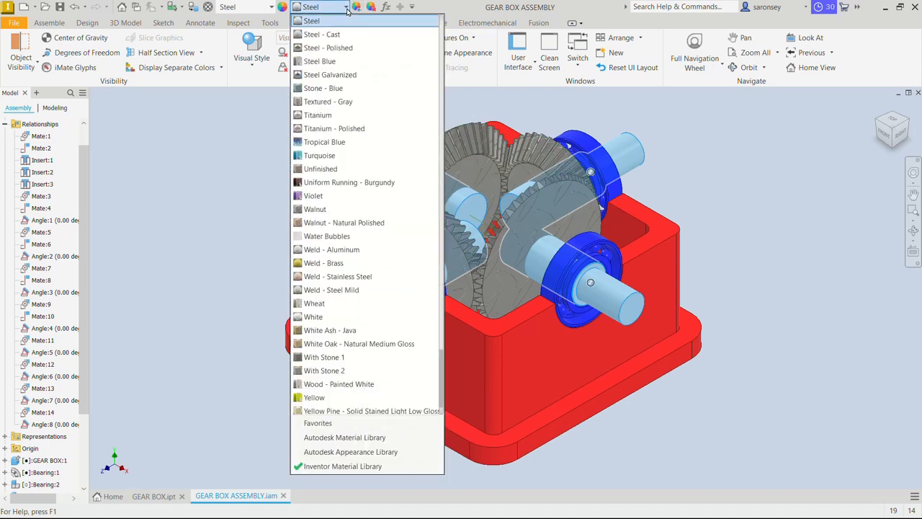
key(Page_Up)
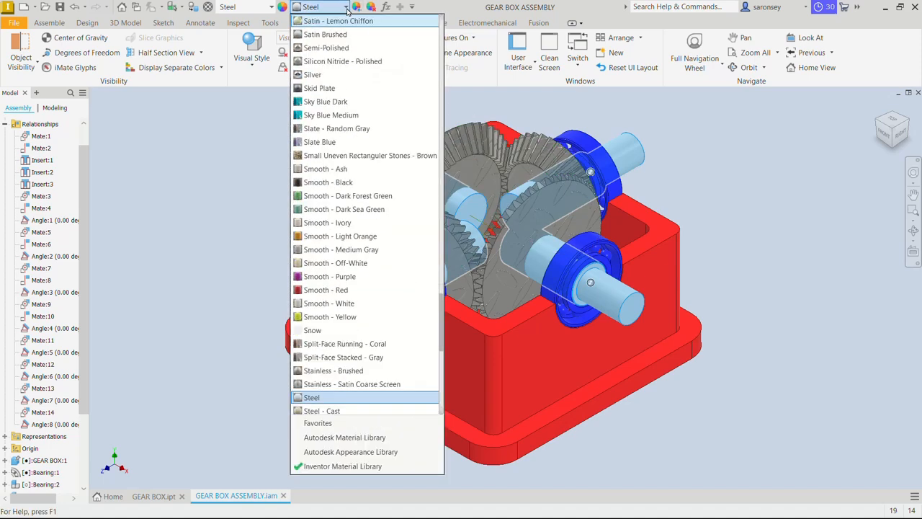
click(344, 332)
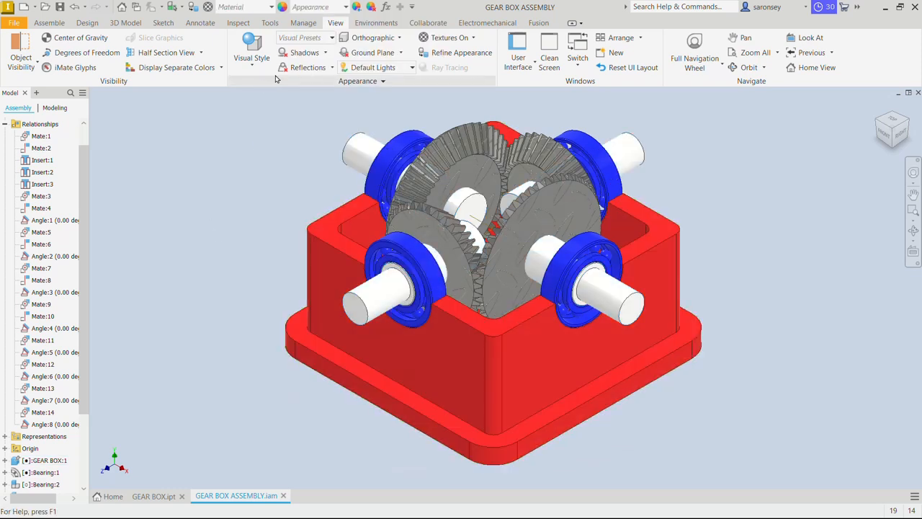
Step: Turn on shadows, reflections and the ground plane for the assembly view
click(301, 53)
click(308, 66)
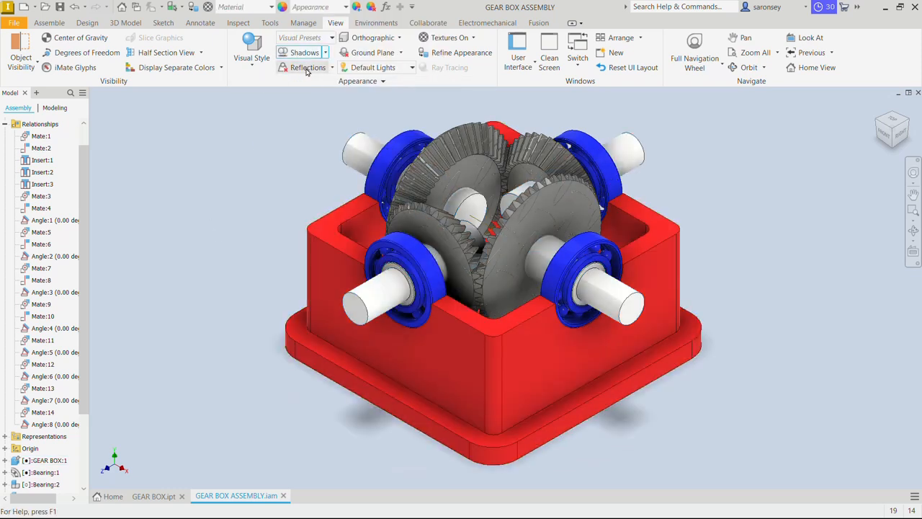
click(375, 54)
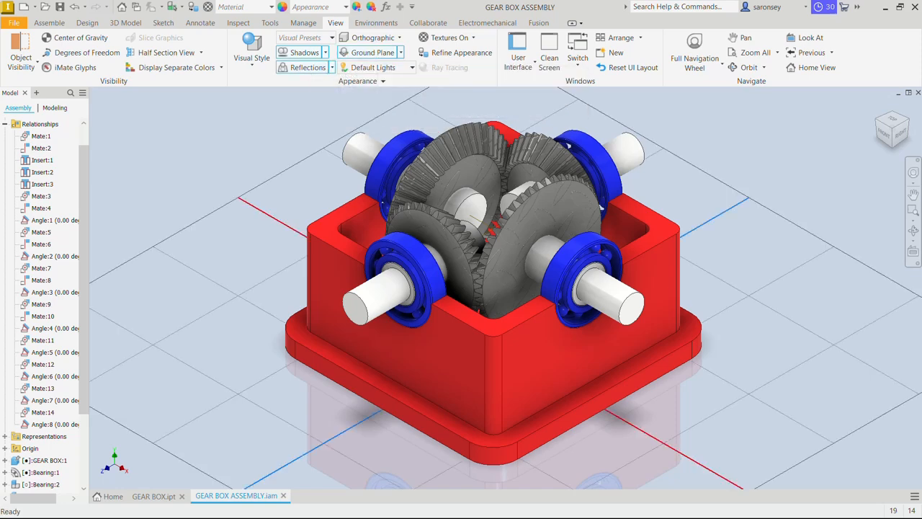
Step: Add a reverse rotation motion constraint with ratio 1 between the two smaller bevel gears, and try turning the rear gear pair
click(50, 24)
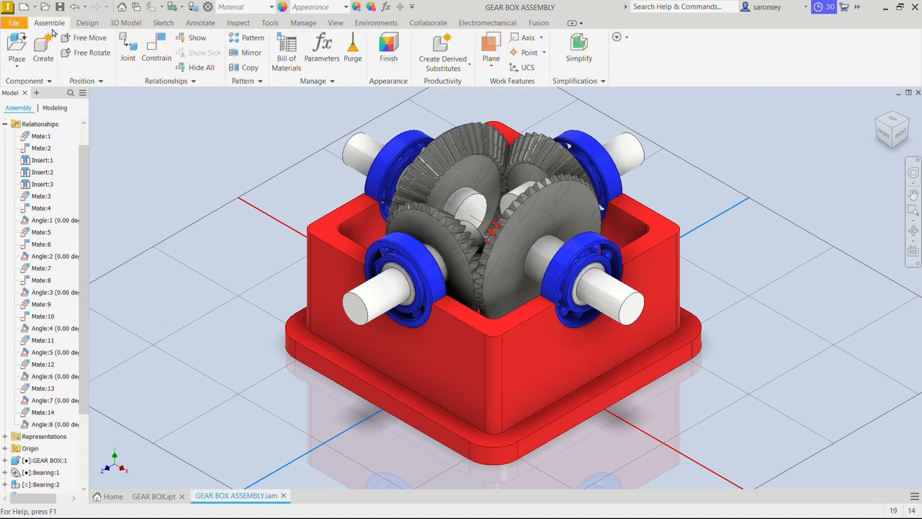
click(154, 47)
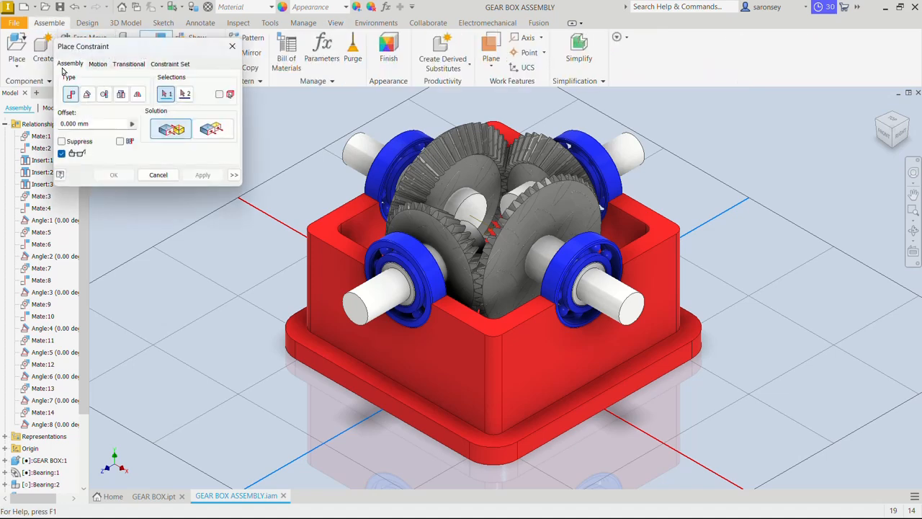
click(98, 64)
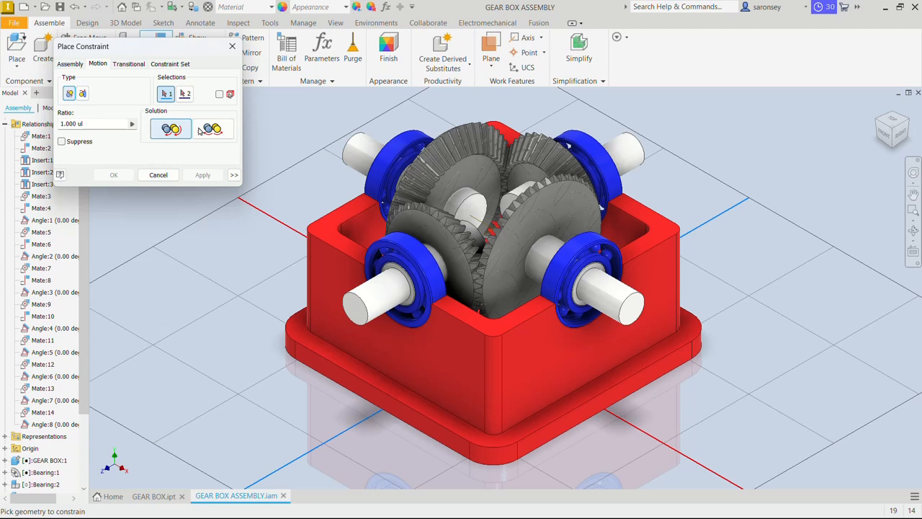
click(220, 129)
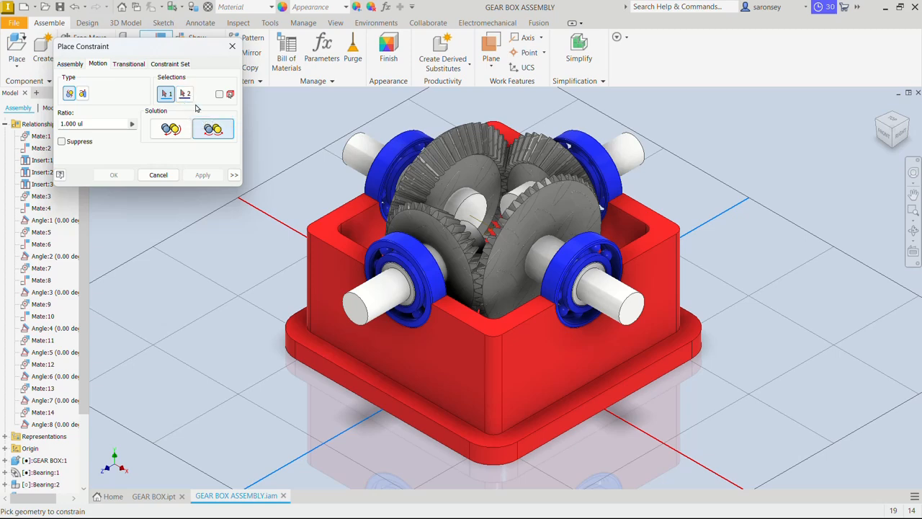
click(530, 178)
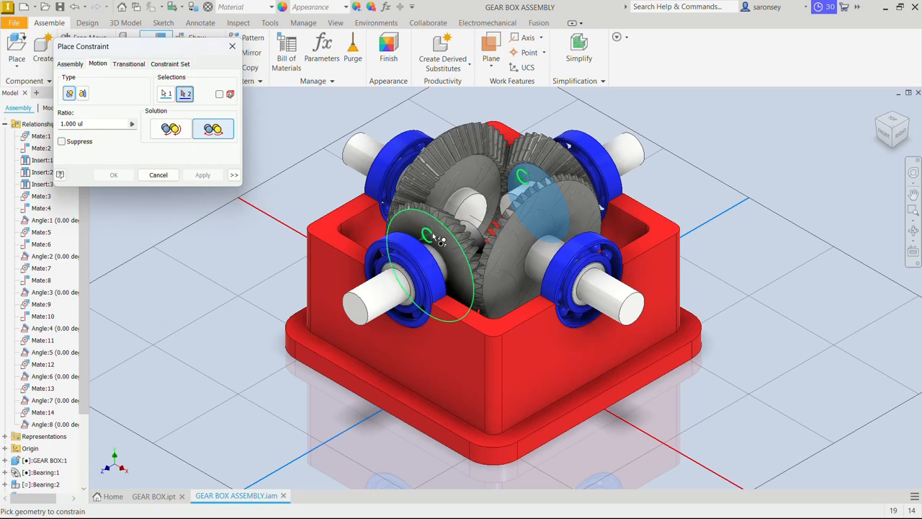
click(434, 237)
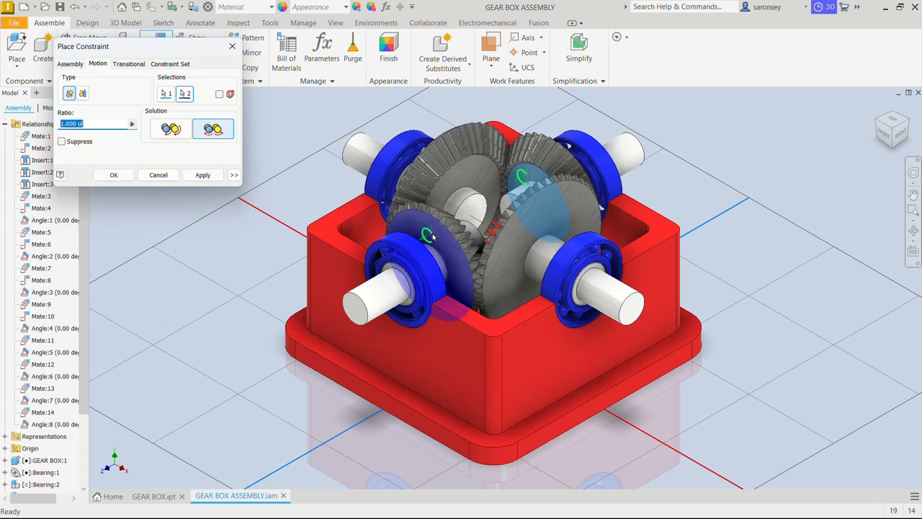
click(210, 176)
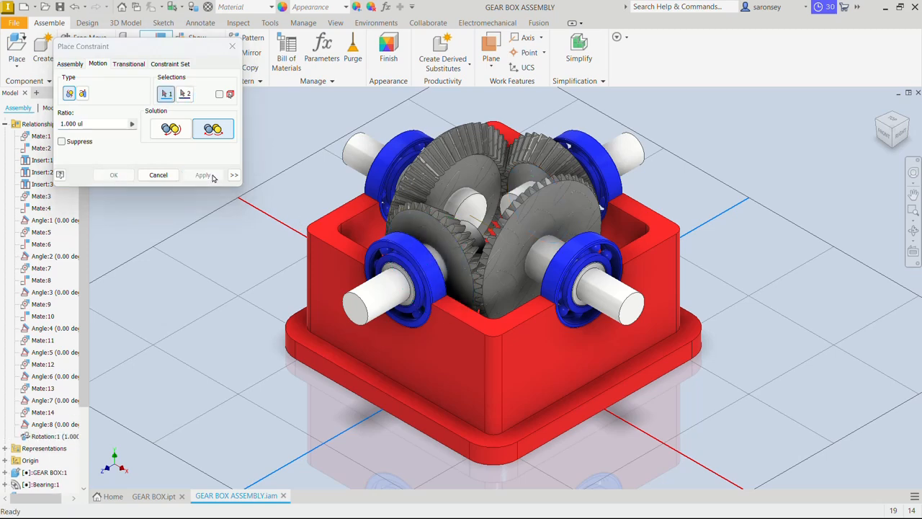
click(232, 46)
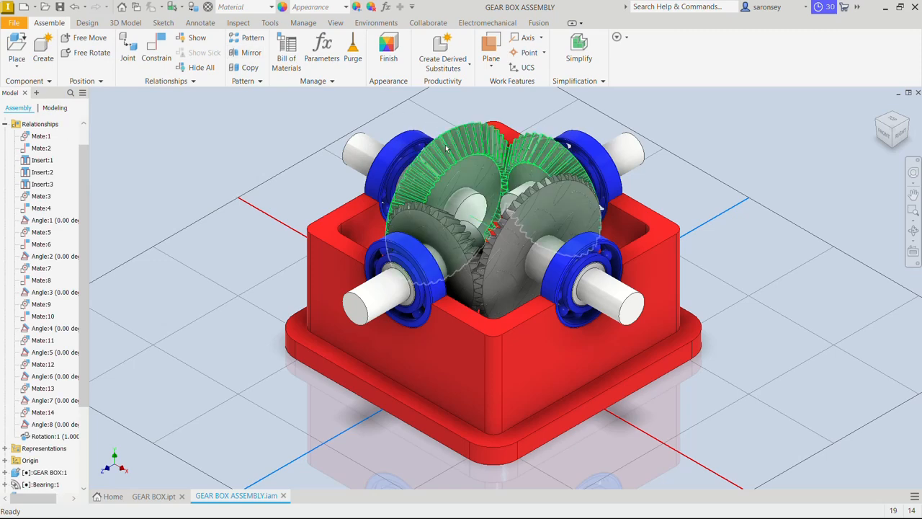
drag(446, 147, 449, 170)
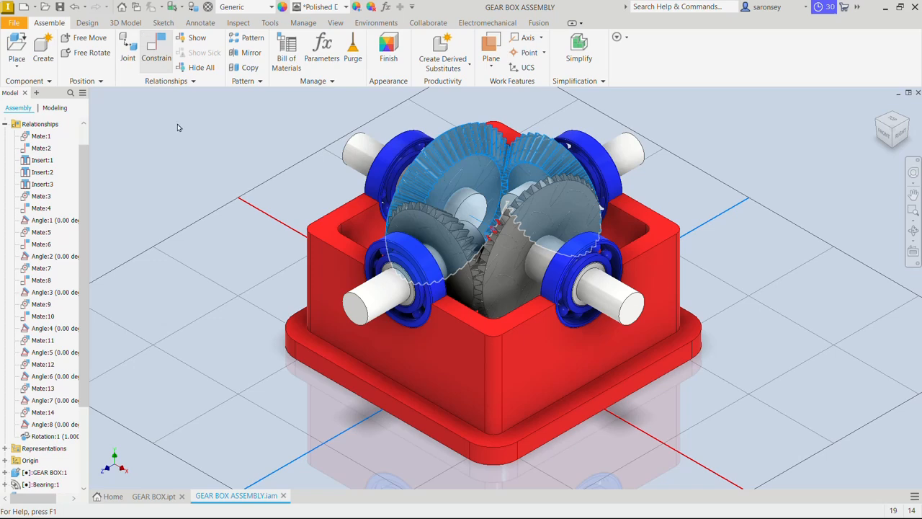
click(222, 191)
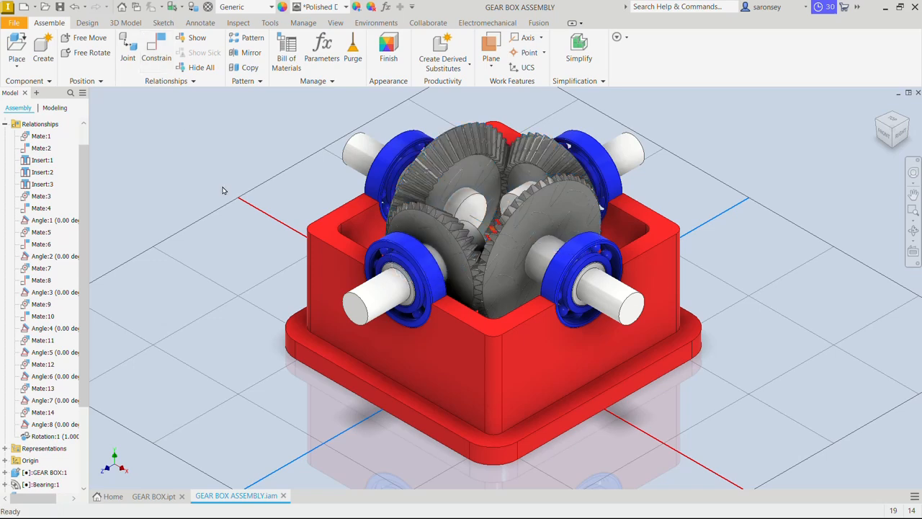
Step: Collapse the model tree and make the XZ Plane of Bevel Gear2 in Bevel Gears:2 visible
right_click(64, 182)
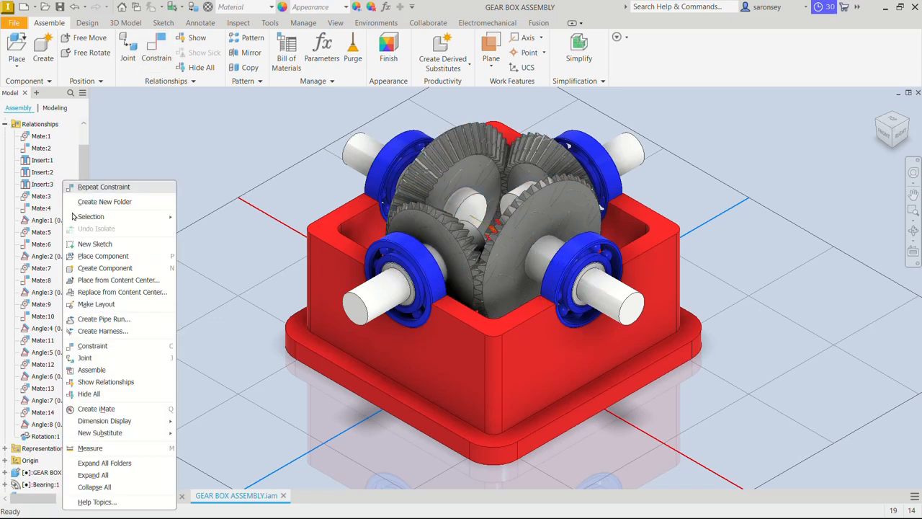
click(94, 487)
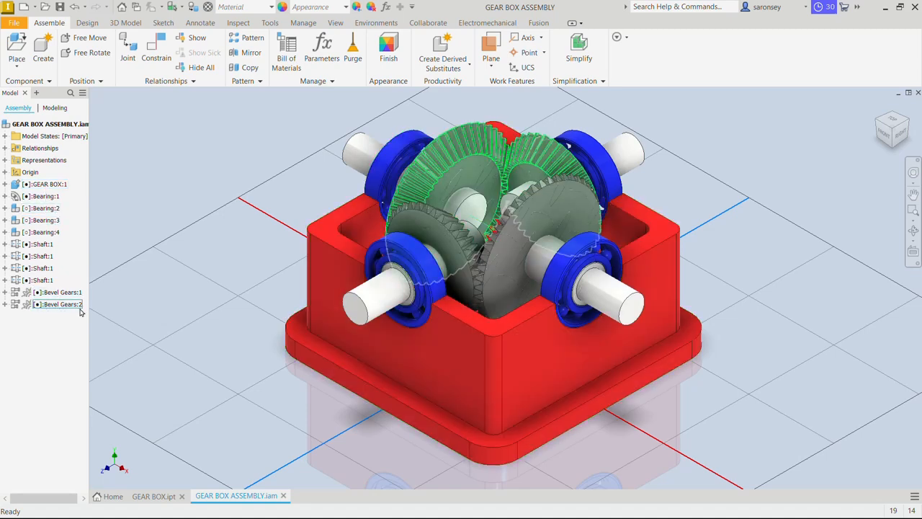
click(5, 305)
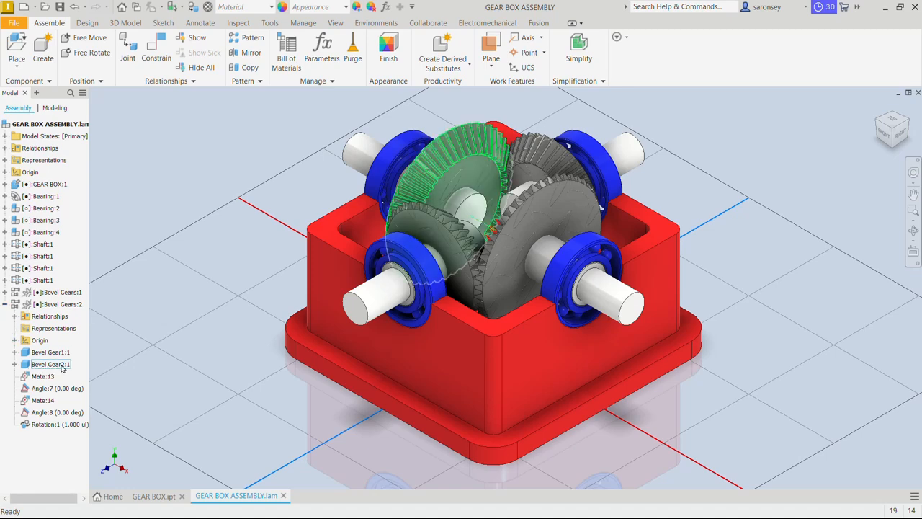
click(14, 366)
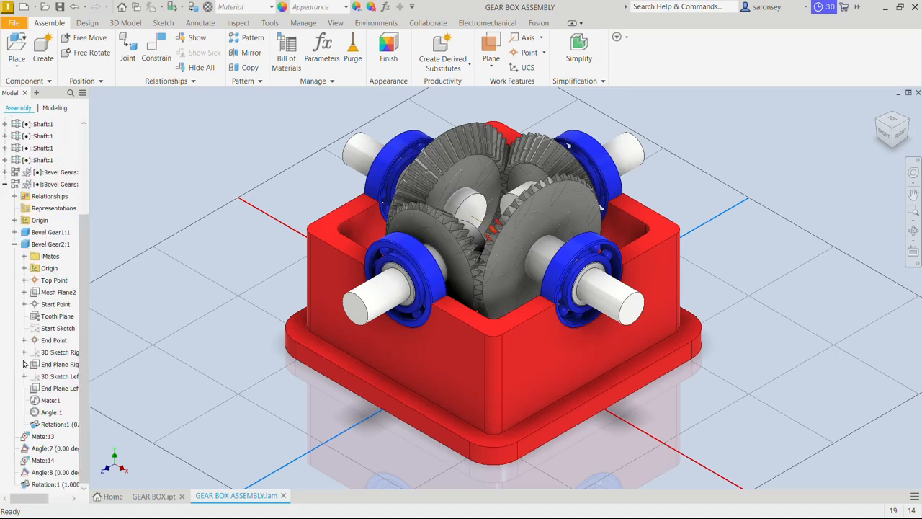
click(24, 268)
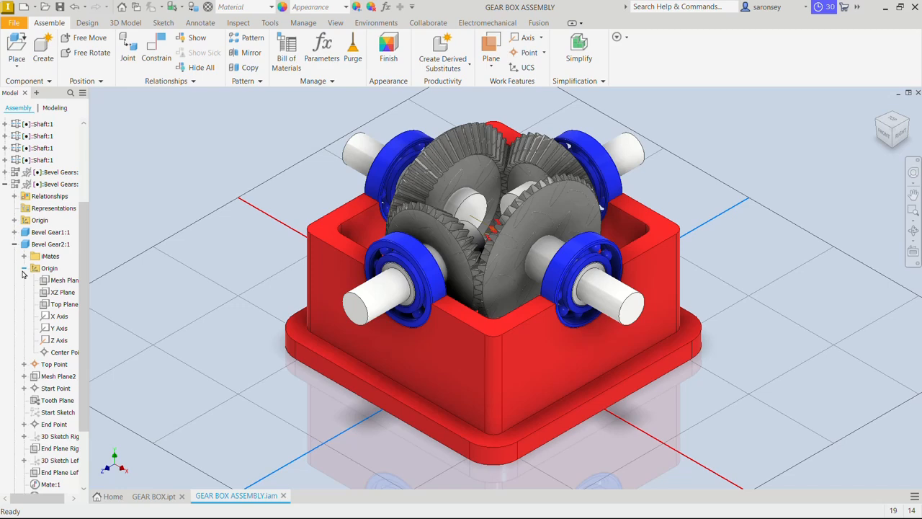
click(59, 292)
right_click(59, 295)
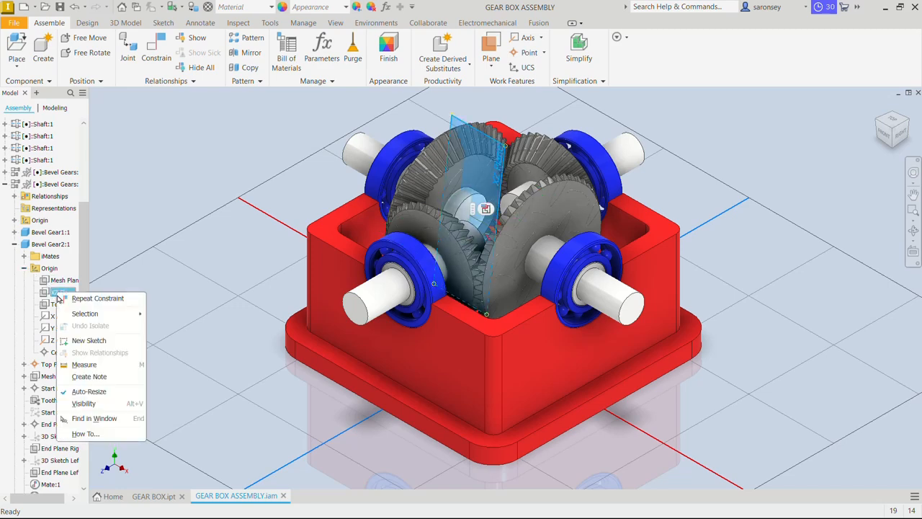
click(85, 405)
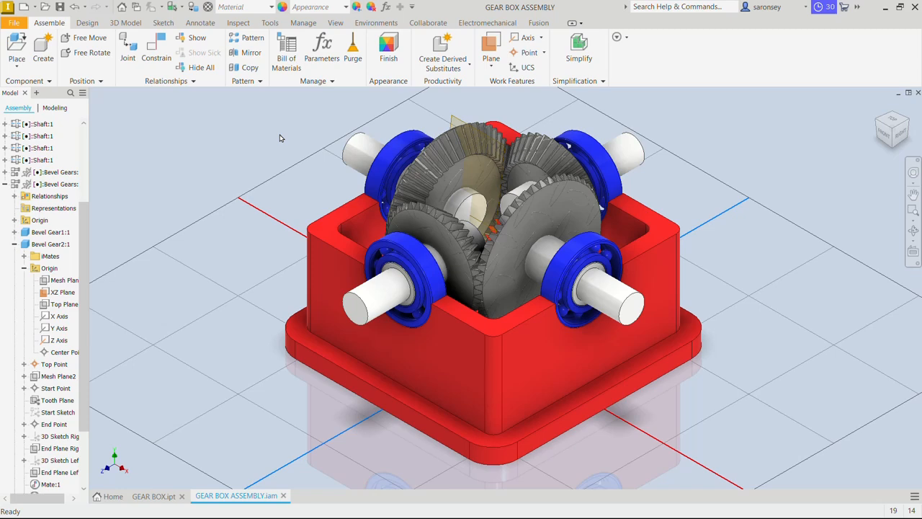
Step: Add a directed angle constraint of 0 deg between the large gear's XZ Plane and the housing's top face
click(153, 47)
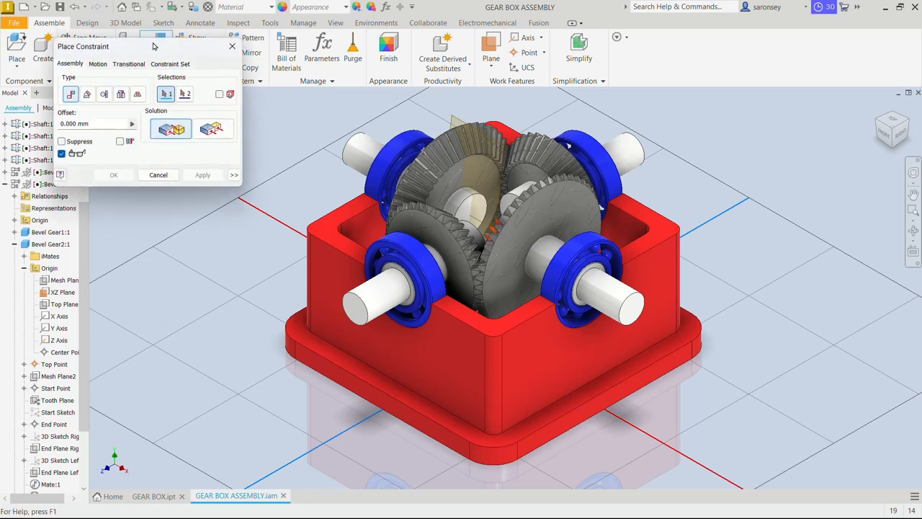
click(88, 95)
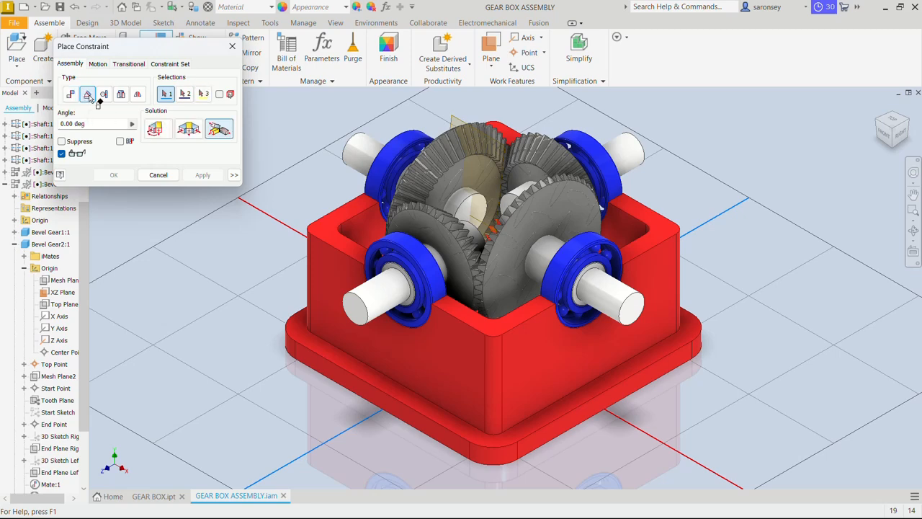
click(158, 133)
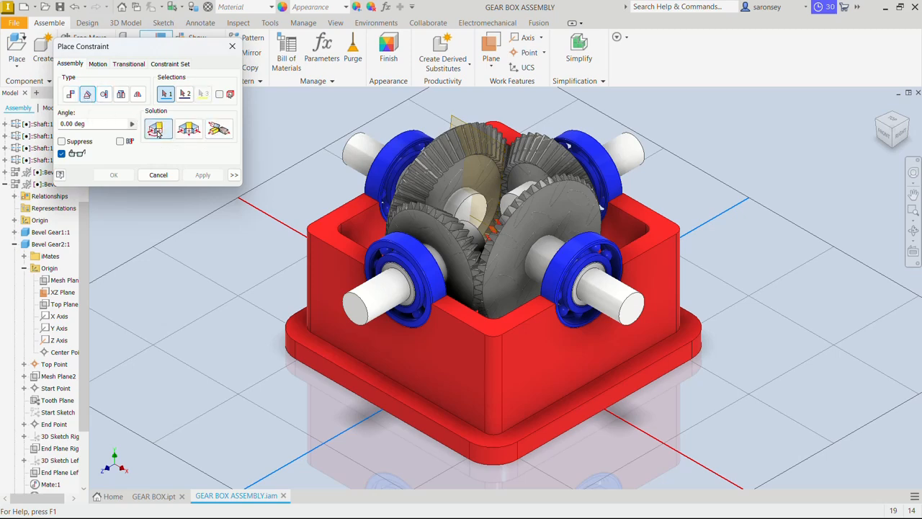
click(462, 124)
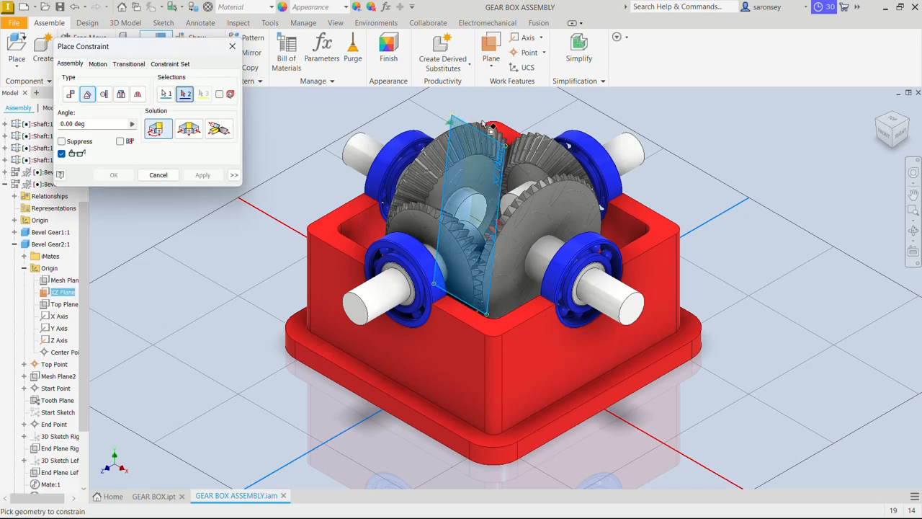
click(507, 134)
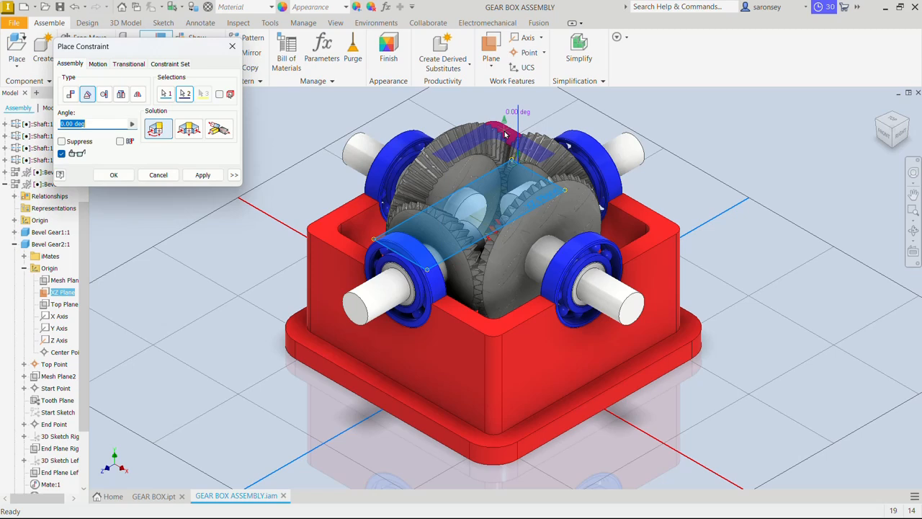
click(202, 176)
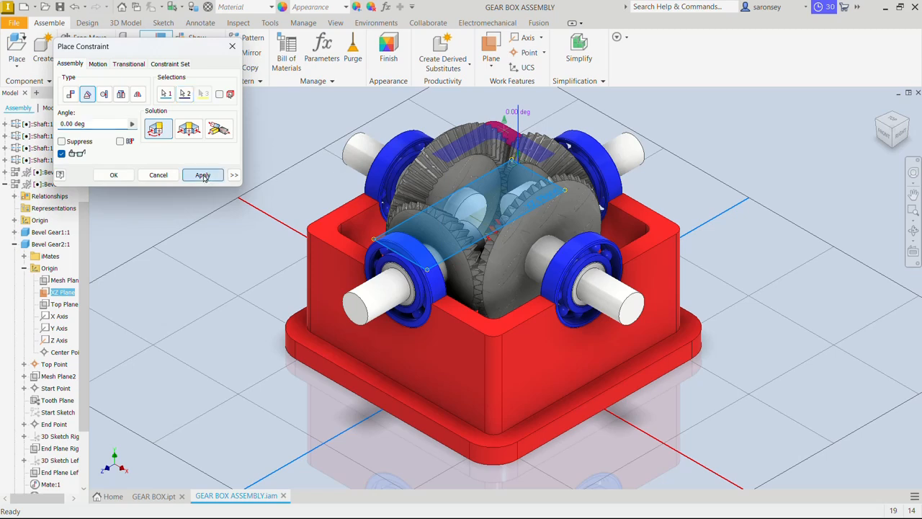
click(232, 46)
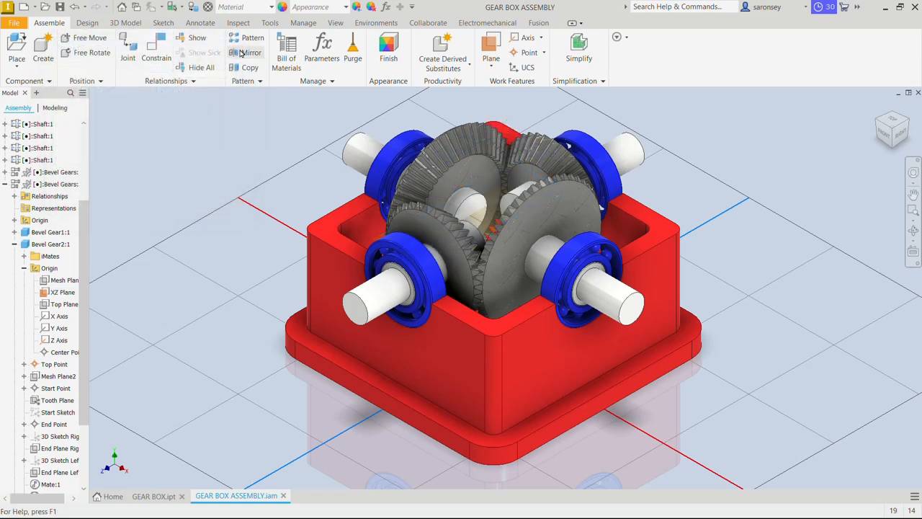
Step: Collapse the model tree, expand the assembly's relationships and open the Drive settings of the Angle:9 constraint
right_click(2, 309)
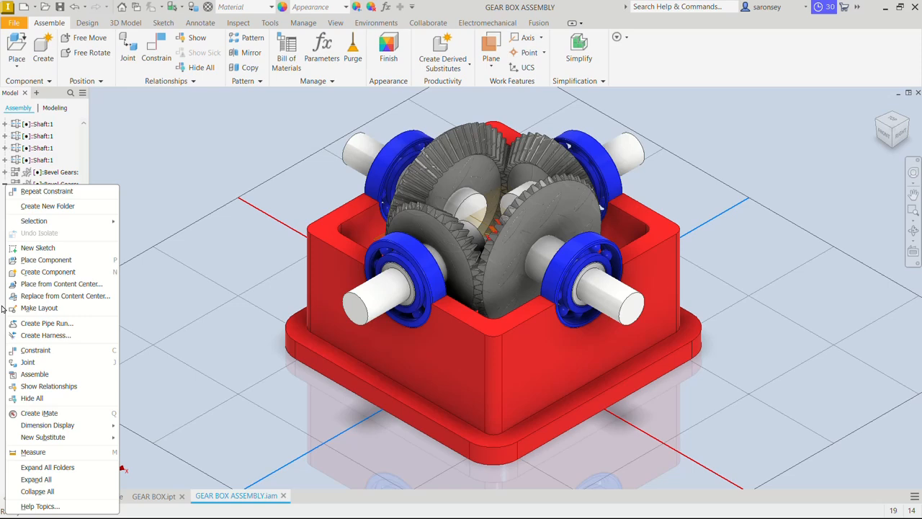
click(39, 492)
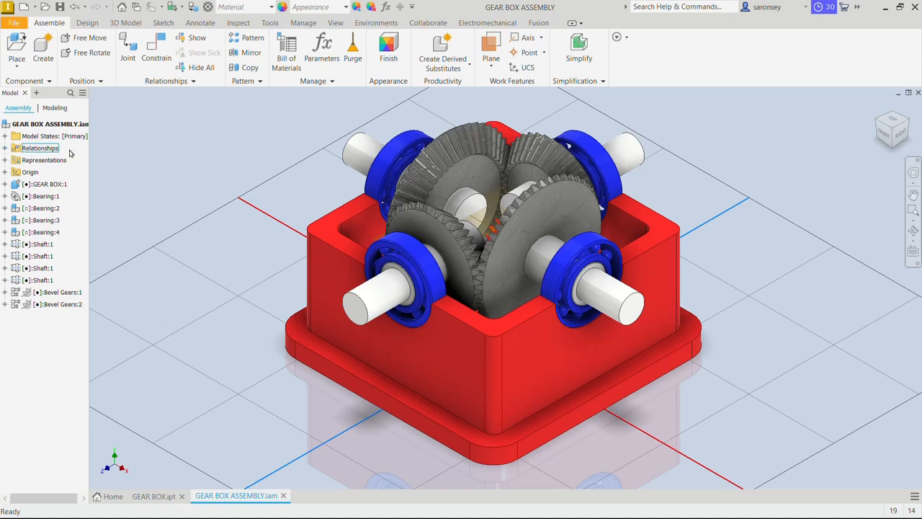
click(5, 147)
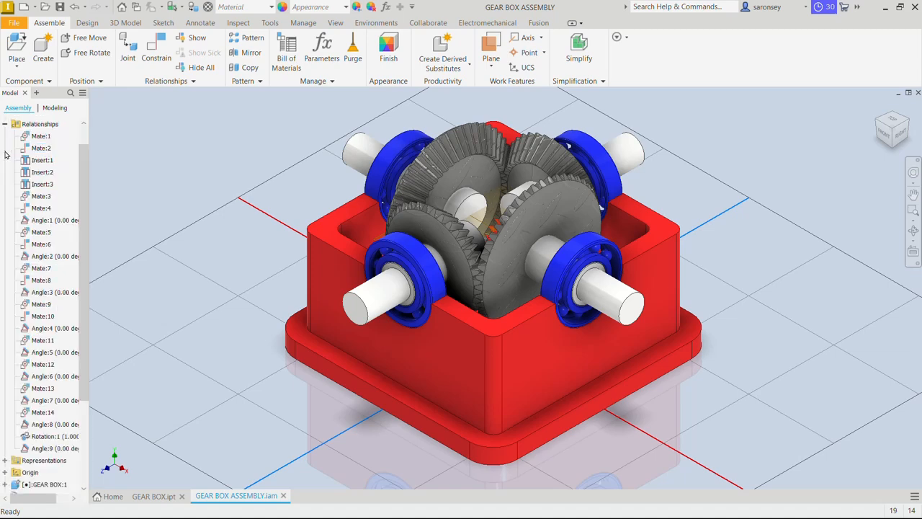
right_click(70, 452)
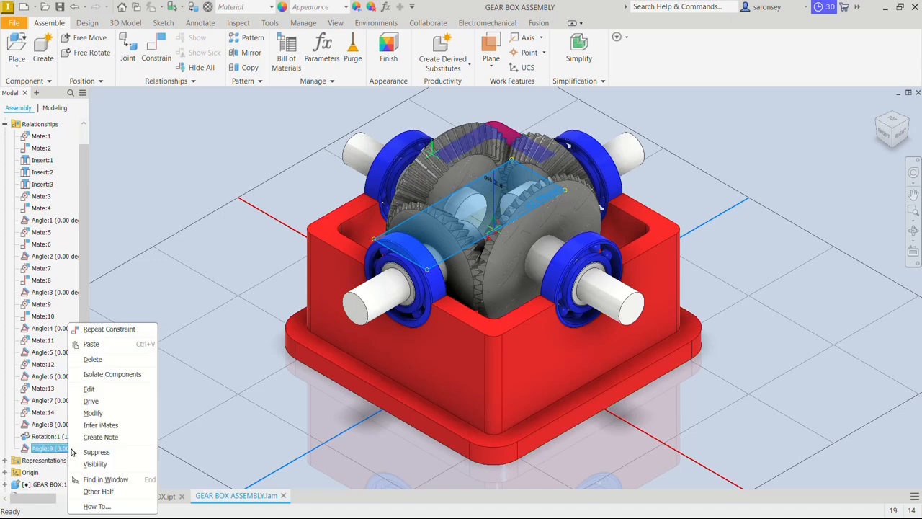
click(104, 401)
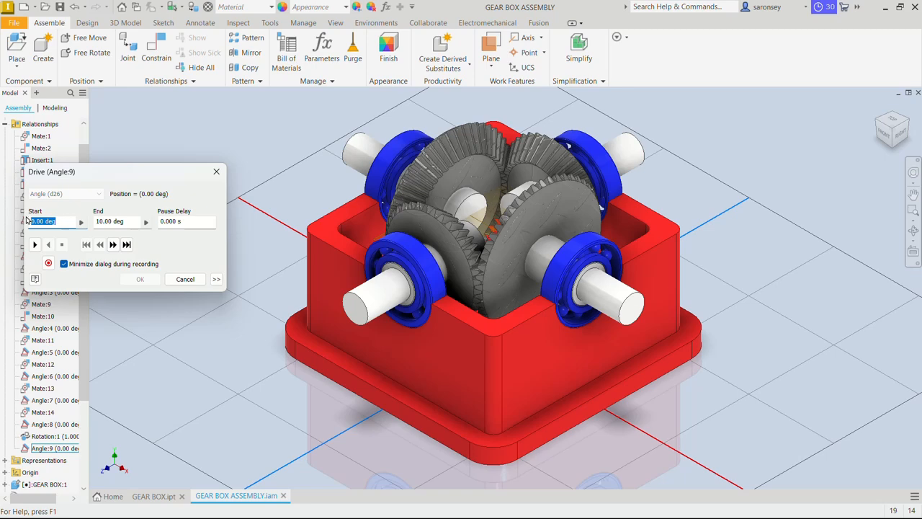
Step: Set the drive's end angle to 180 deg and its increment to a total of 360 steps
click(92, 223)
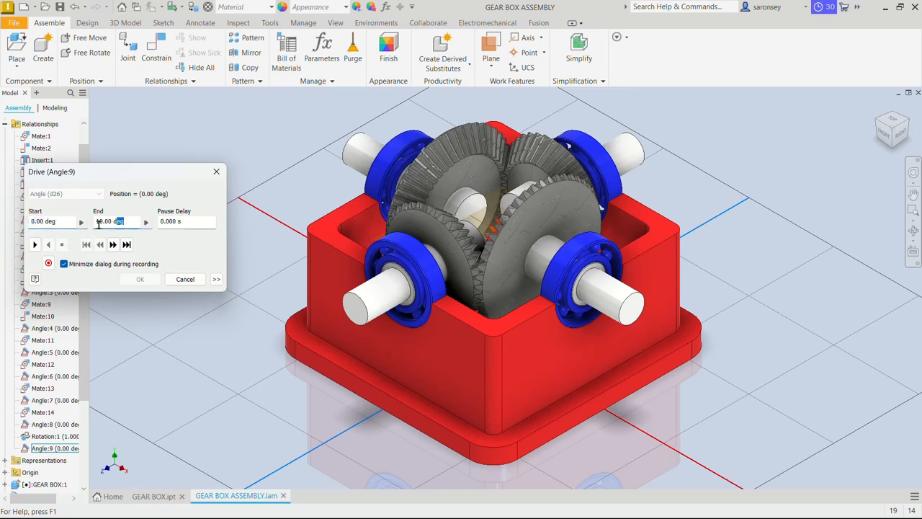
text(180)
click(217, 279)
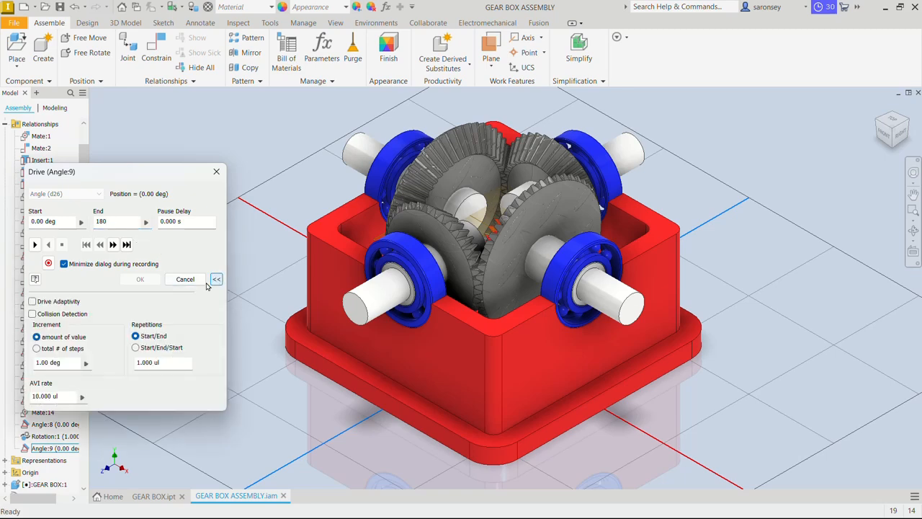
click(37, 351)
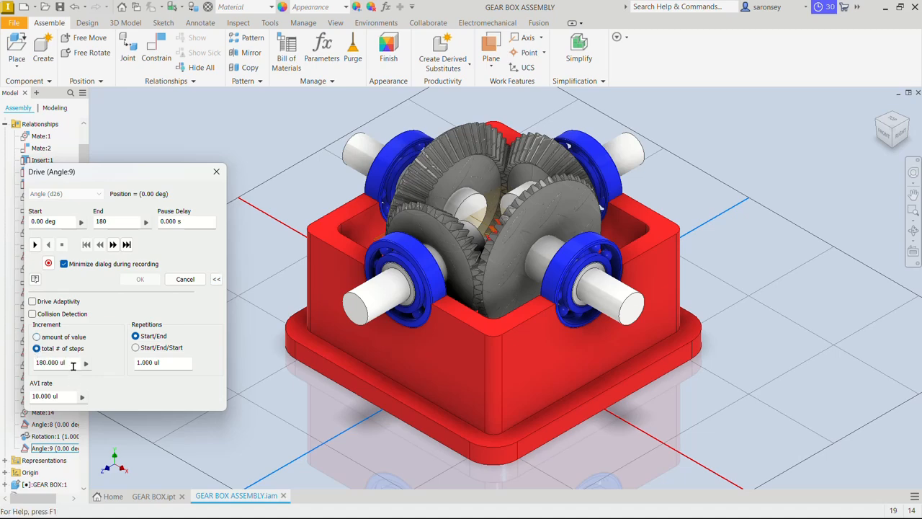
drag(66, 363, 35, 364)
text(5)
Step: Set the drive repetitions to Start/End/Start with a count of 2
click(136, 348)
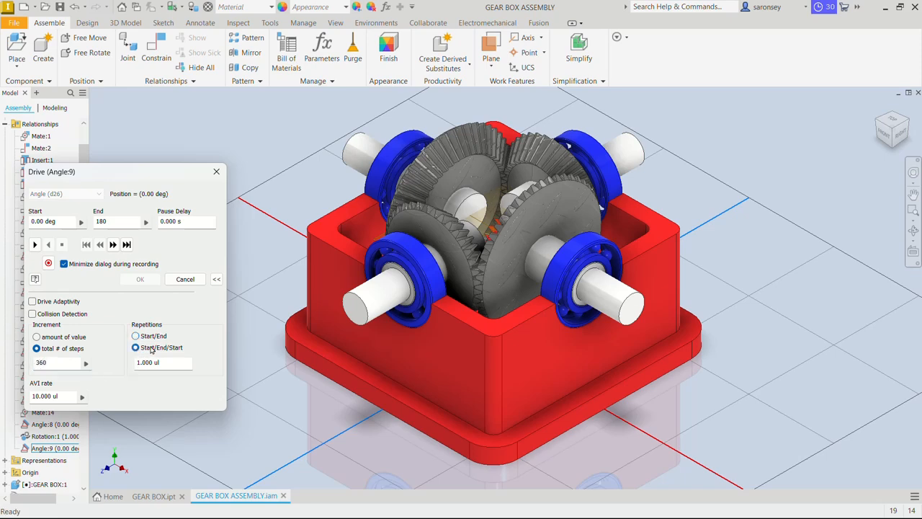
click(164, 363)
drag(164, 362, 135, 365)
text(2)
Step: Play the angle drive forward to watch the bevel gears mesh, stop it, close the Drive settings and clear the selection
click(34, 246)
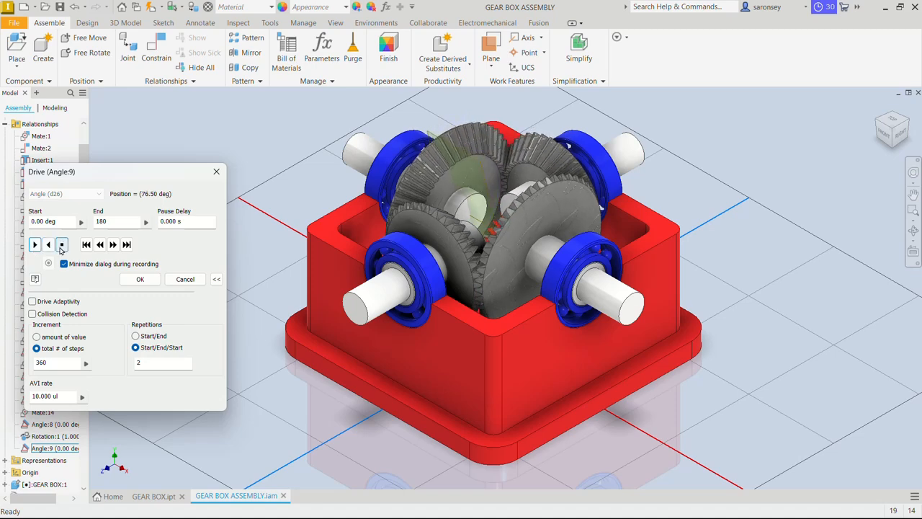
click(62, 245)
click(217, 171)
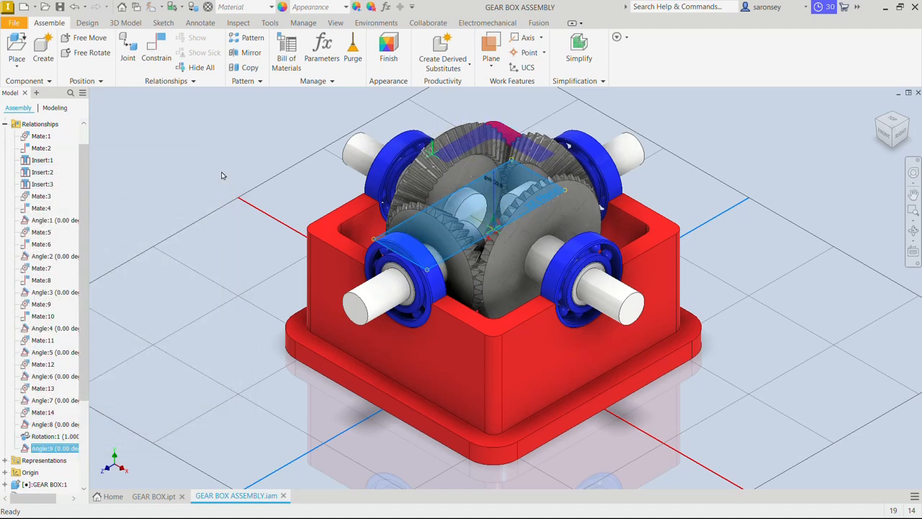
click(710, 272)
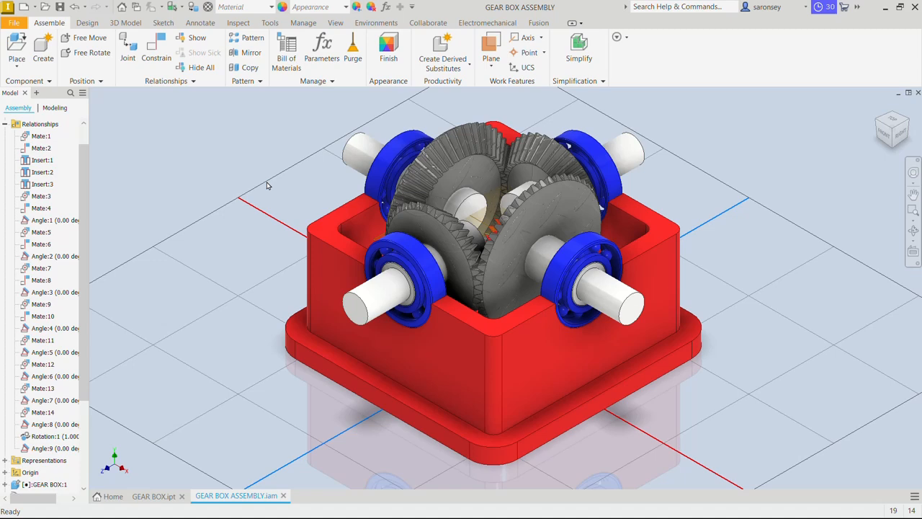
Step: Turn off the visibility of all work features in the assembly
click(335, 22)
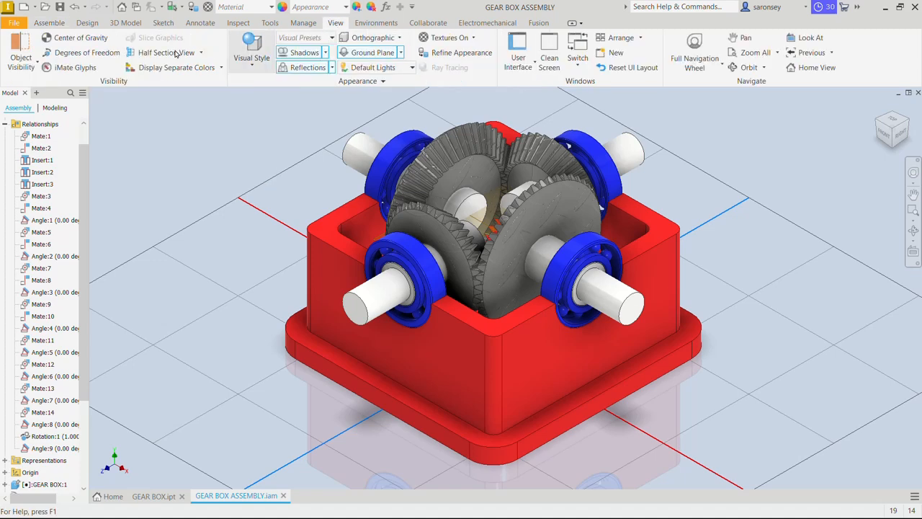
click(31, 69)
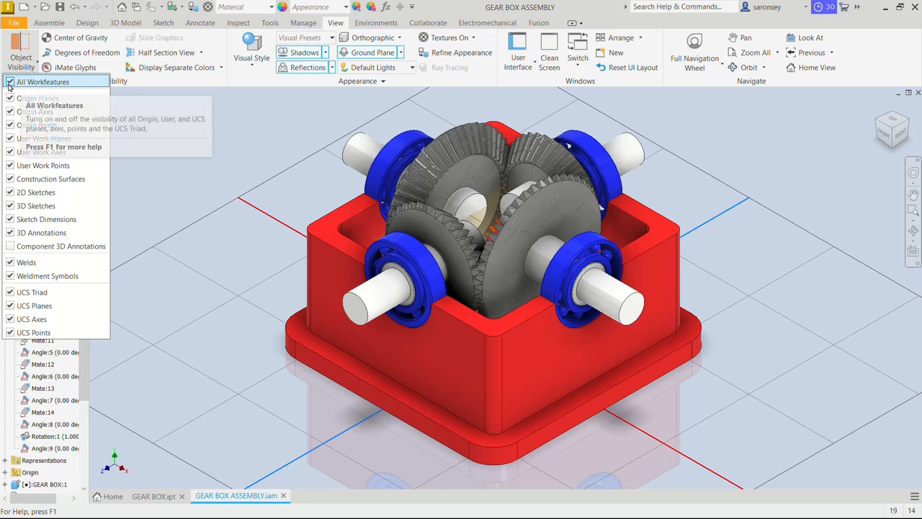
click(53, 84)
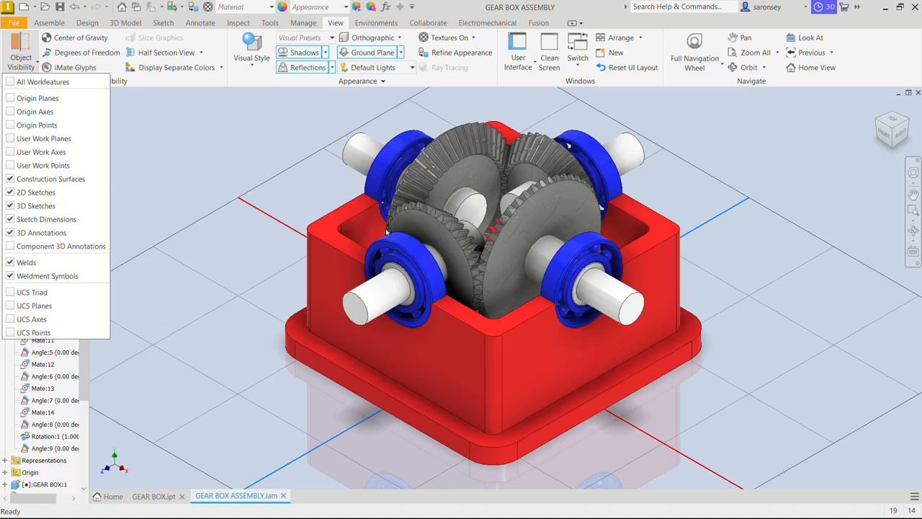
click(194, 157)
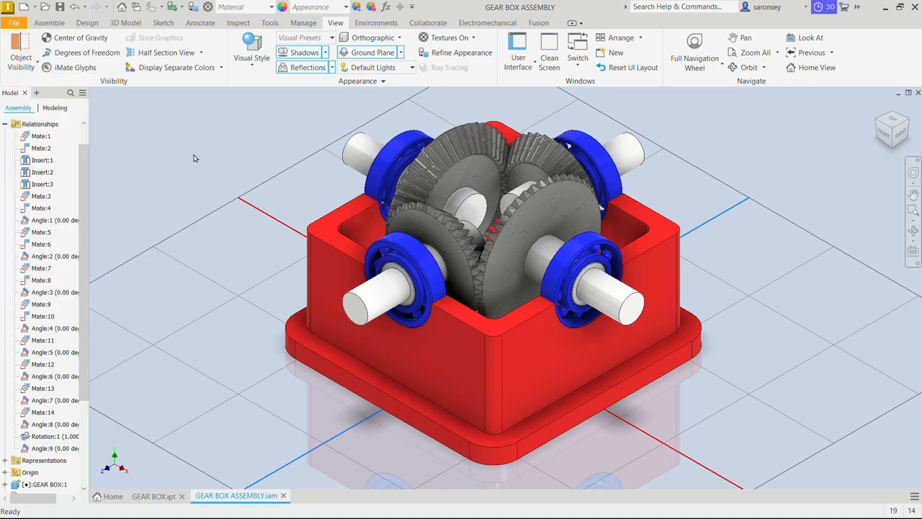
Step: Save GEAR BOX ASSEMBLY.iam together with all its dependent files
click(59, 7)
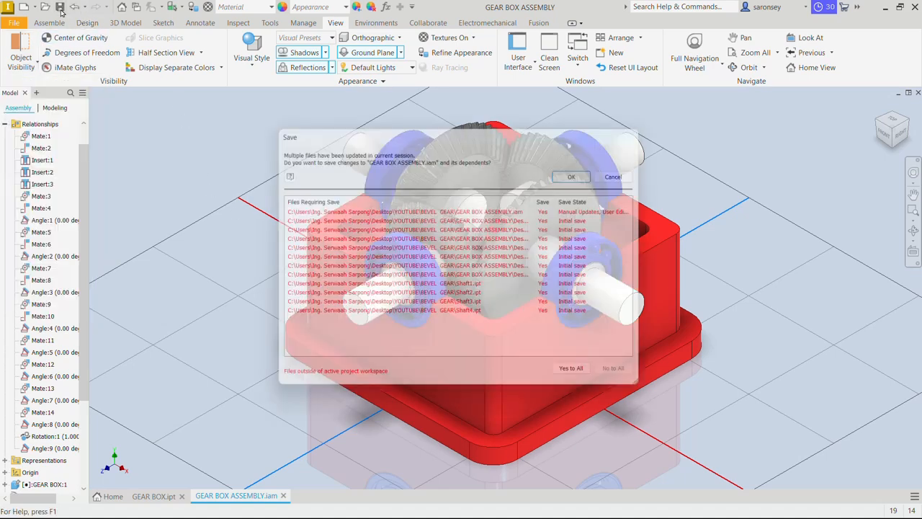
click(582, 378)
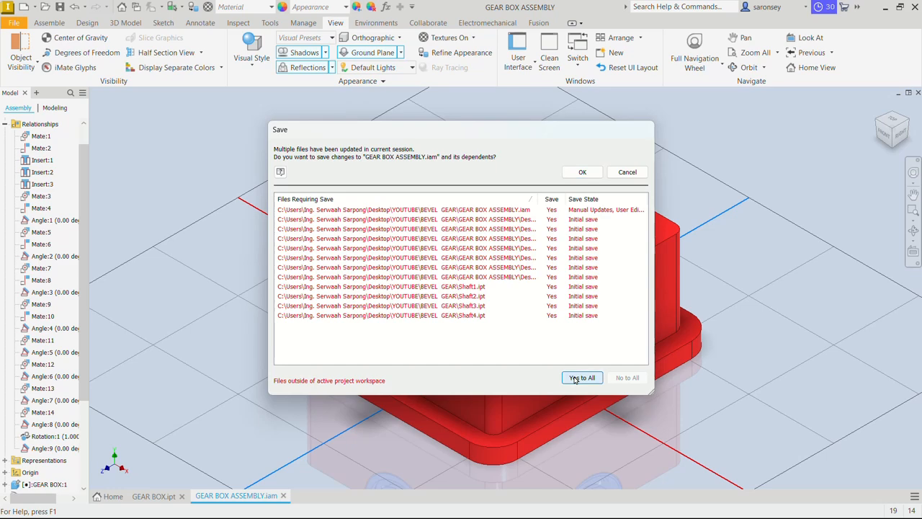
click(587, 173)
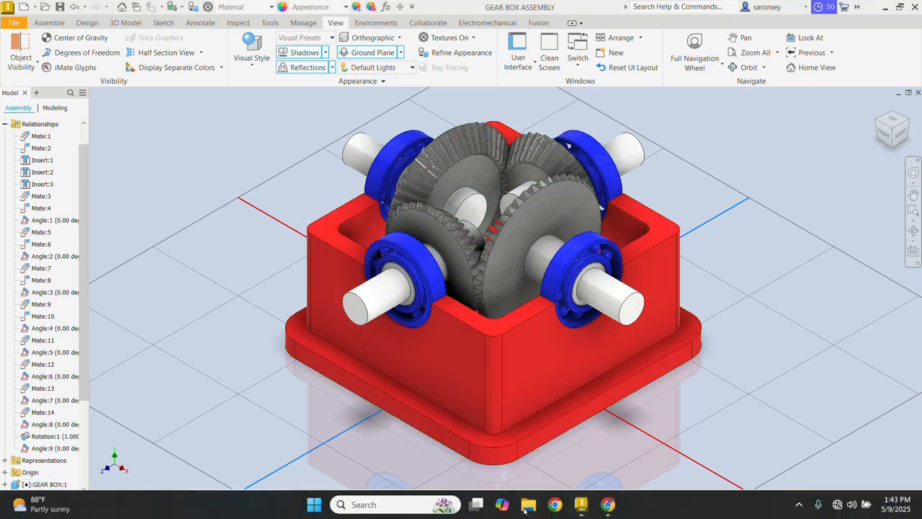
Step: Switch to File Explorer, check the saved files in the BEVEL GEAR folder and its Design Accelerator subfolder, and close the window
click(528, 506)
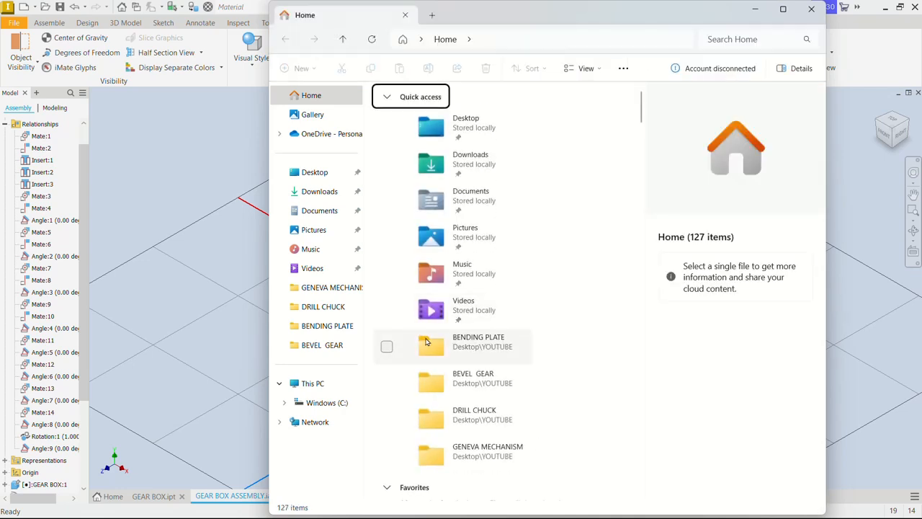
double_click(479, 380)
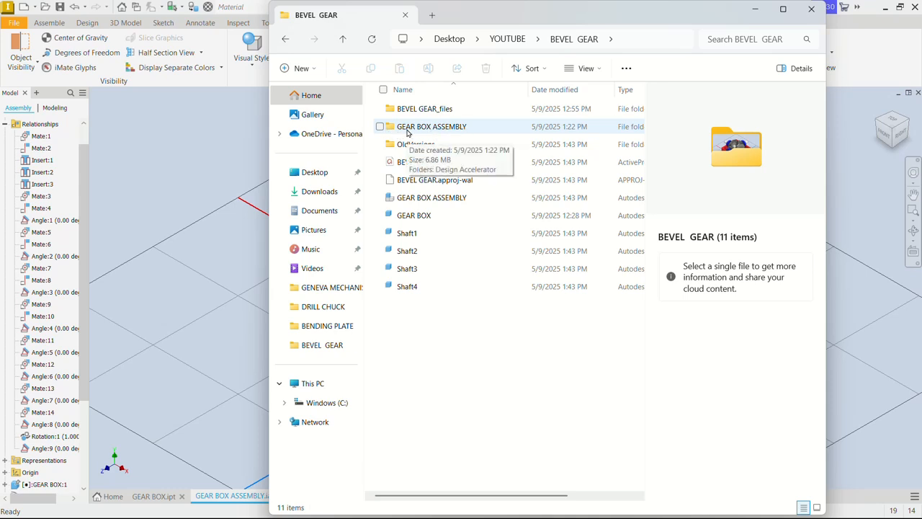
double_click(438, 128)
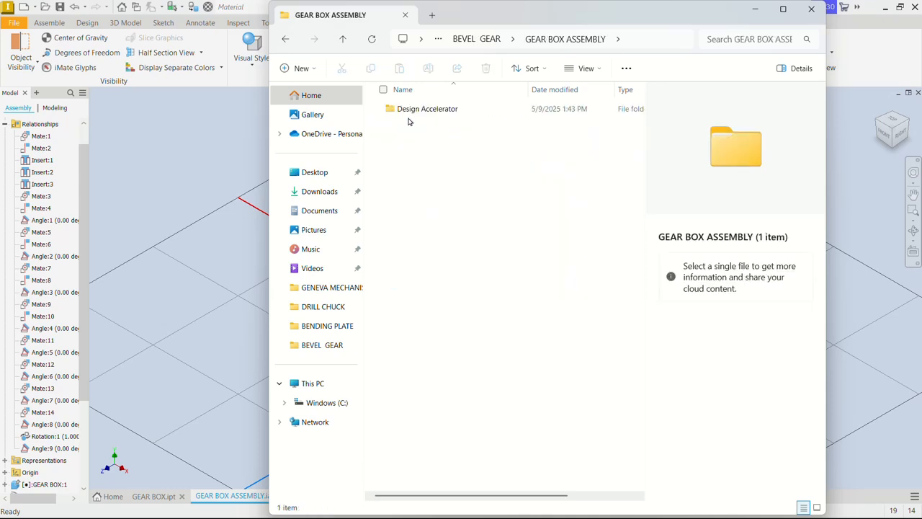
double_click(423, 113)
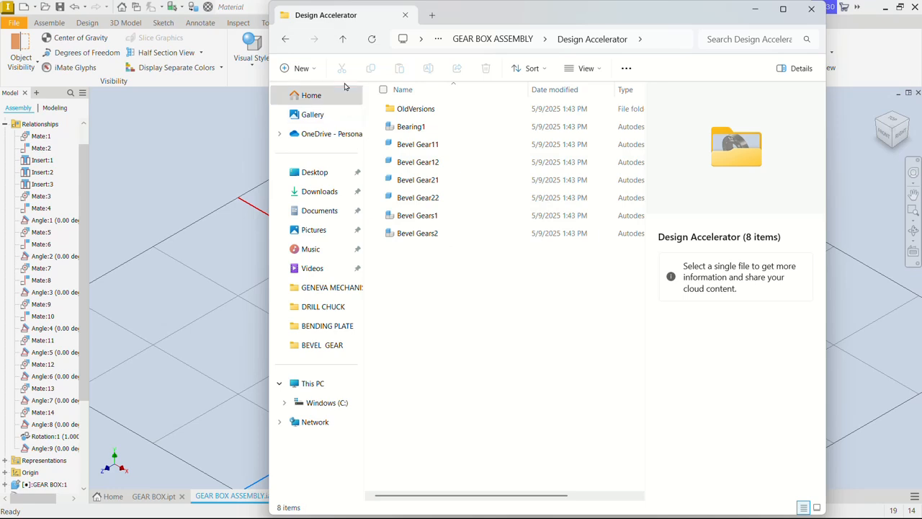
click(286, 40)
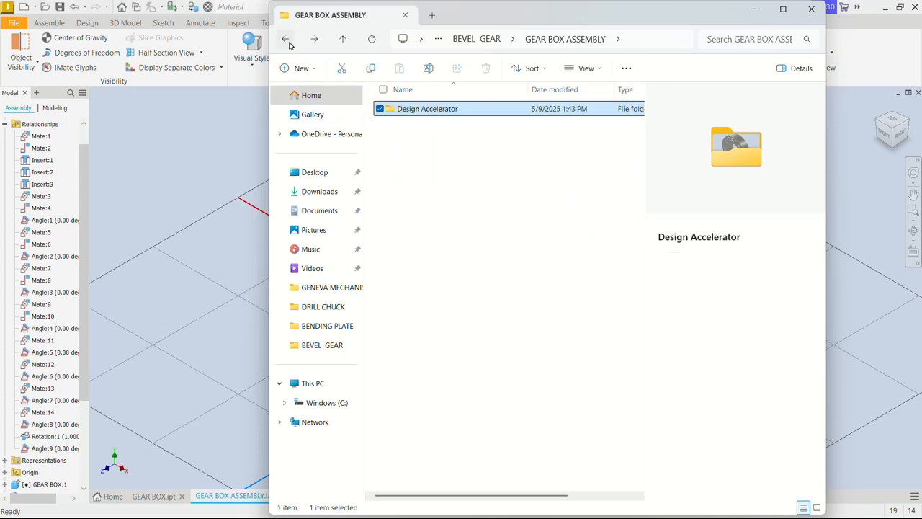
click(287, 42)
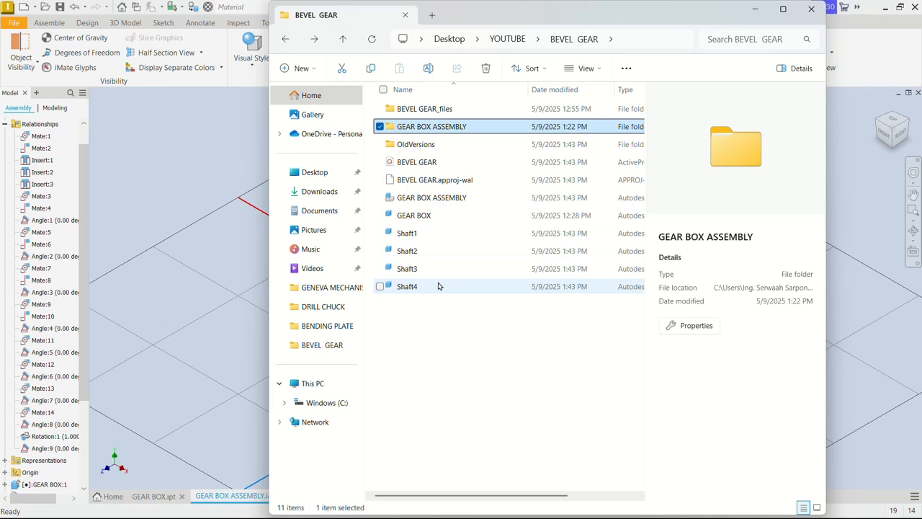
mouse_move(439, 286)
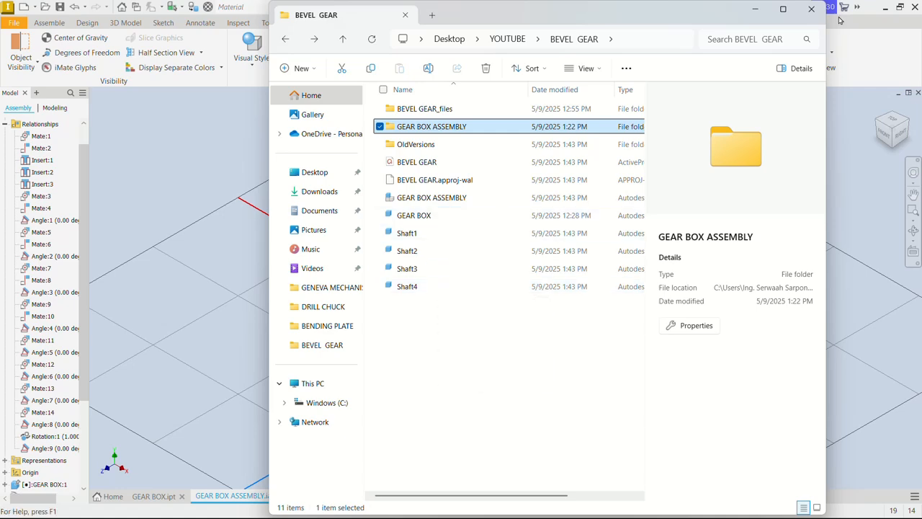
click(812, 8)
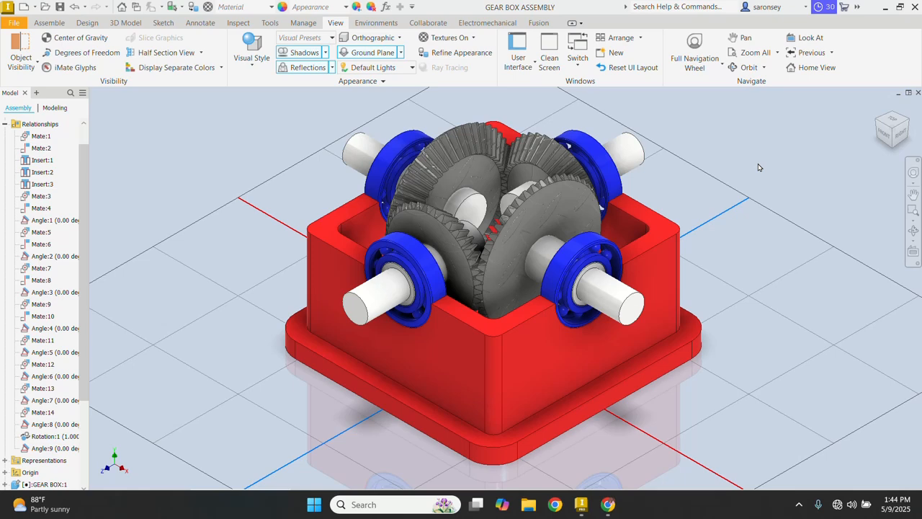